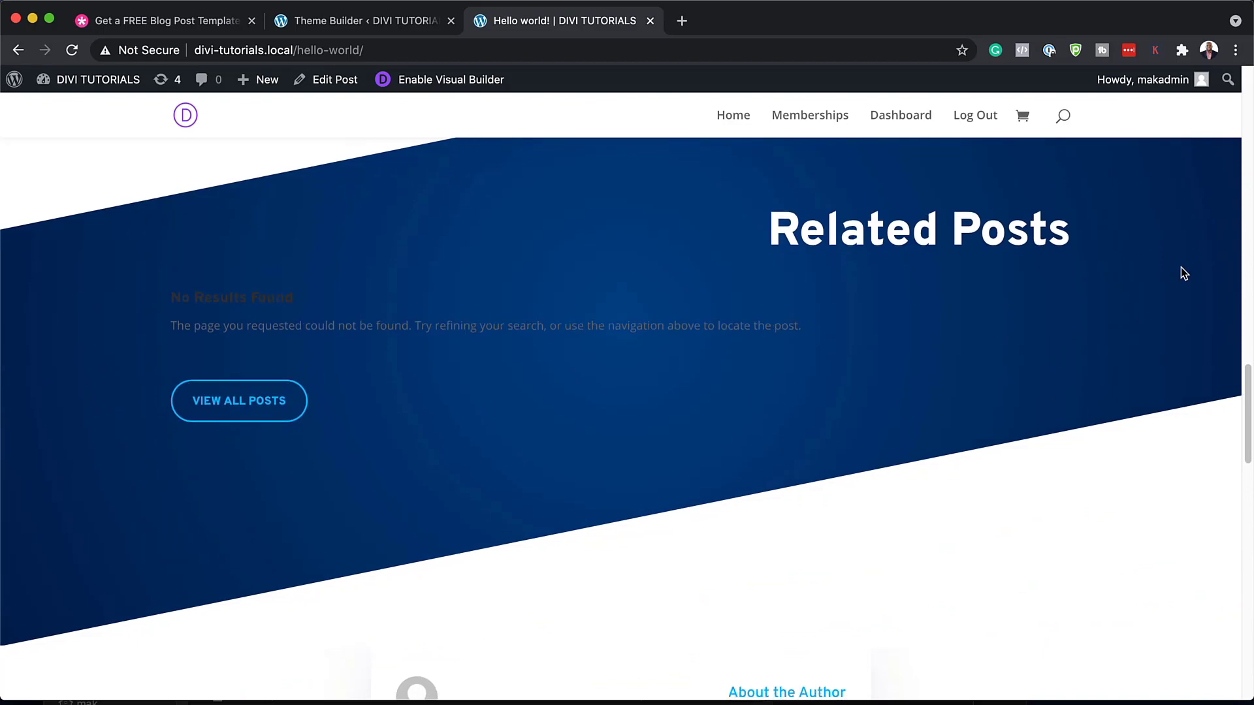
scroll(1180, 268, down, 6)
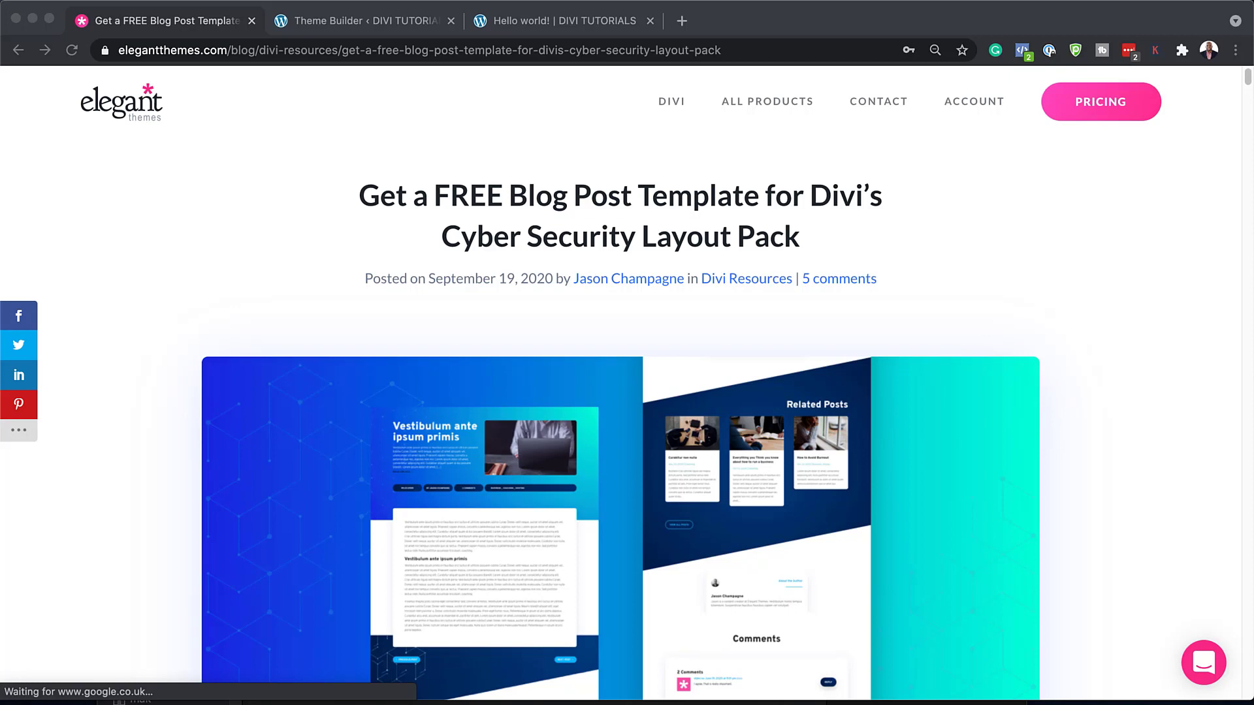
Sign up with an email address on the Cyber Security template article and download the template zip
scroll(620, 391, down, 8)
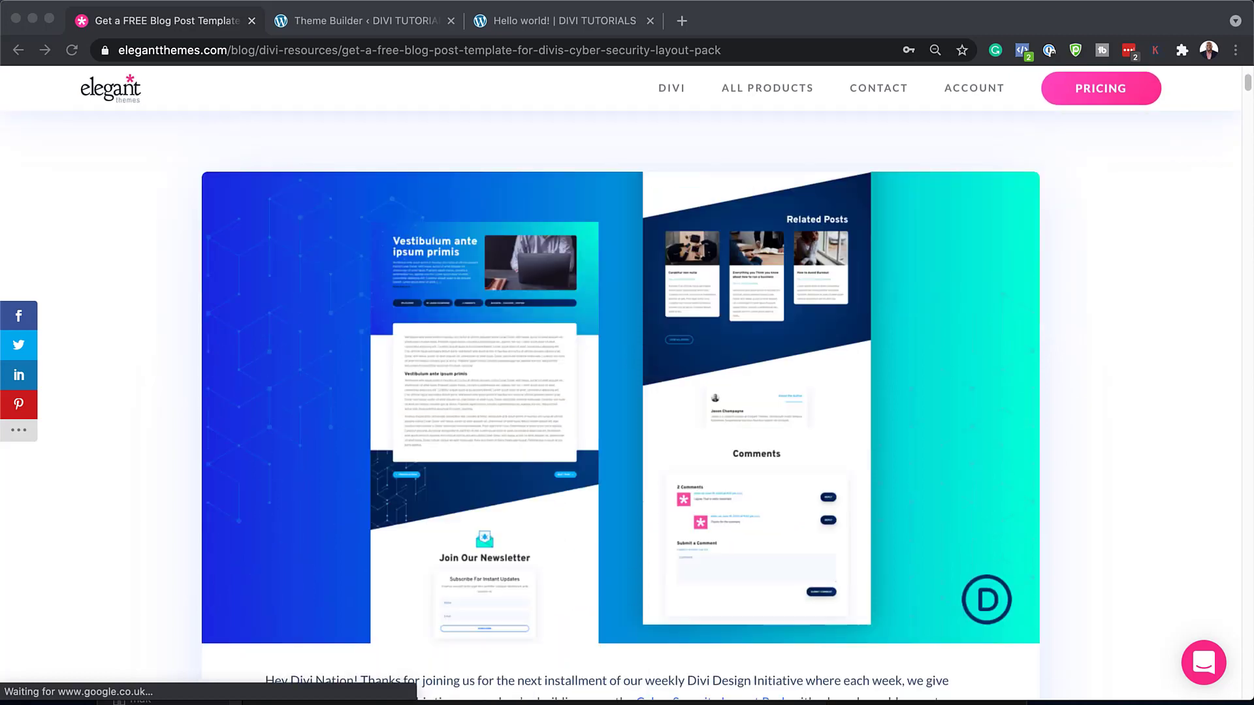
scroll(621, 392, down, 4)
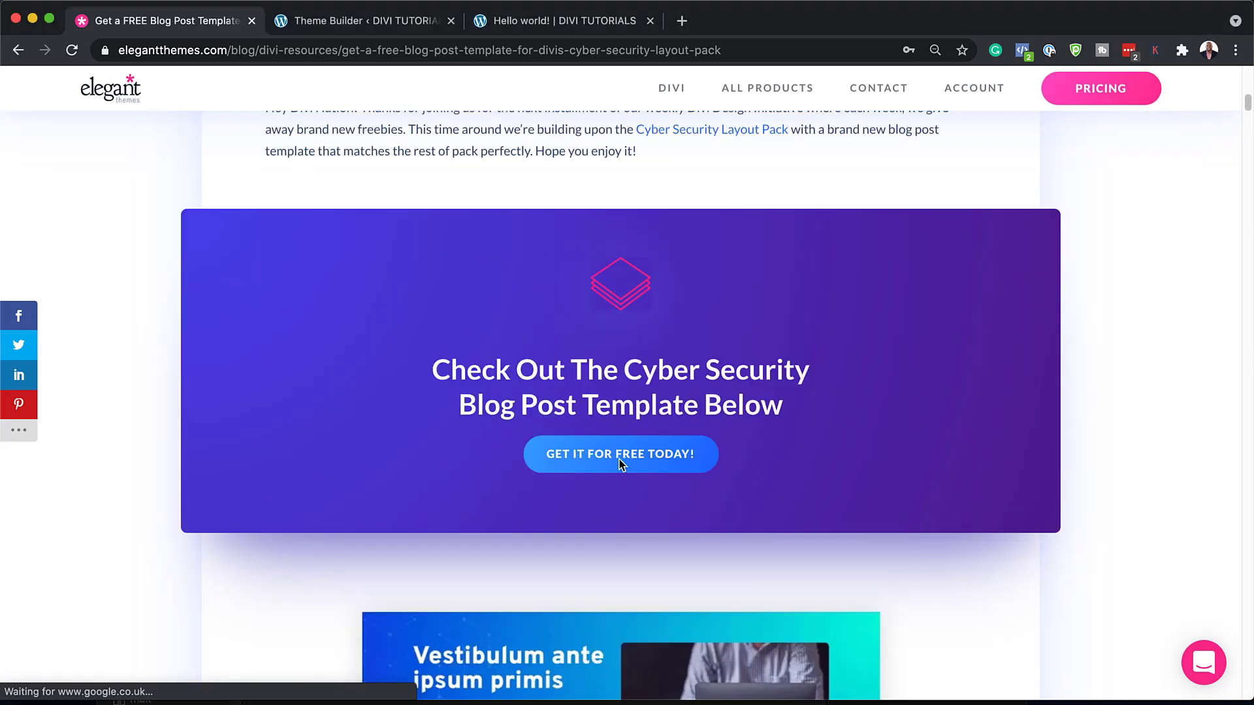
click(640, 459)
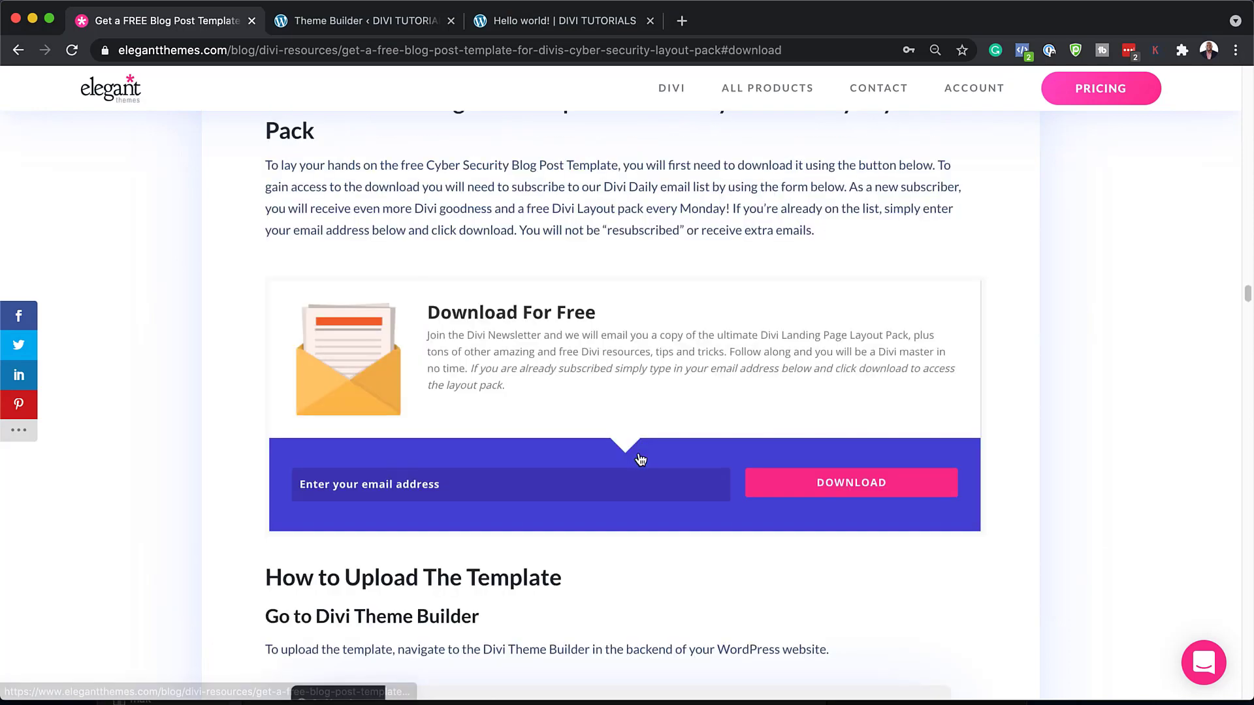
click(628, 480)
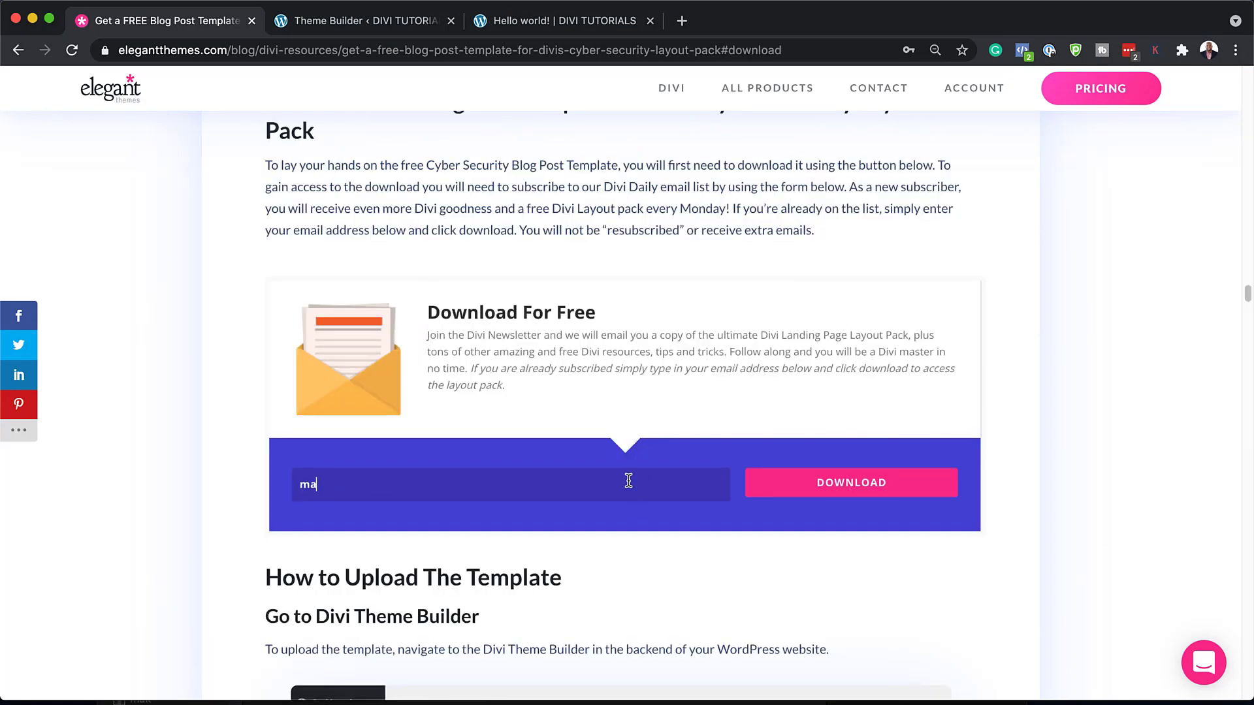
click(914, 490)
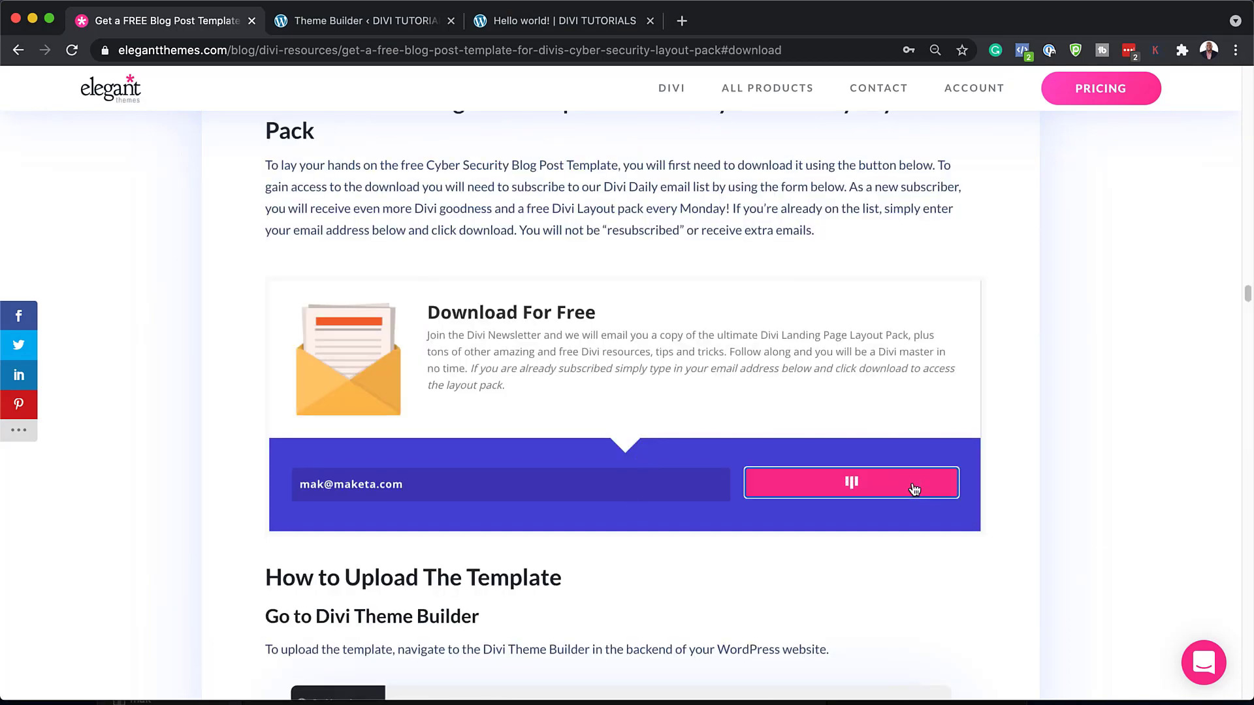
click(658, 278)
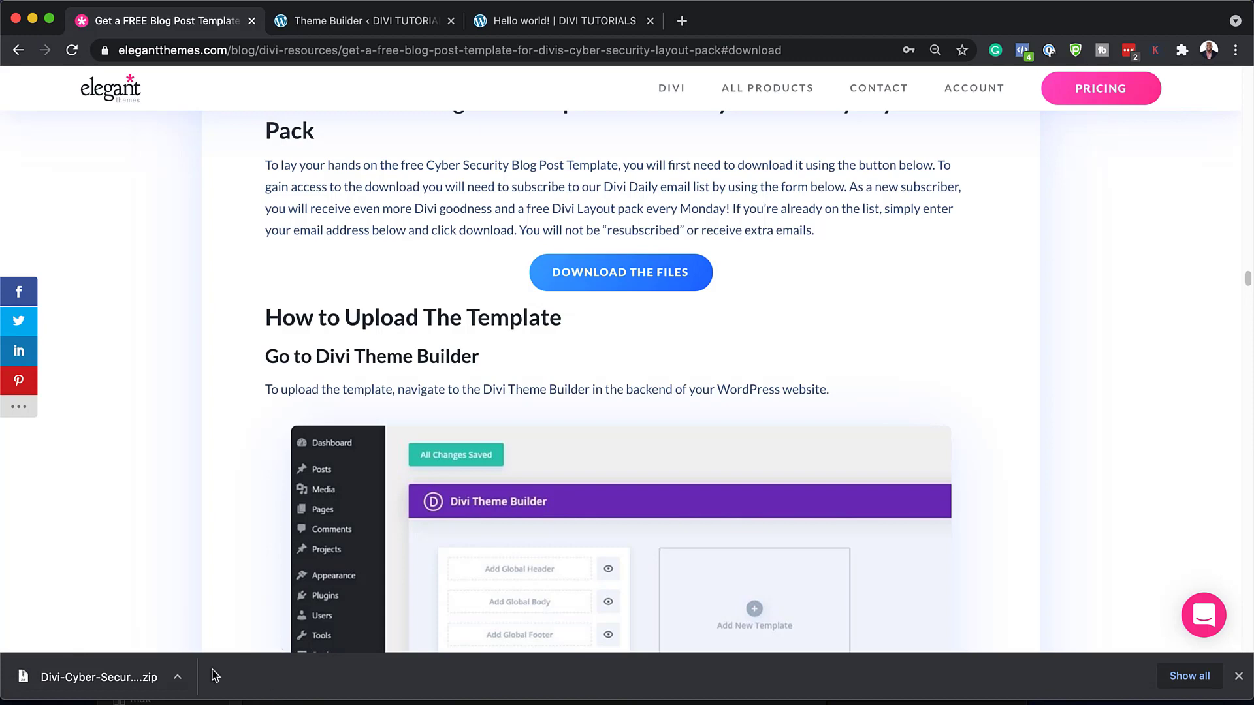
Reveal the downloaded zip in Finder and extract the Divi Cyber Security JSON file
click(177, 677)
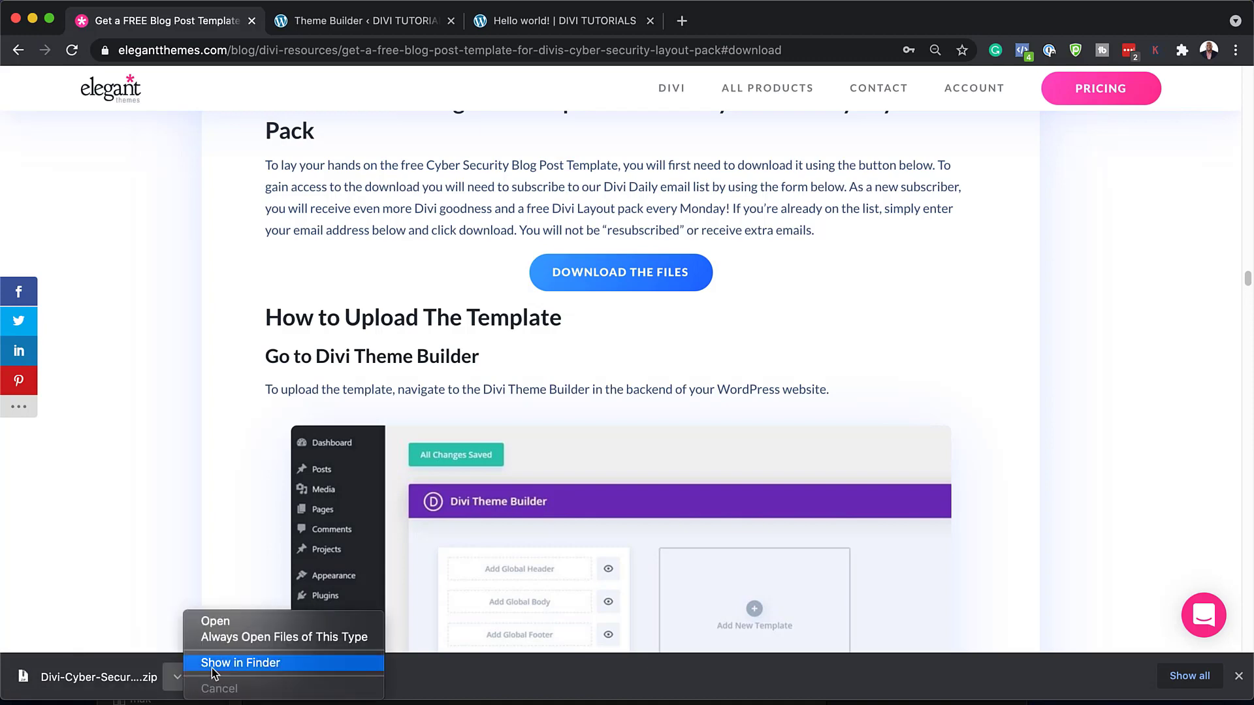
click(211, 668)
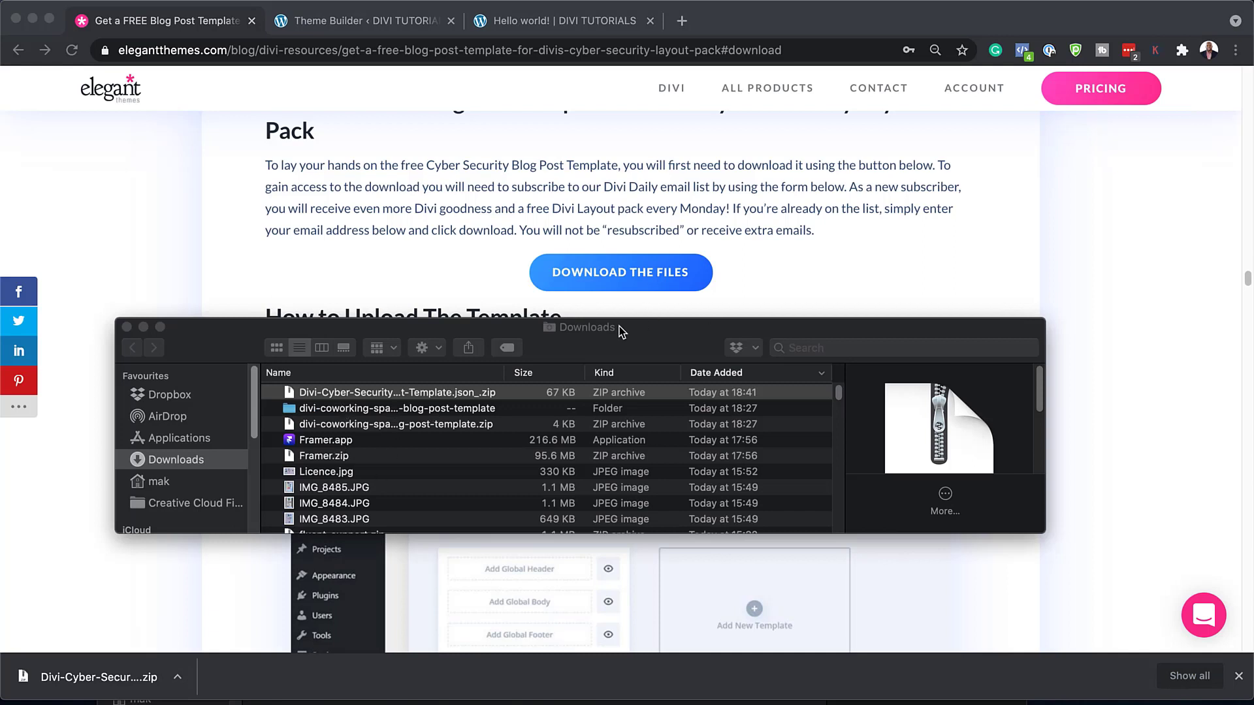
double_click(292, 394)
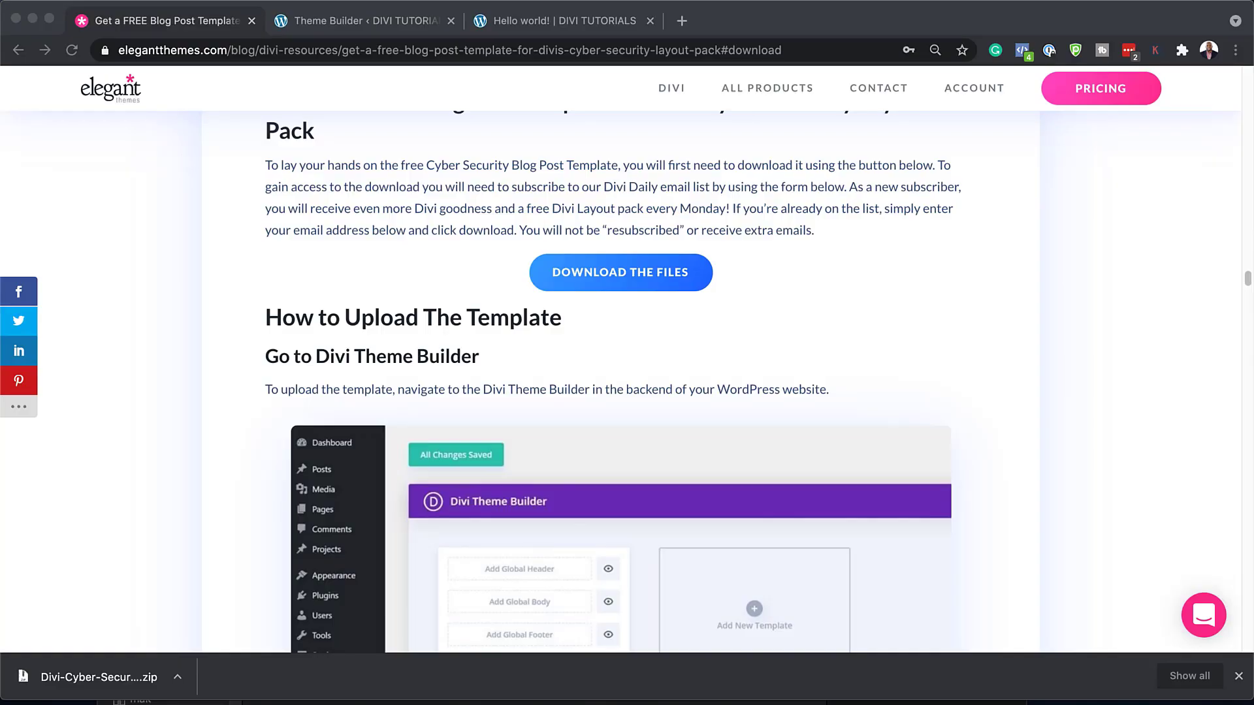
Go from the WordPress dashboard to Divi's Theme Builder
click(365, 20)
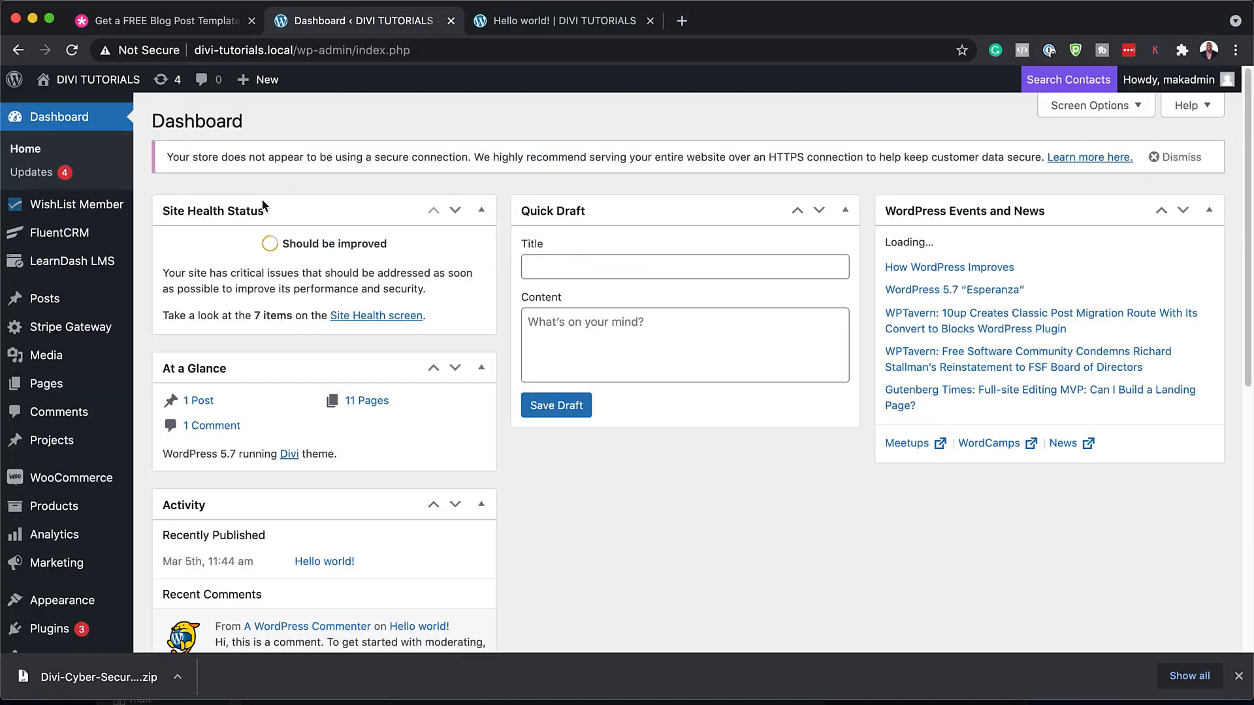
scroll(59, 340, down, 7)
mouse_move(77, 408)
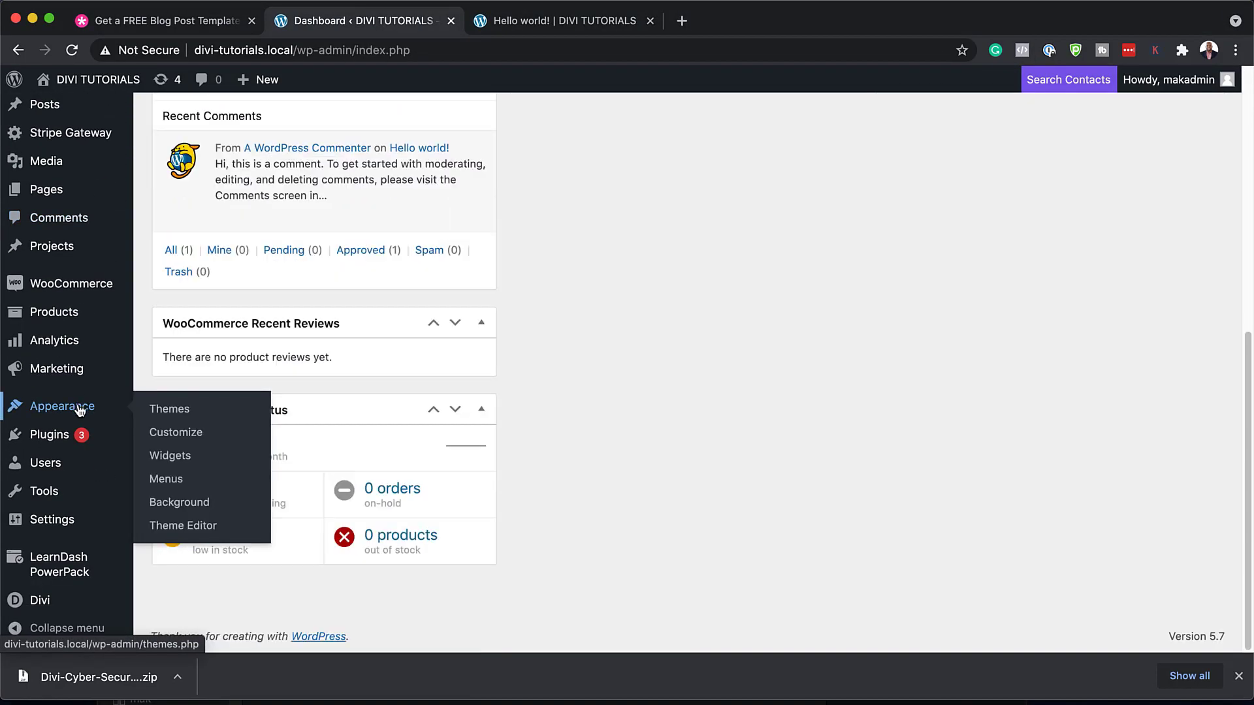
mouse_move(40, 600)
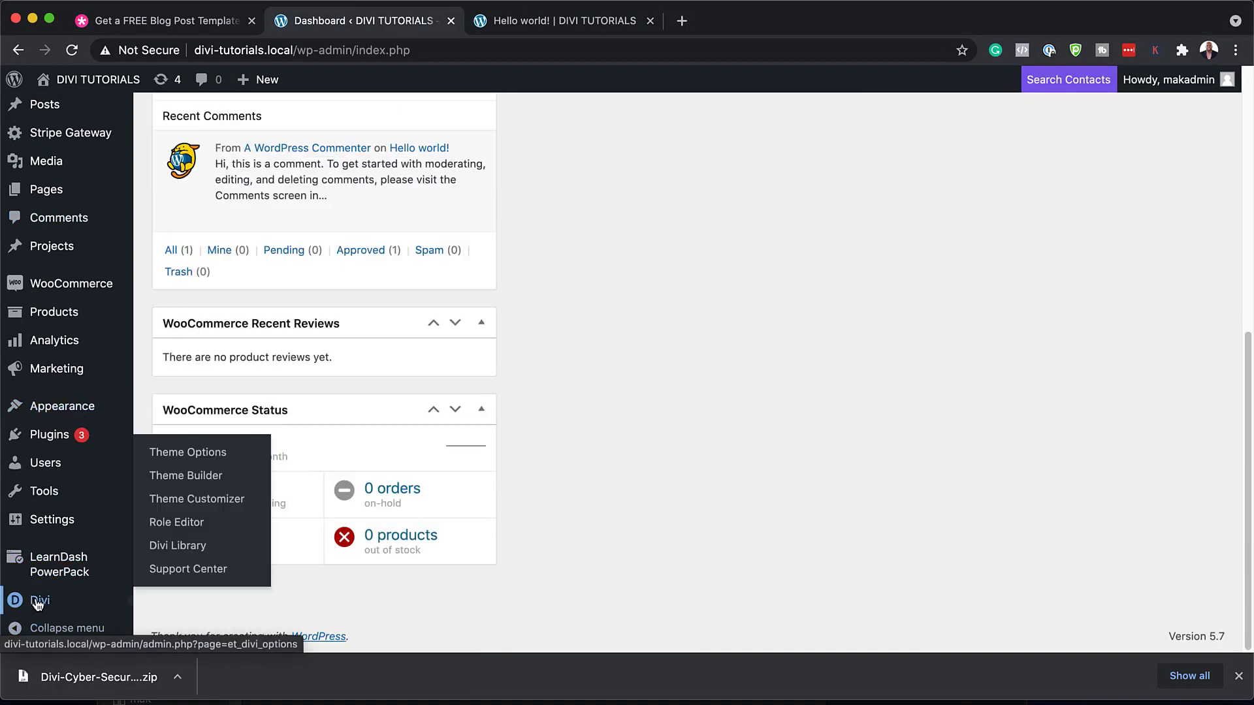
click(212, 480)
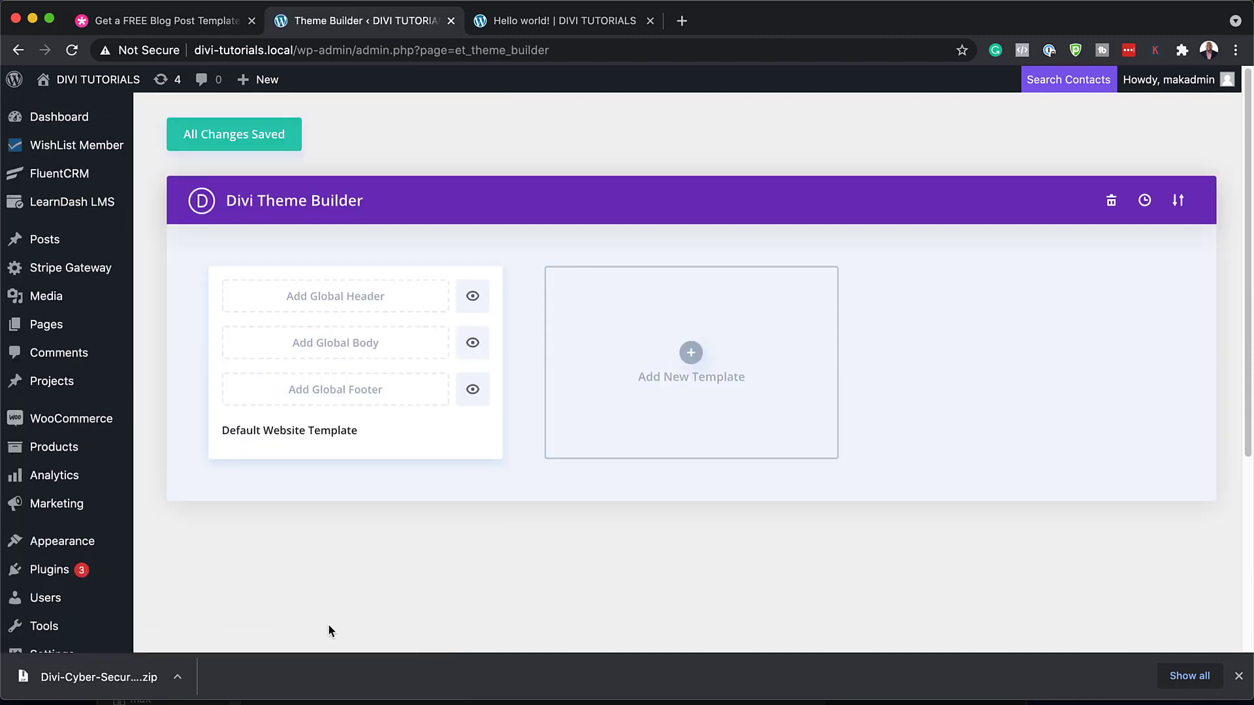
Import the Divi Cyber Security JSON file through Portability's Import option
click(1179, 199)
click(589, 266)
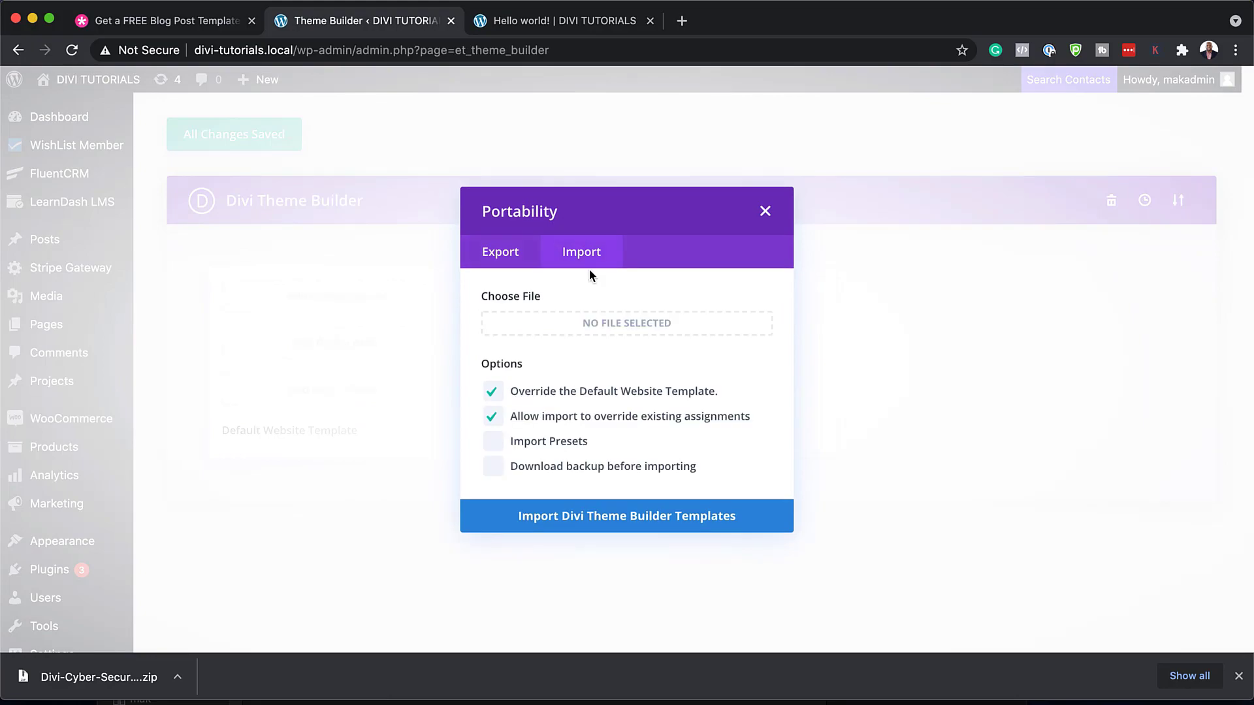
drag(0, 320, 156, 560)
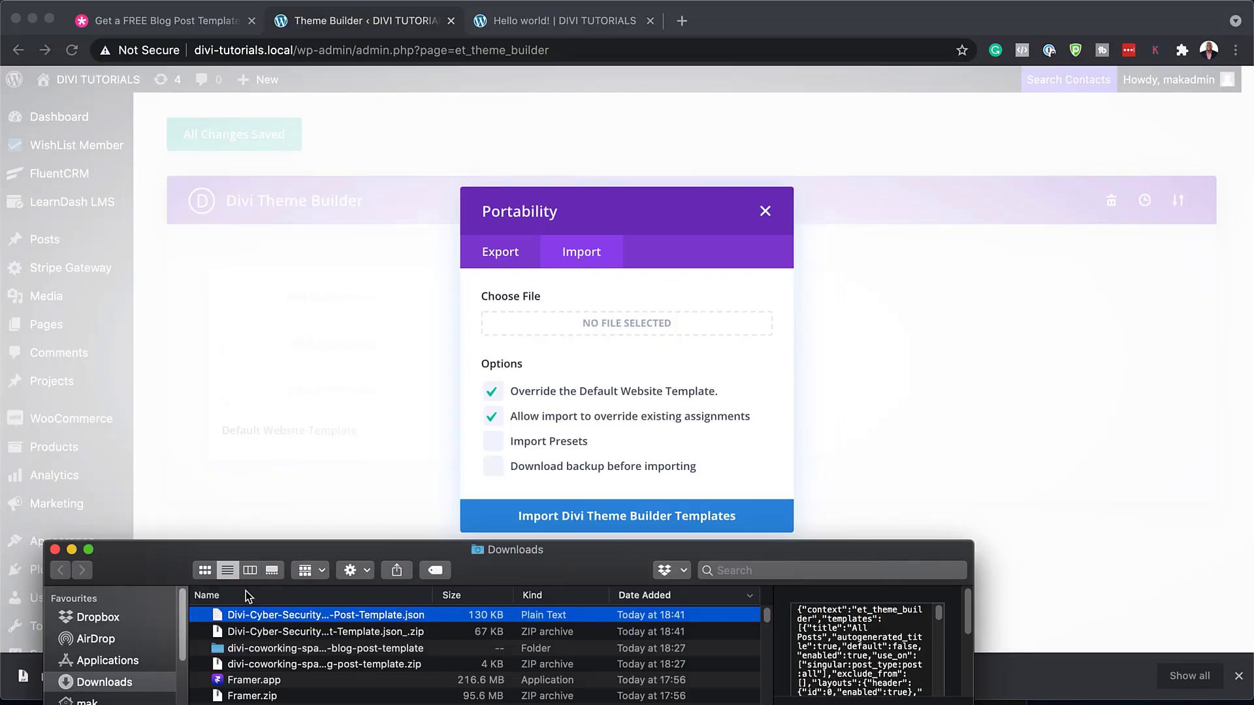
drag(222, 617, 611, 328)
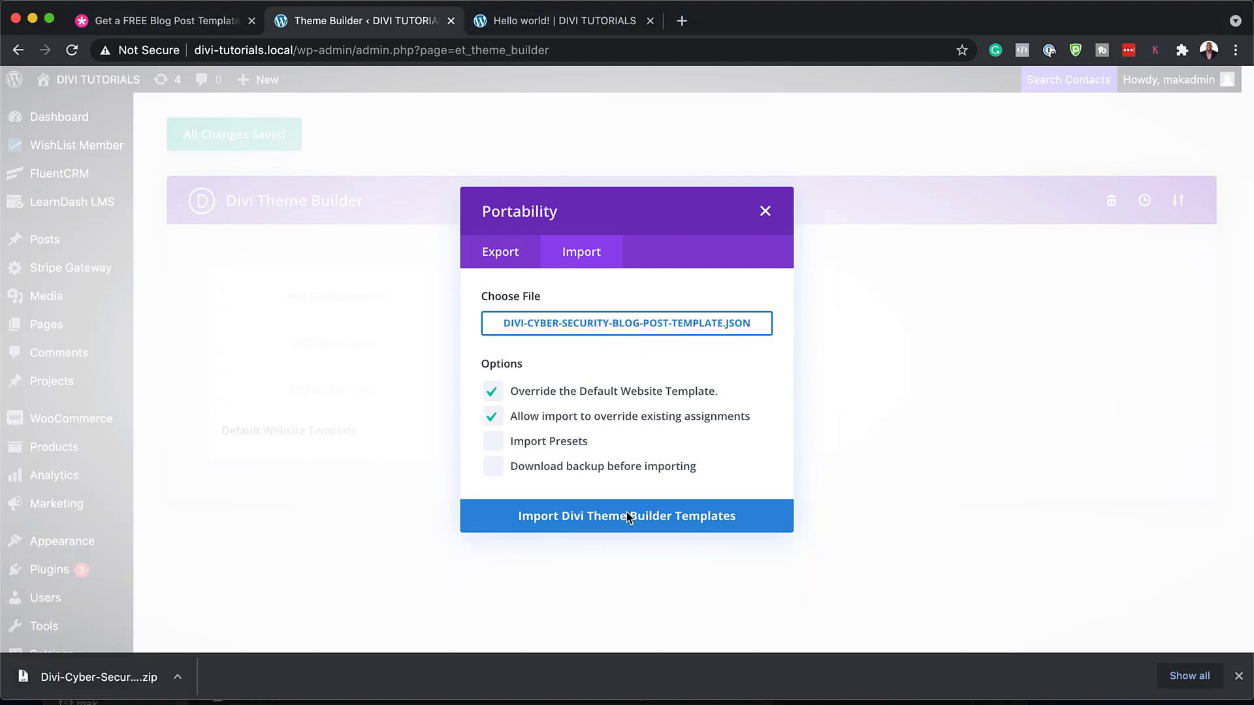
click(663, 518)
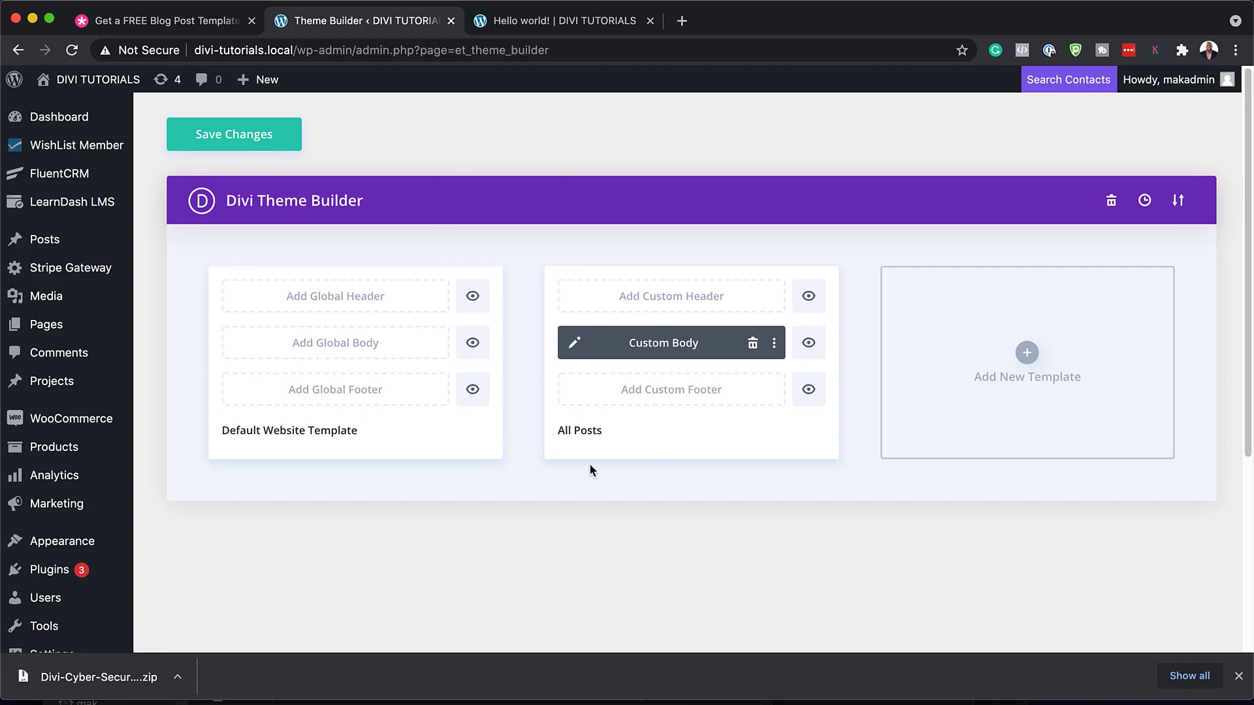
Close the downloads bar and scroll through the Hello world! post to check it
click(1238, 676)
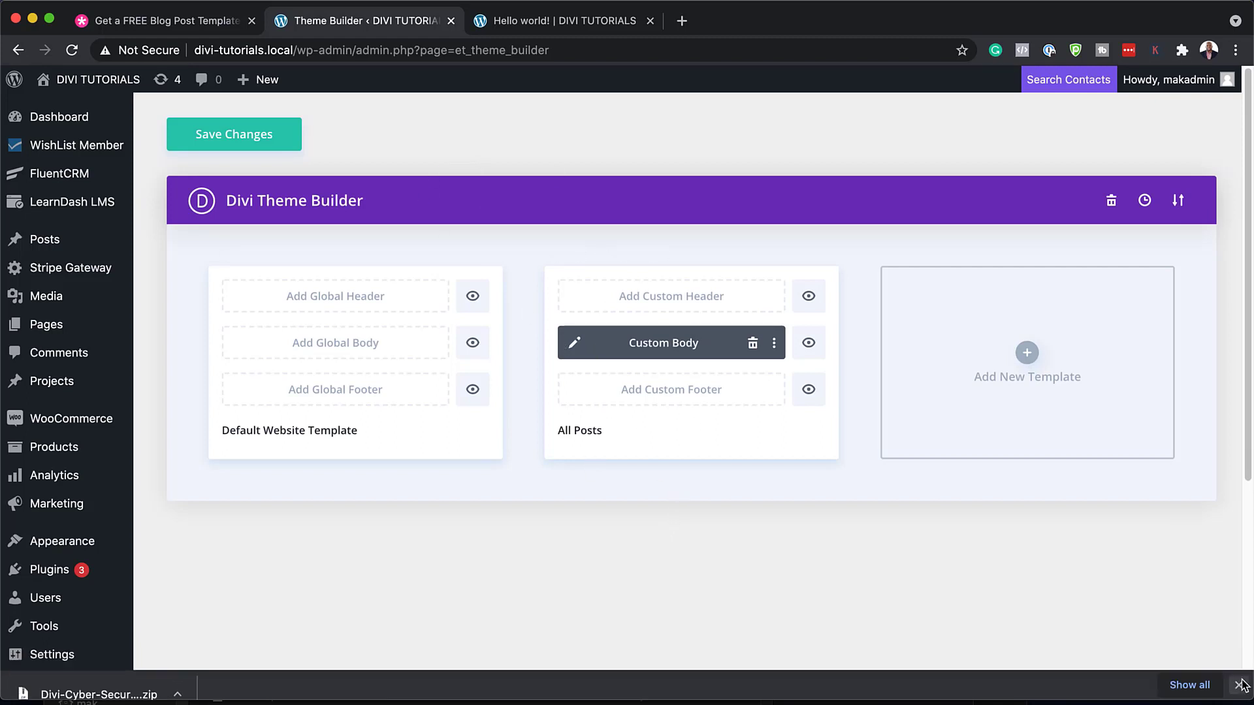
key(ctrl+Tab)
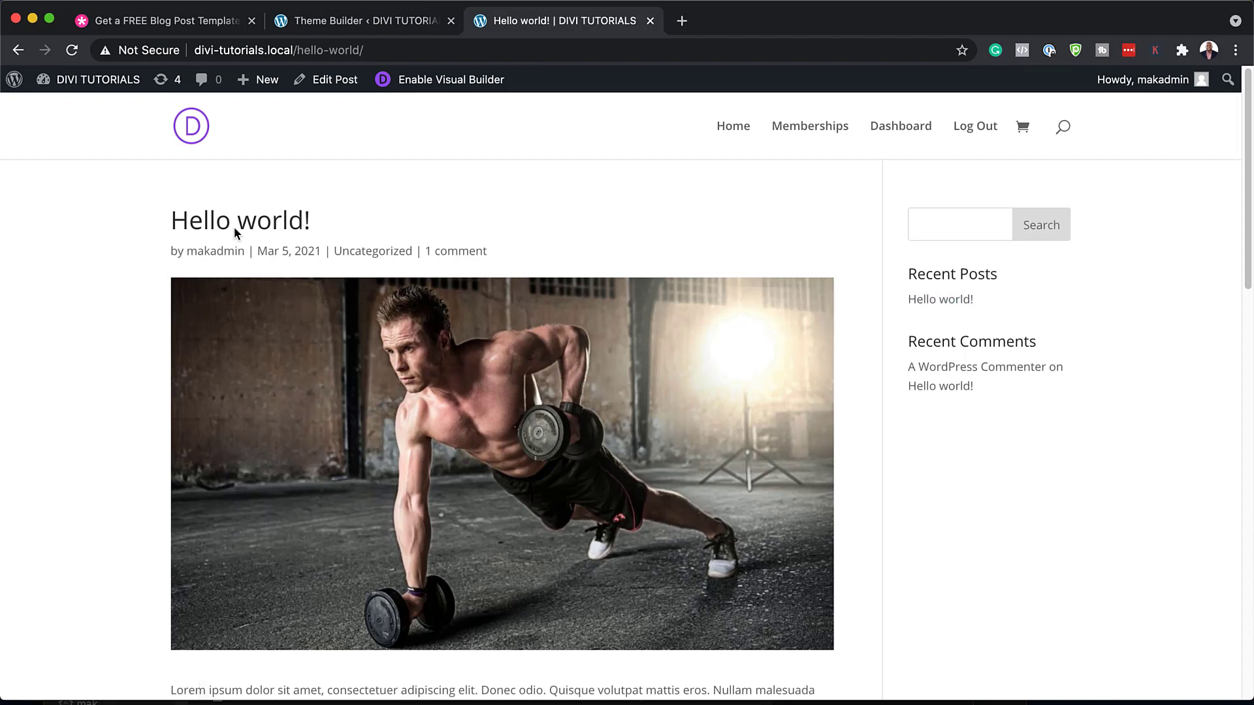
scroll(1003, 356, down, 3)
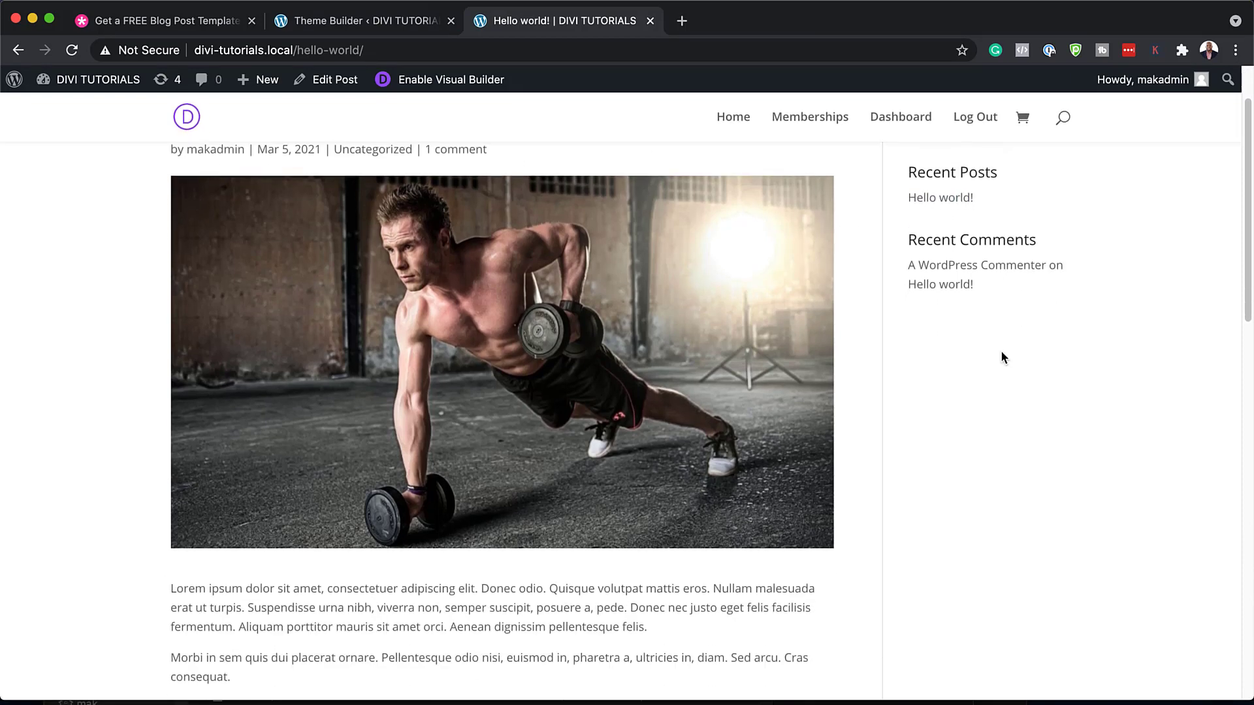
scroll(558, 289, down, 10)
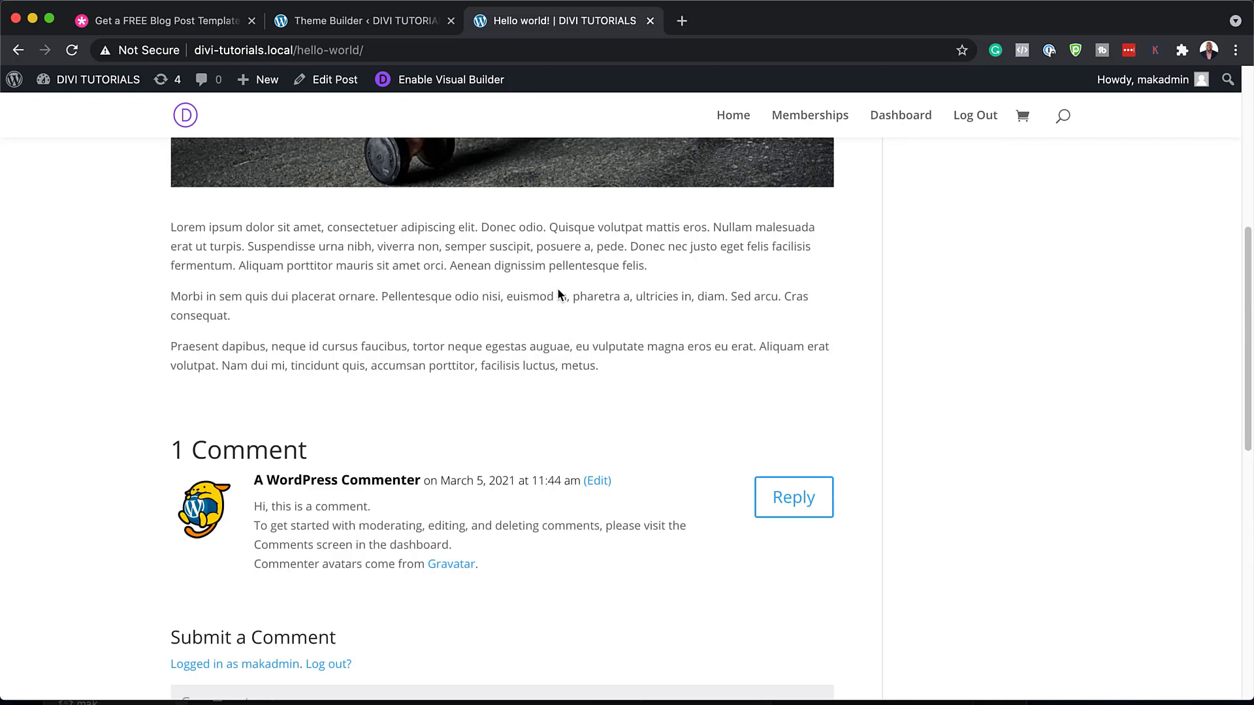
scroll(558, 289, up, 10)
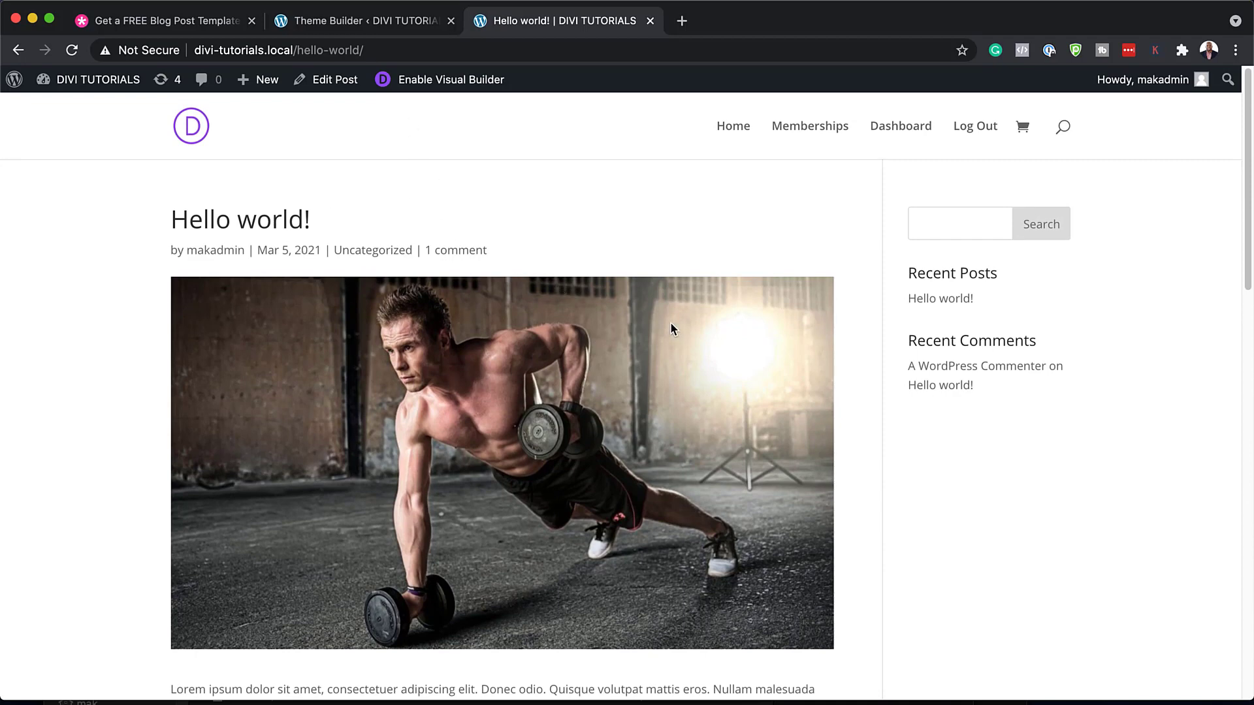
Save the Theme Builder changes and return to the Hello world! post tab
click(406, 22)
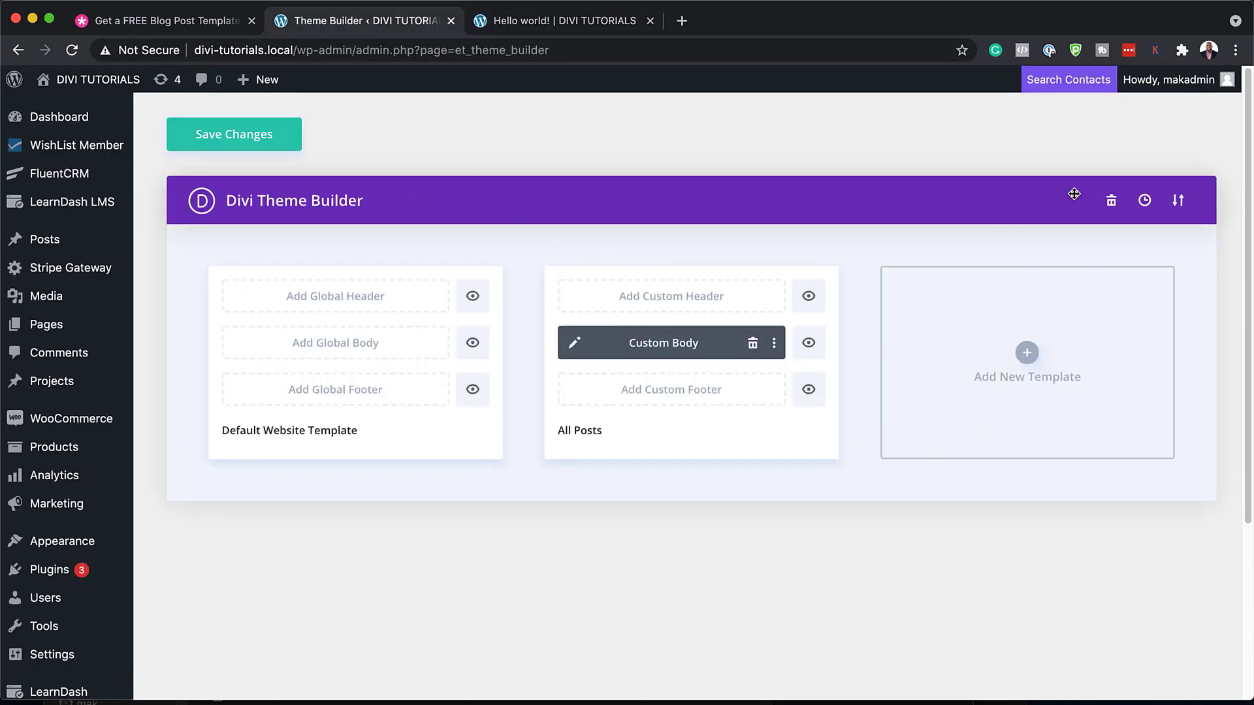
click(235, 138)
click(573, 21)
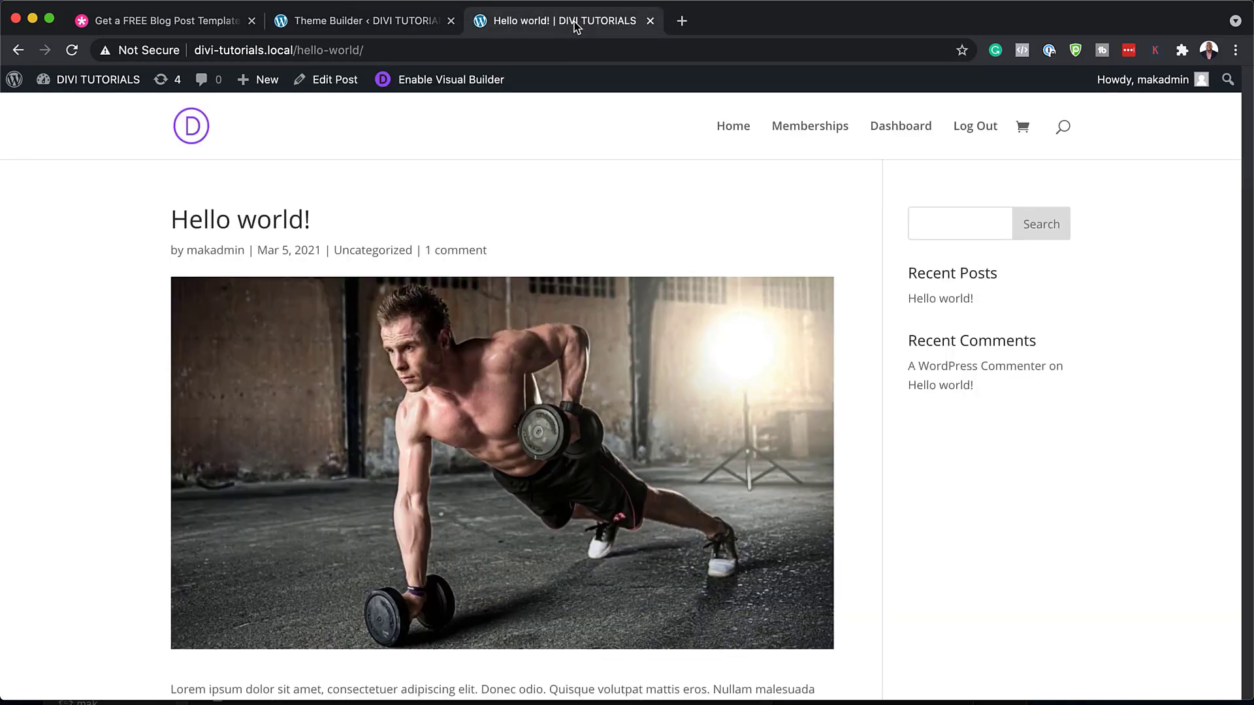
click(72, 50)
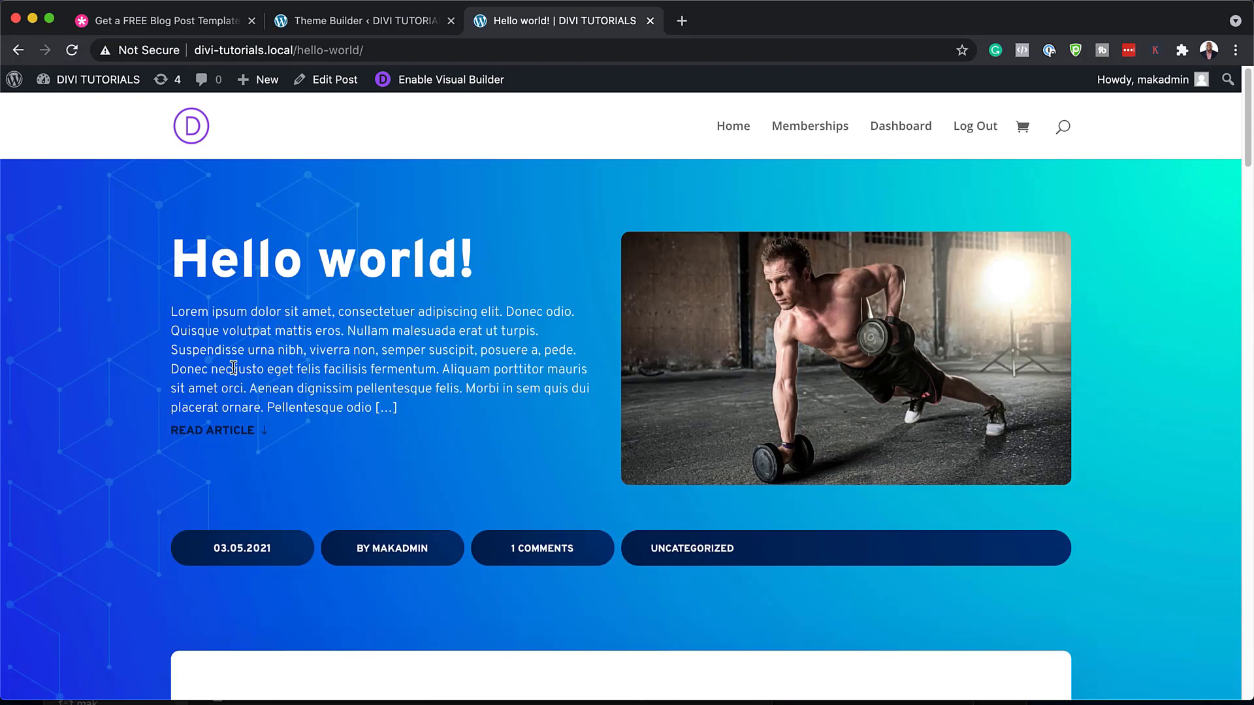
scroll(413, 397, down, 5)
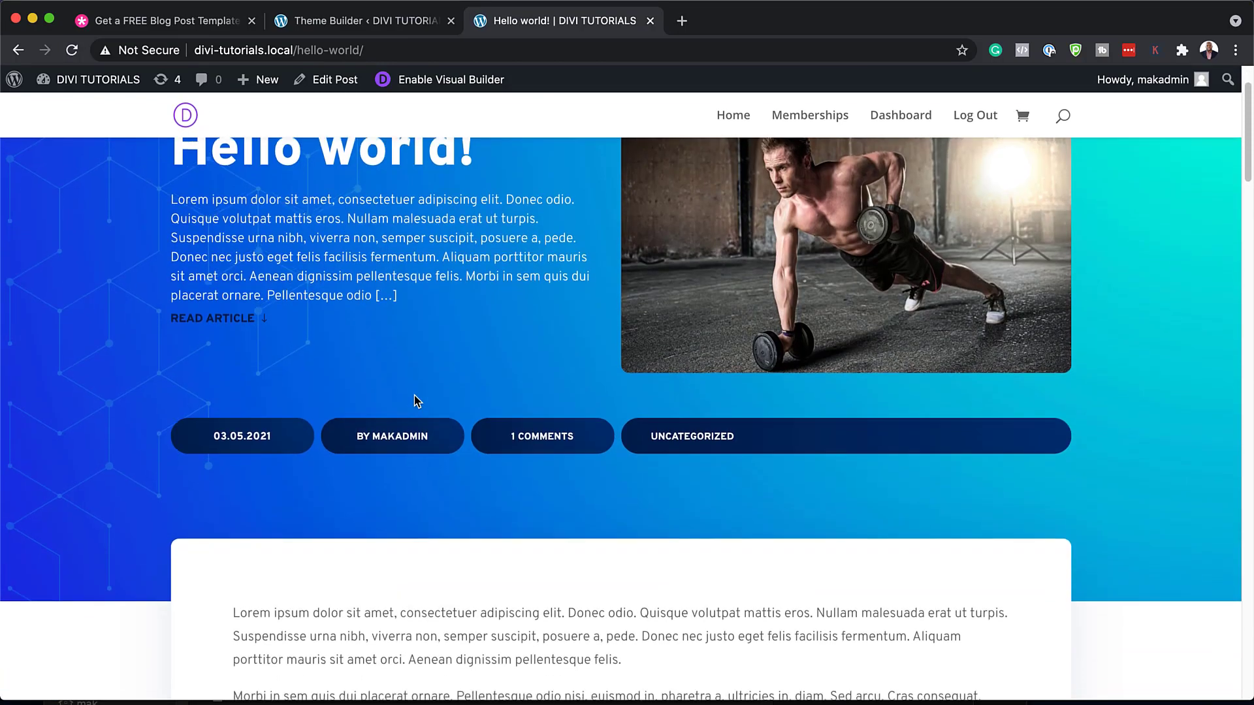
scroll(522, 439, down, 3)
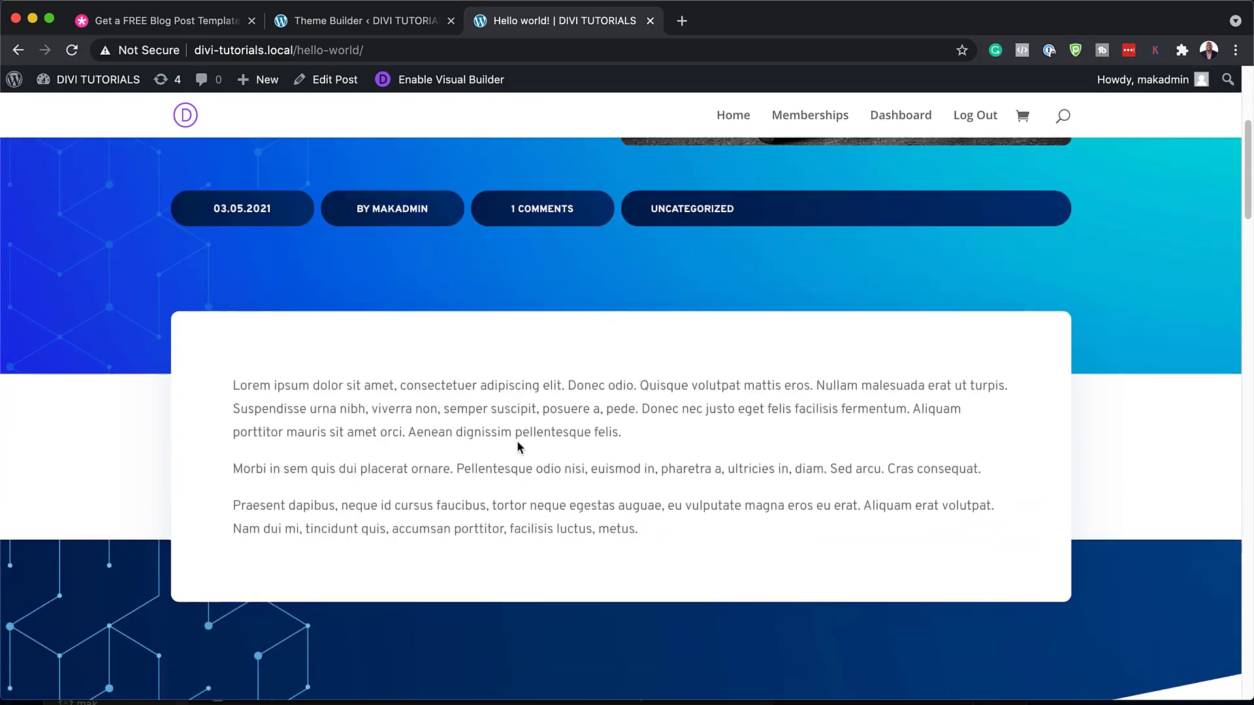
scroll(517, 442, down, 7)
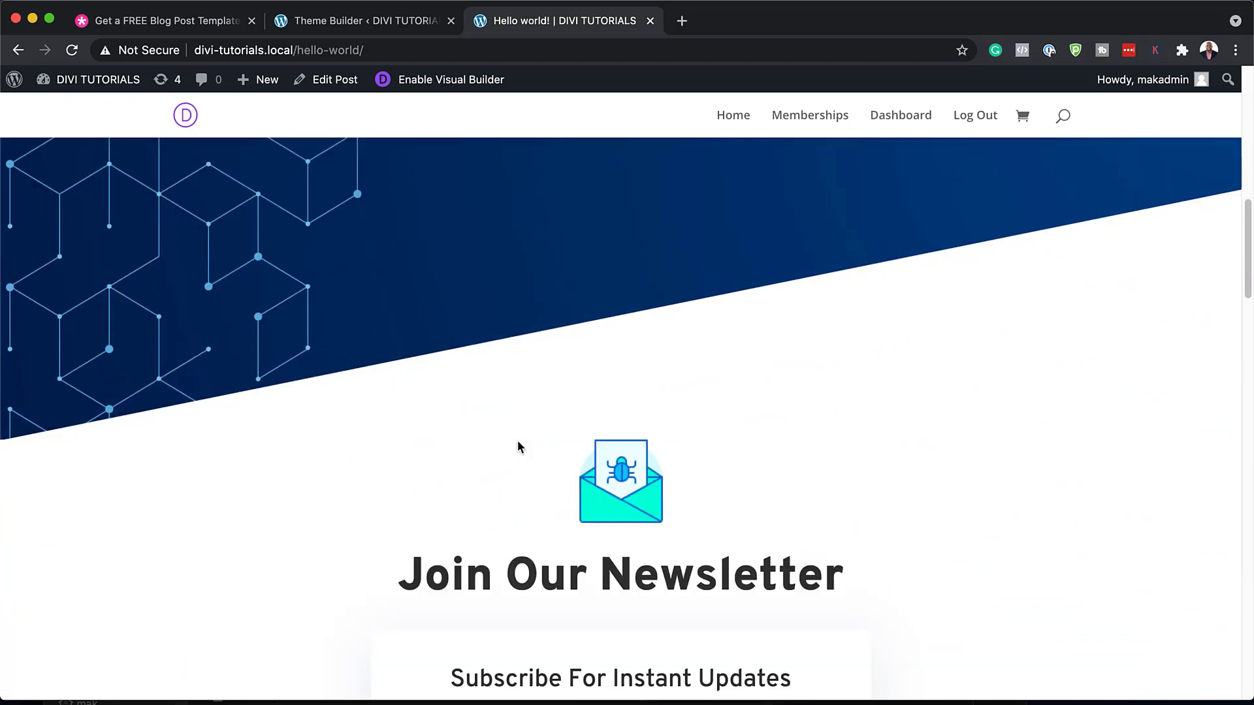
scroll(519, 446, down, 5)
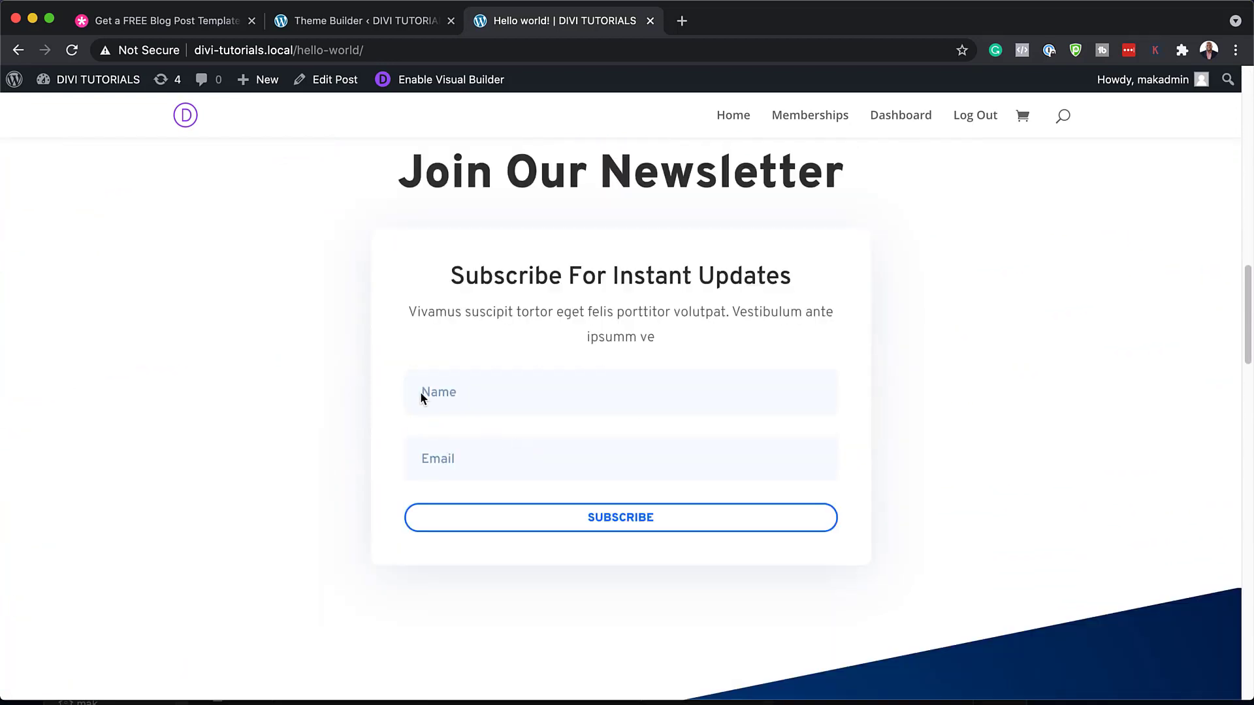
scroll(389, 520, down, 7)
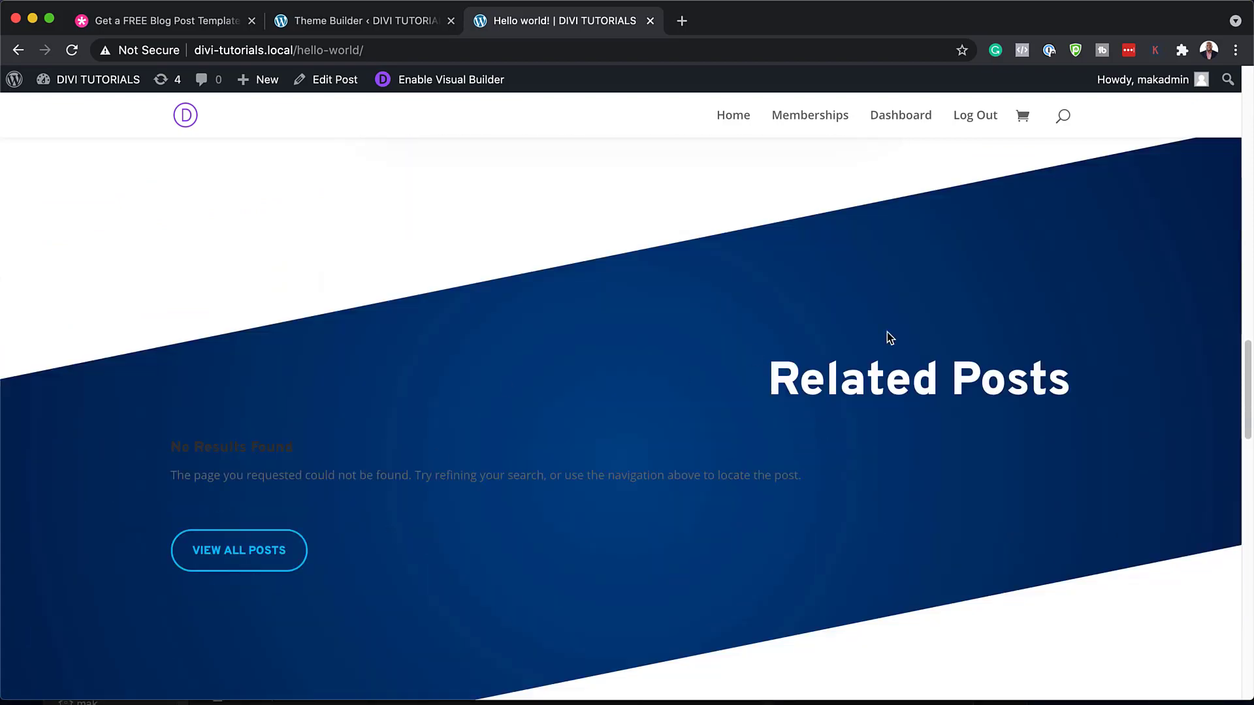
scroll(319, 548, down, 10)
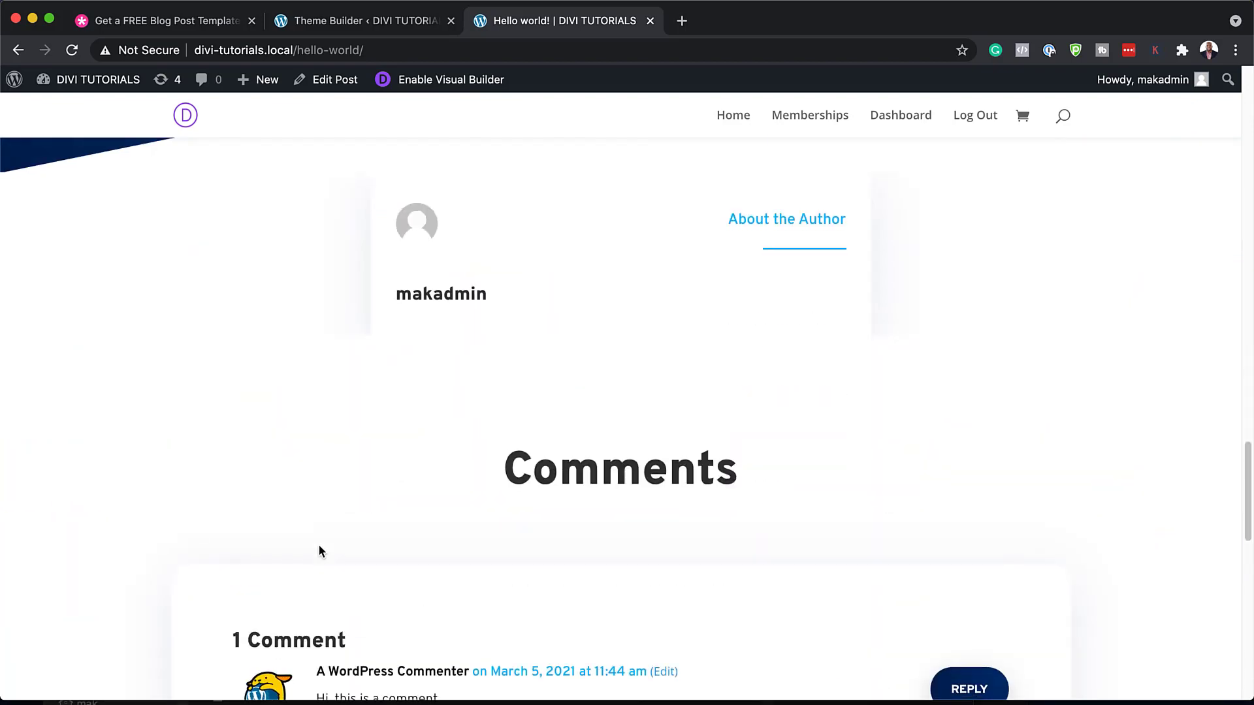
scroll(320, 550, down, 5)
scroll(634, 485, up, 2)
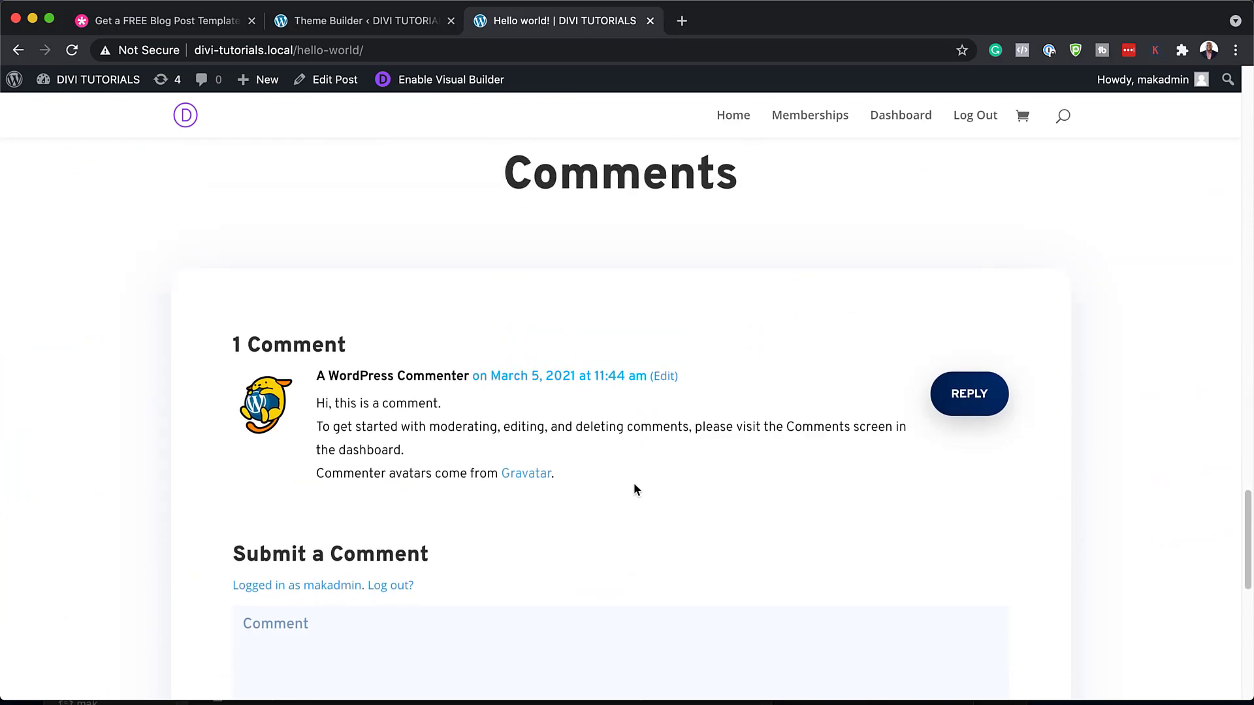
scroll(632, 483, down, 12)
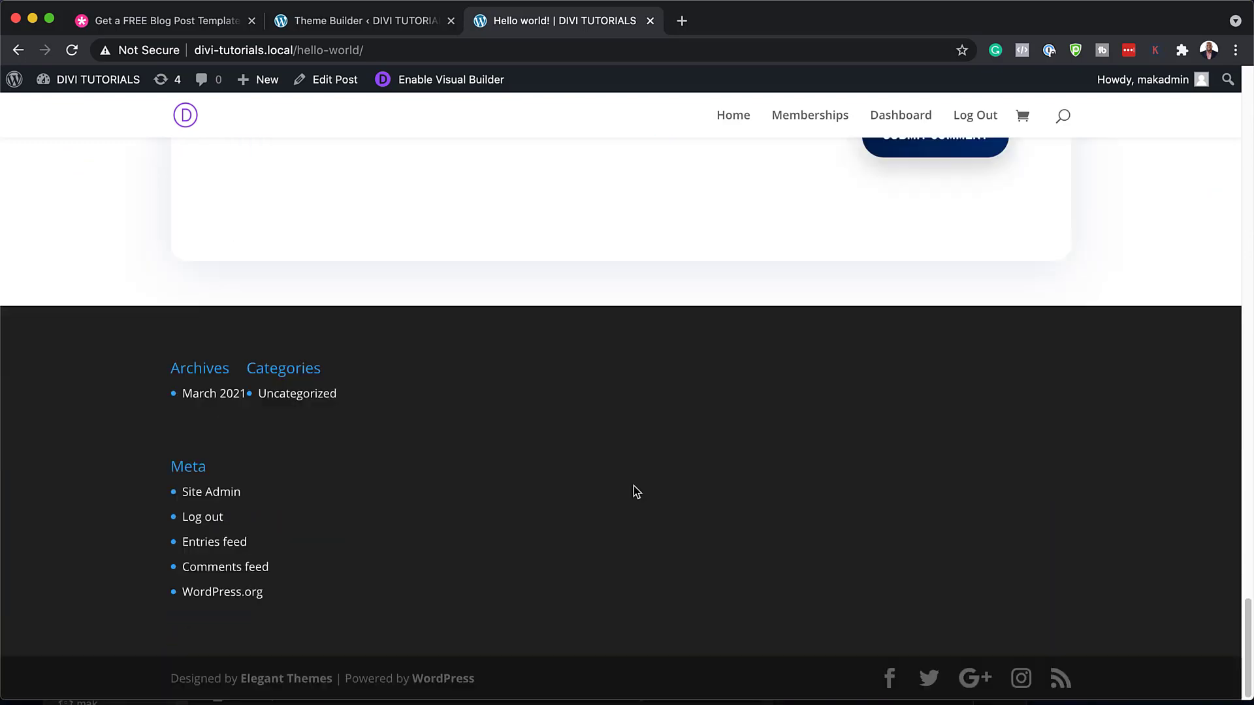
scroll(633, 485, up, 20)
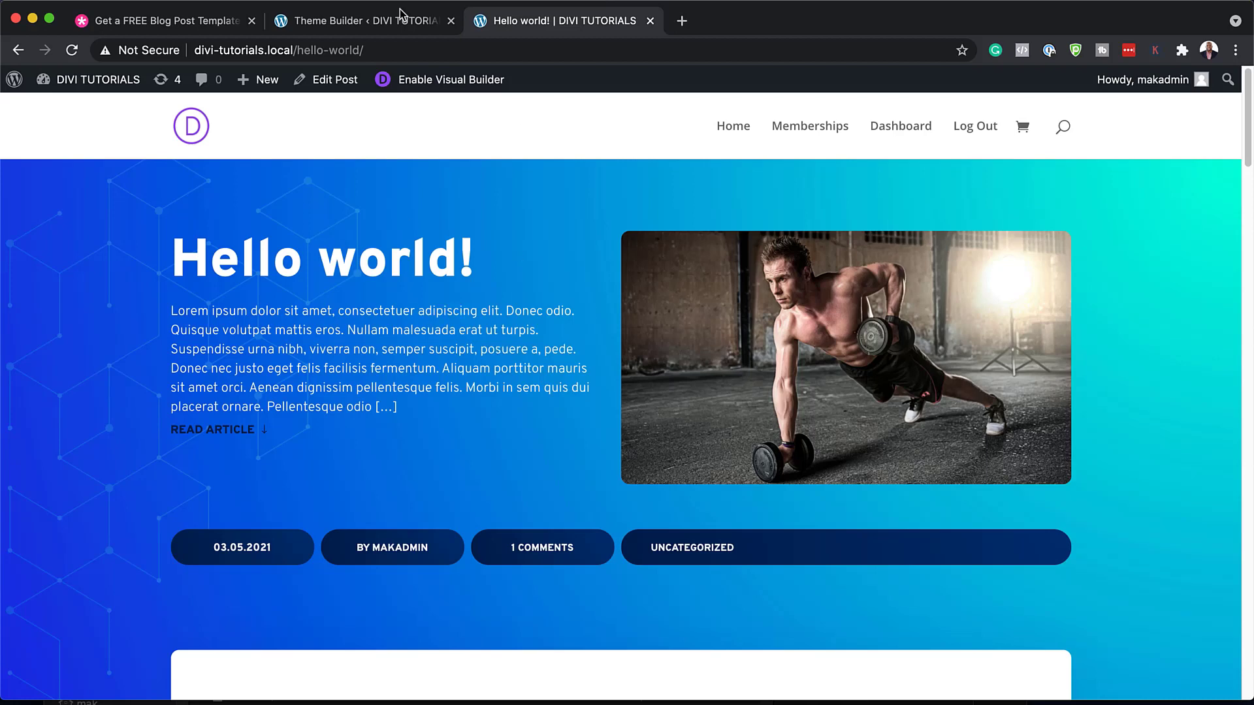
Open the All Posts body layout and the hero section's settings
click(389, 27)
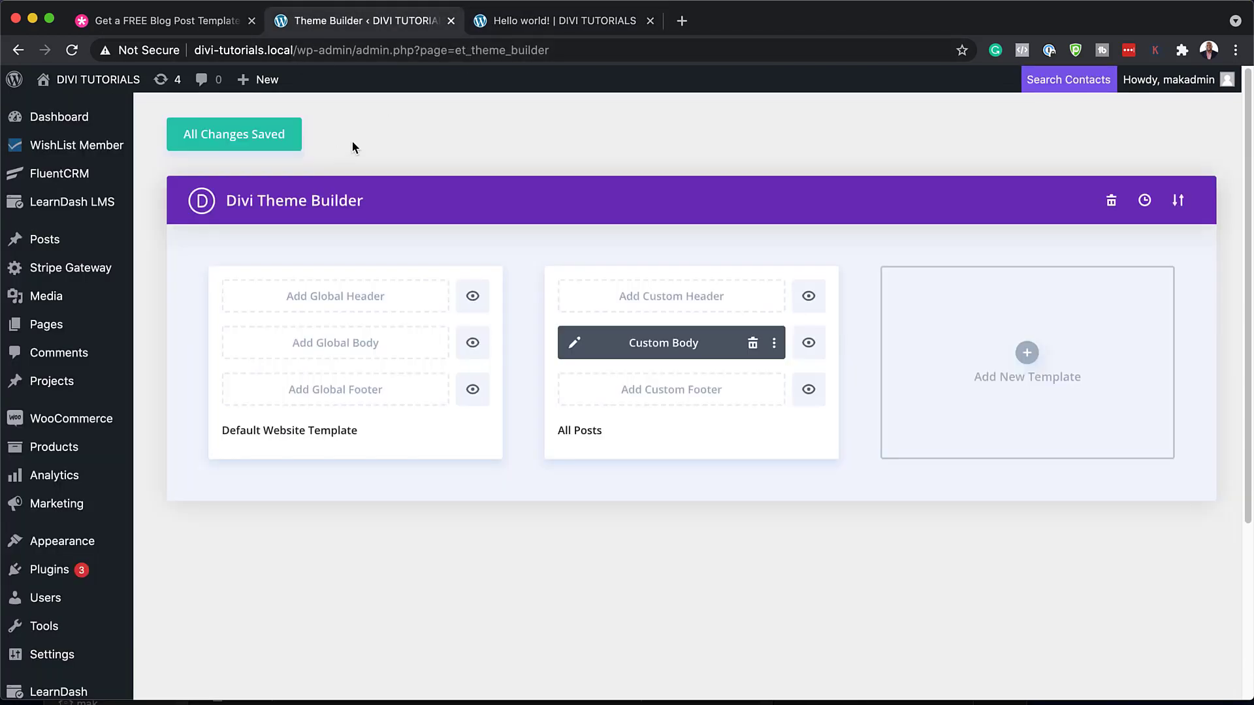
click(576, 344)
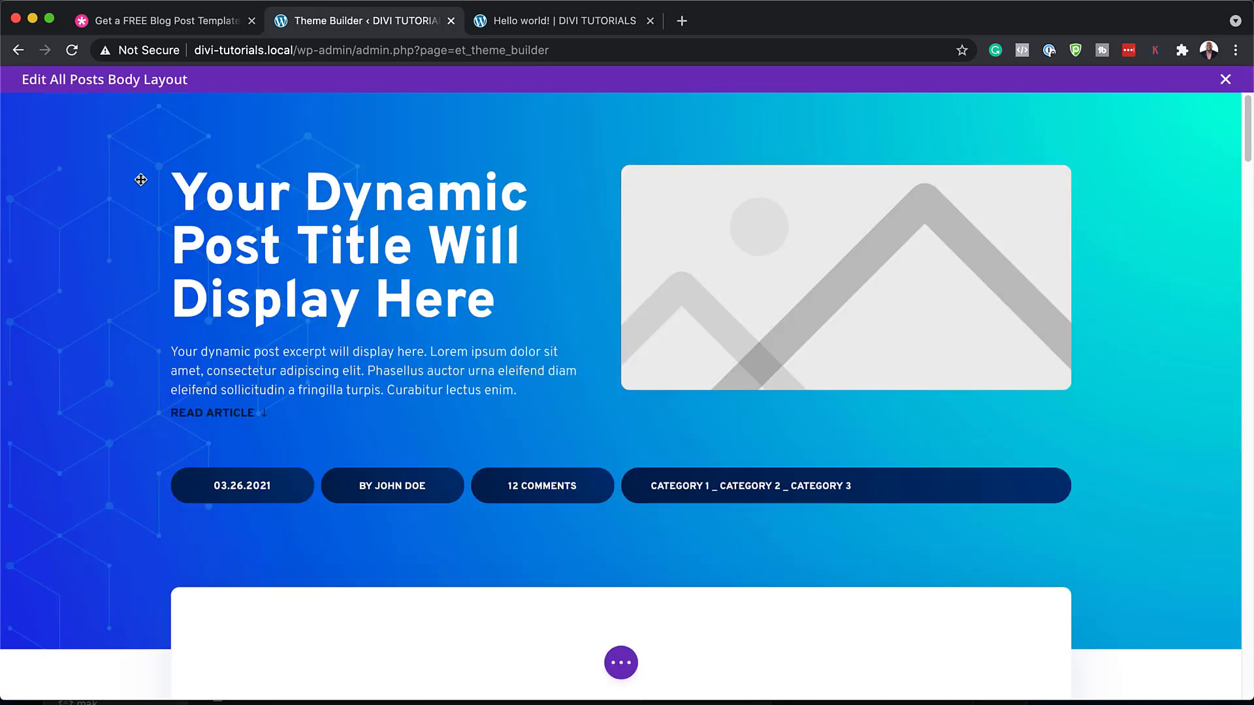
mouse_move(132, 104)
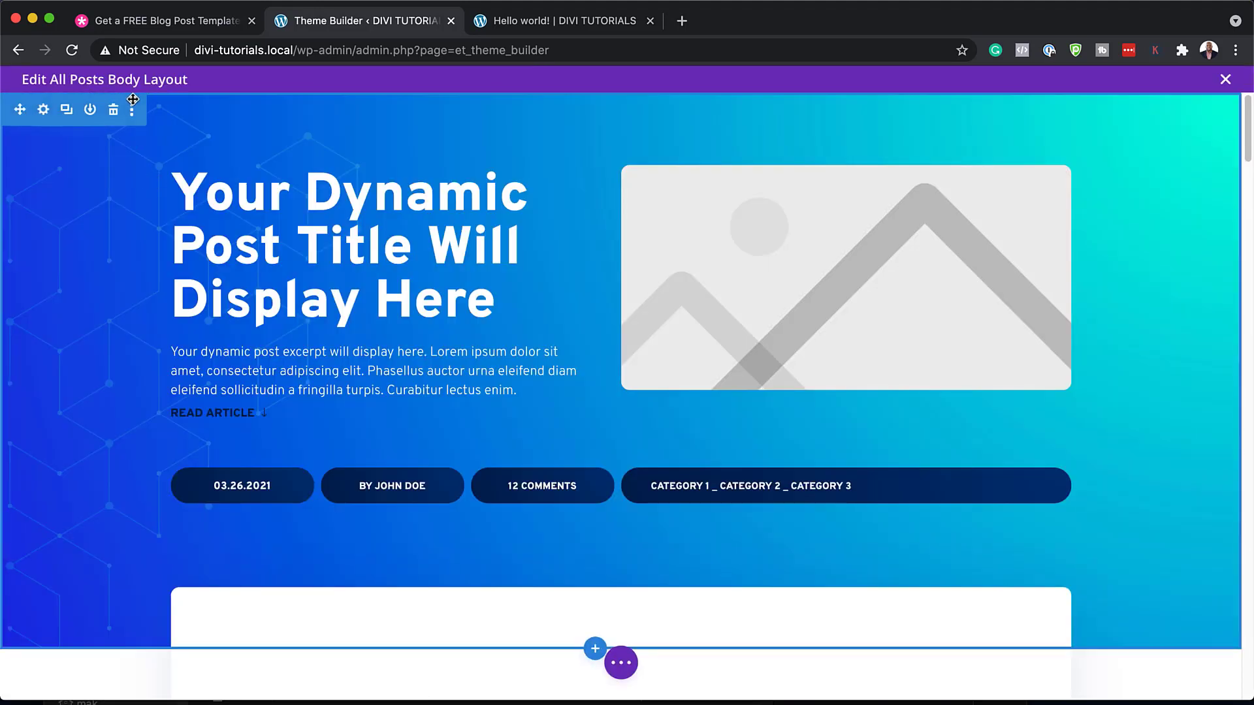
click(44, 111)
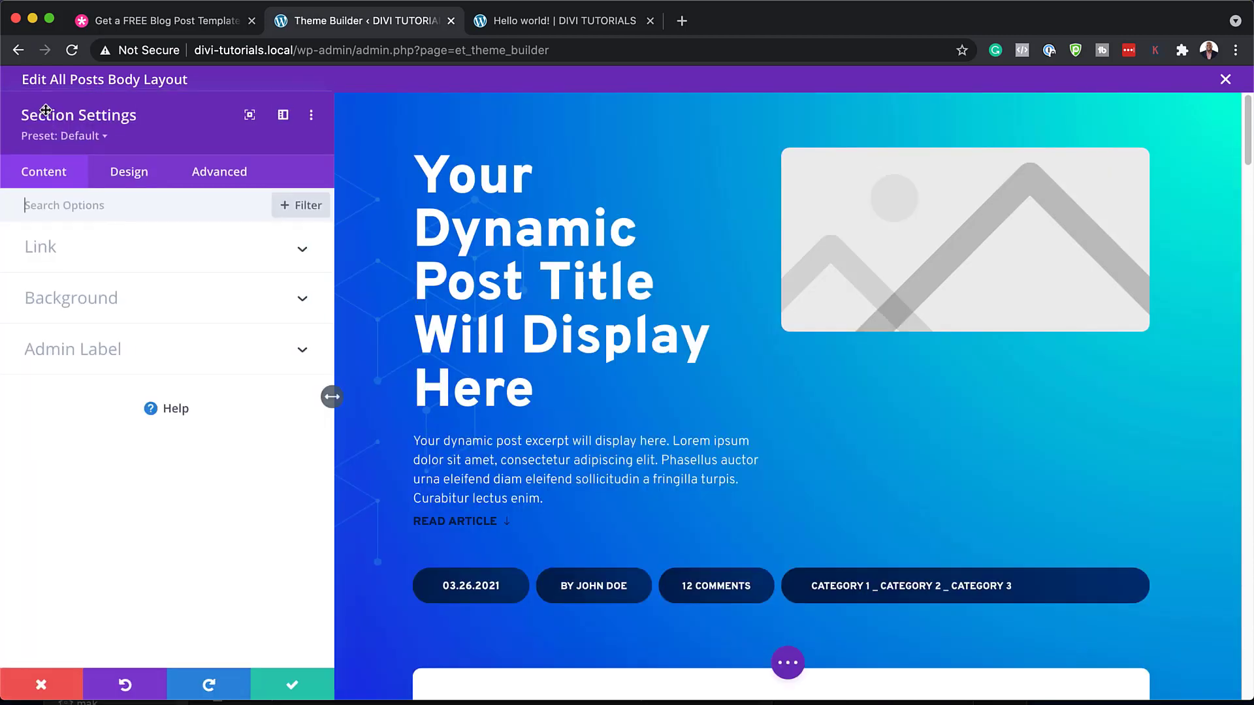
Show only the section's modified styles and view its background image and gradient settings
click(311, 120)
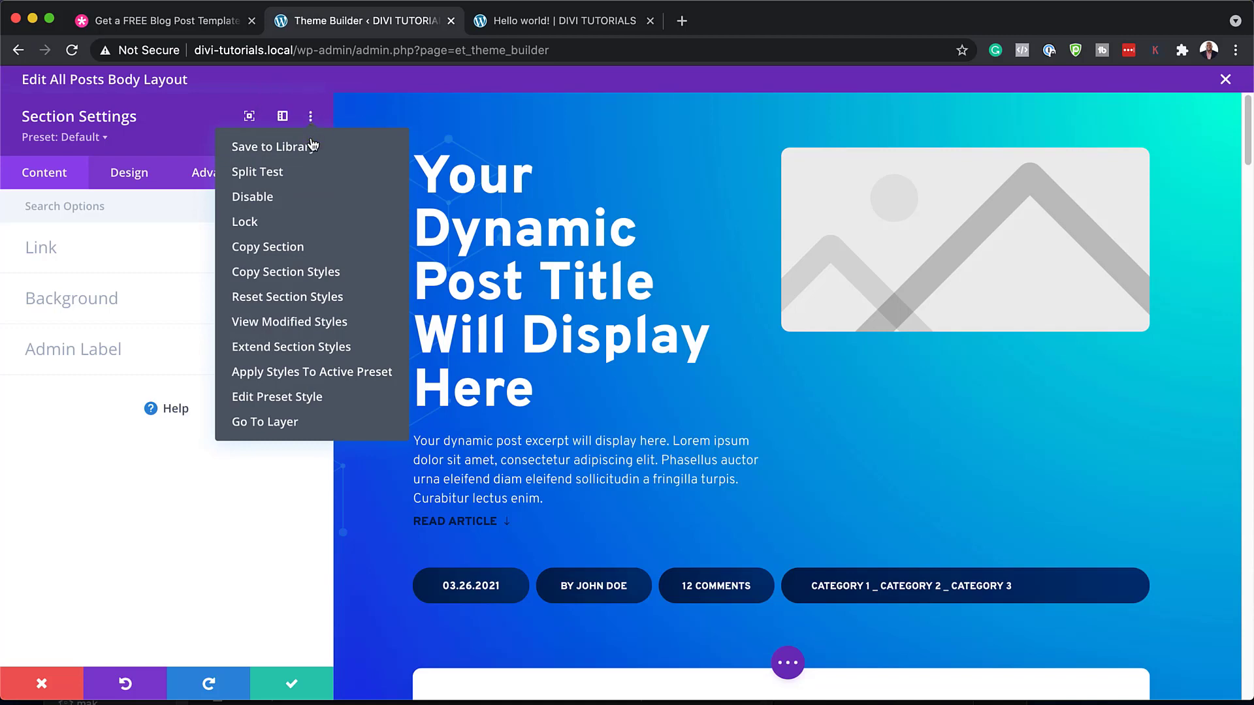
click(330, 330)
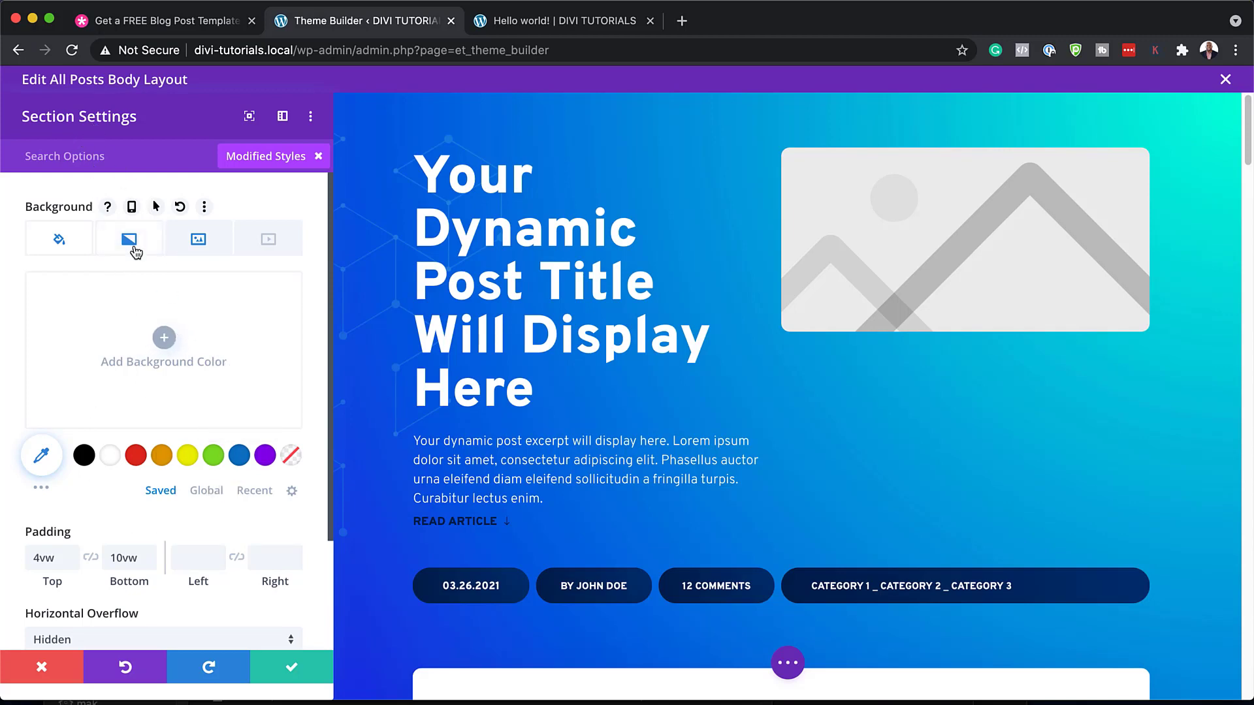
click(198, 243)
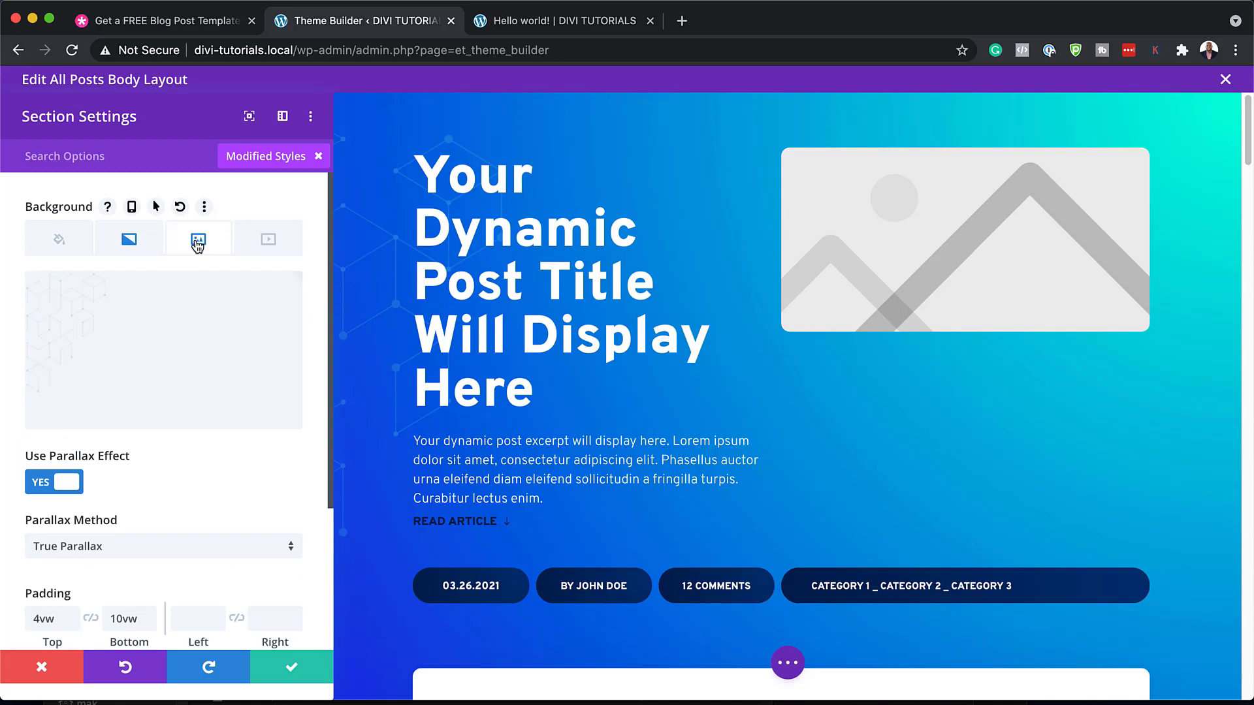
mouse_move(70, 322)
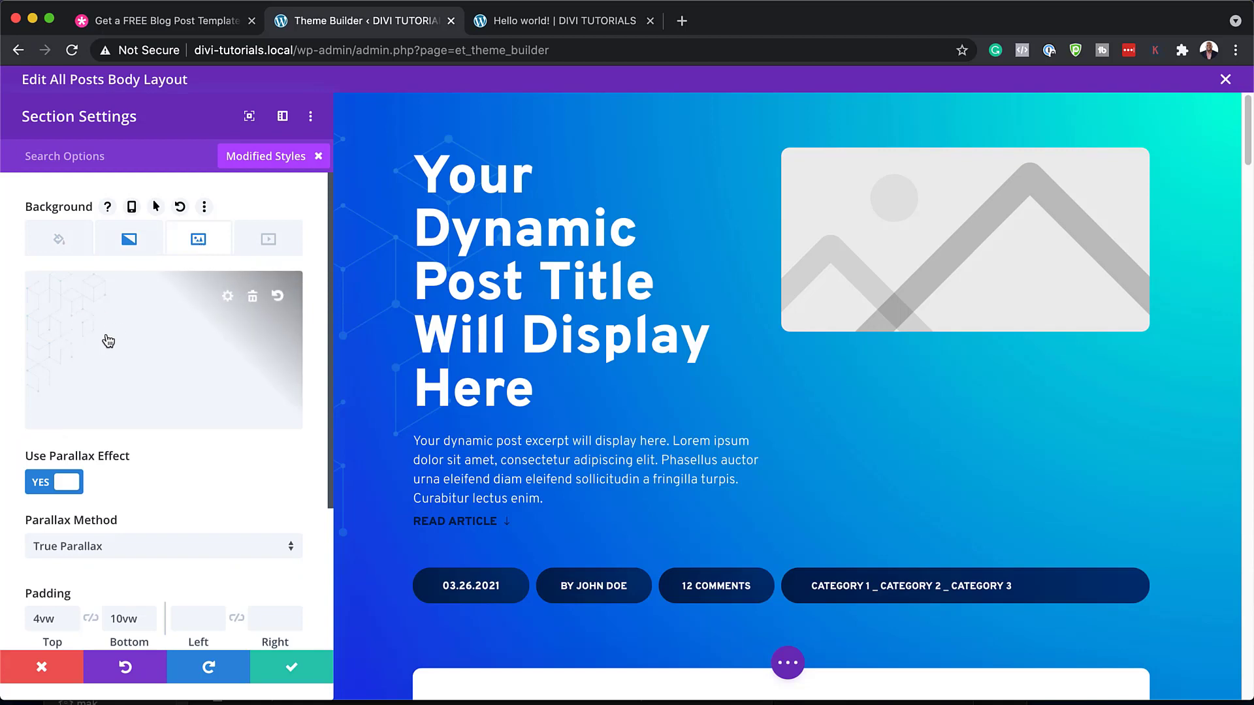
click(135, 242)
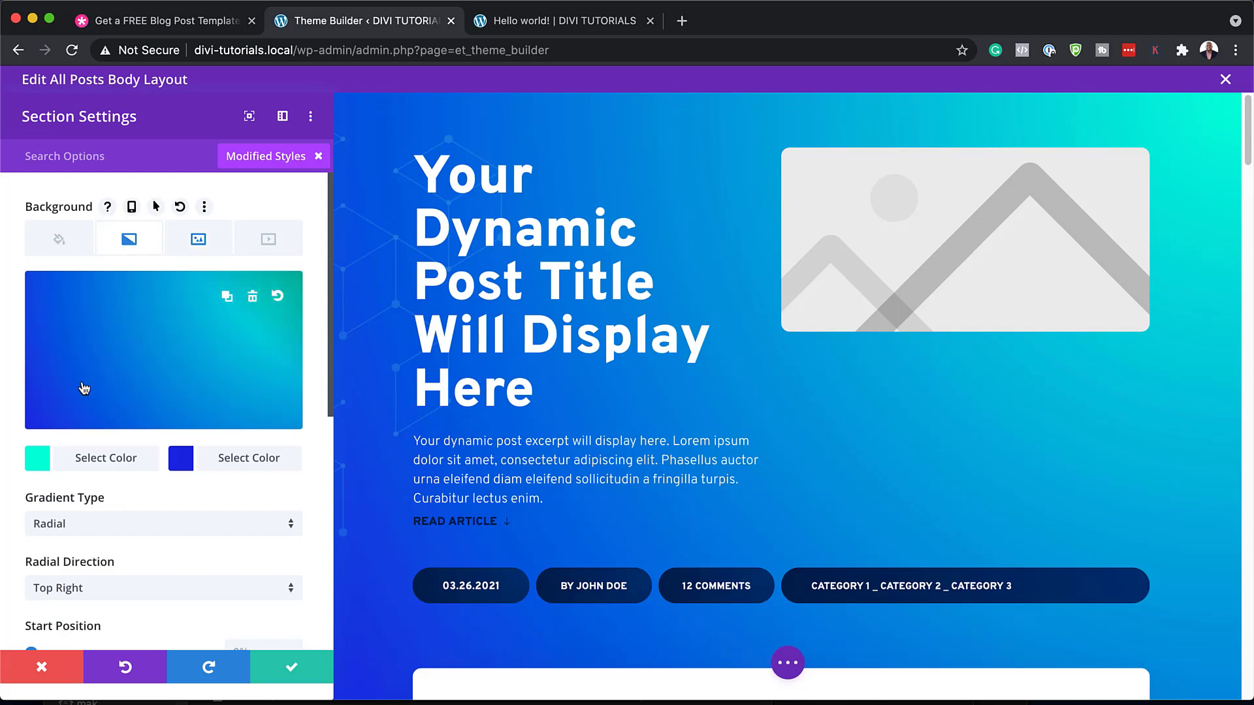
Try several second gradient colours, ending on a mostly transparent yellow-green
click(180, 457)
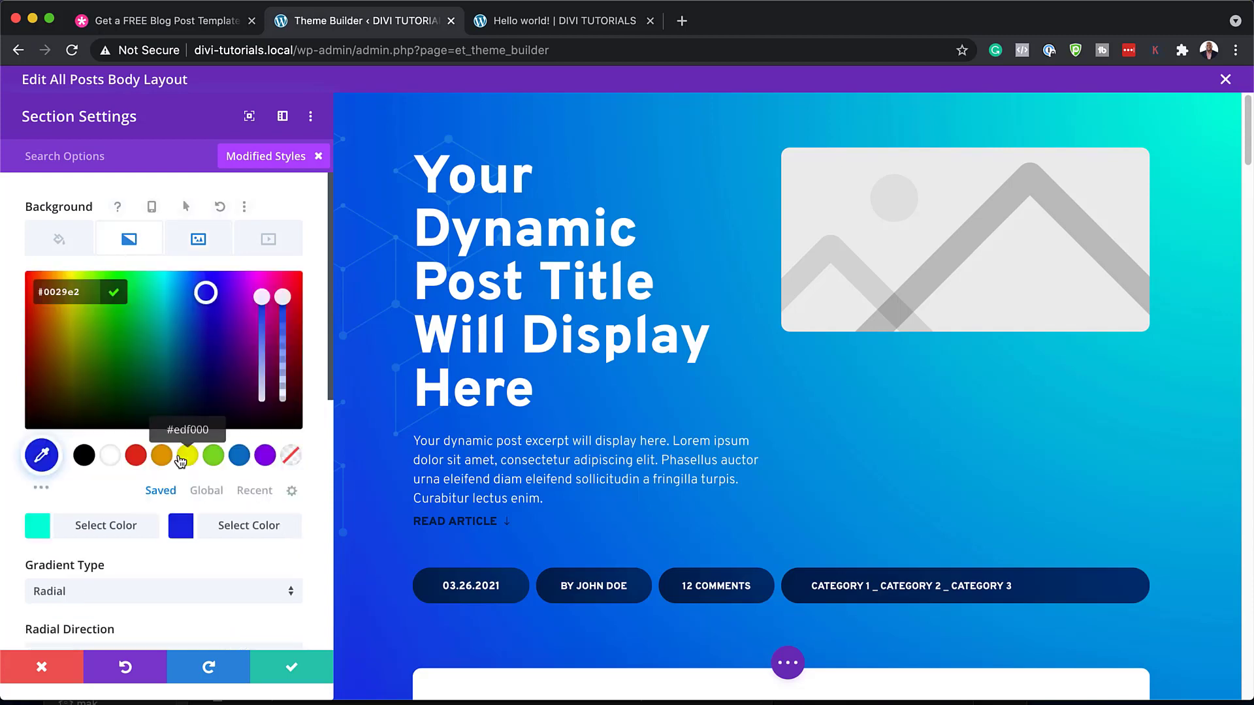
click(149, 372)
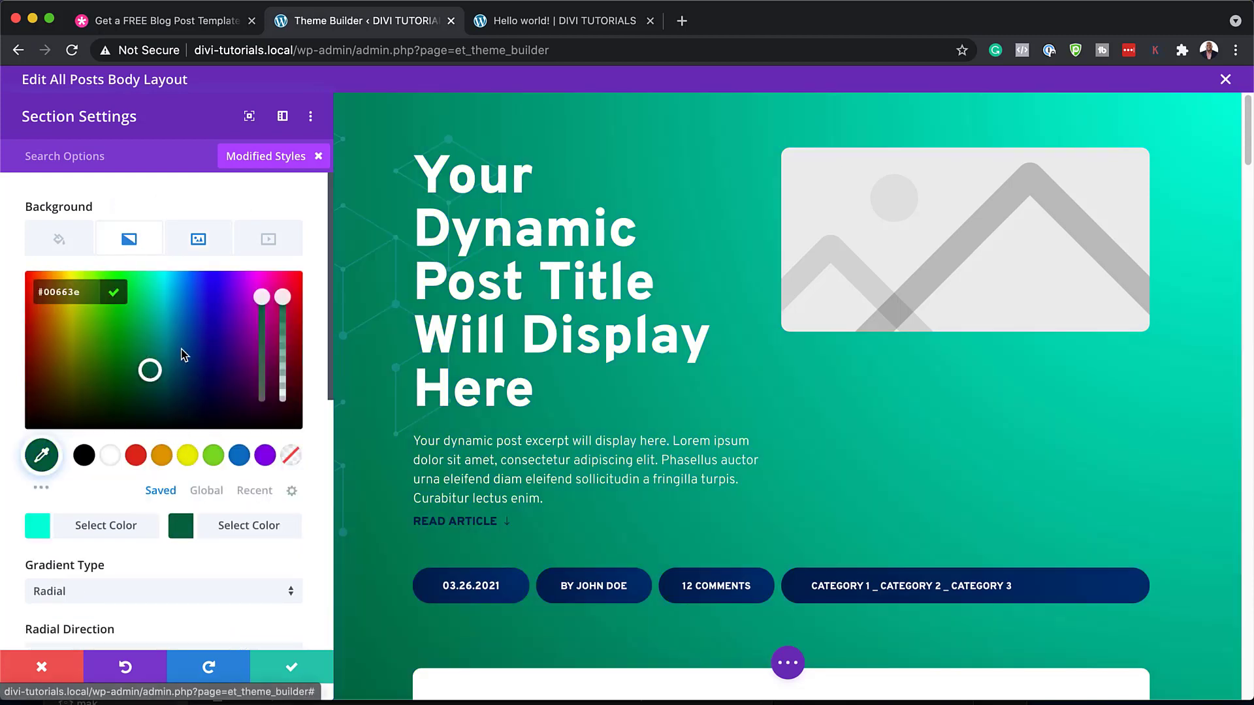
click(178, 370)
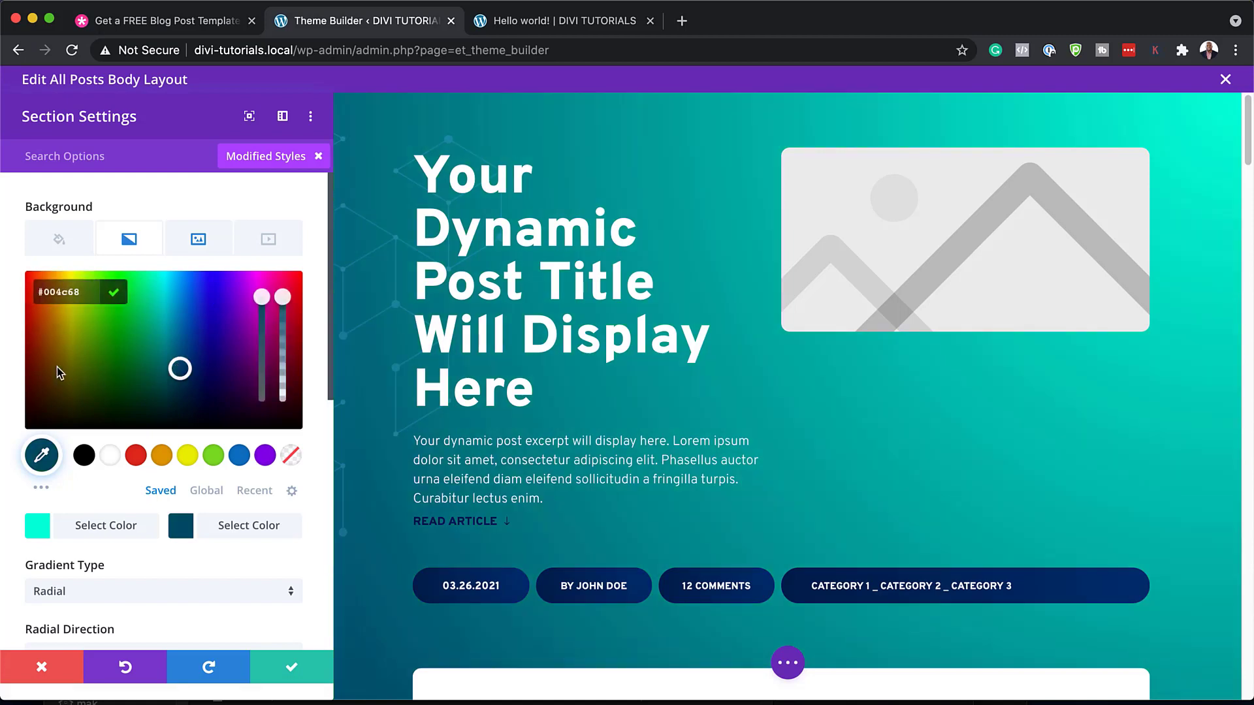
click(60, 372)
click(95, 340)
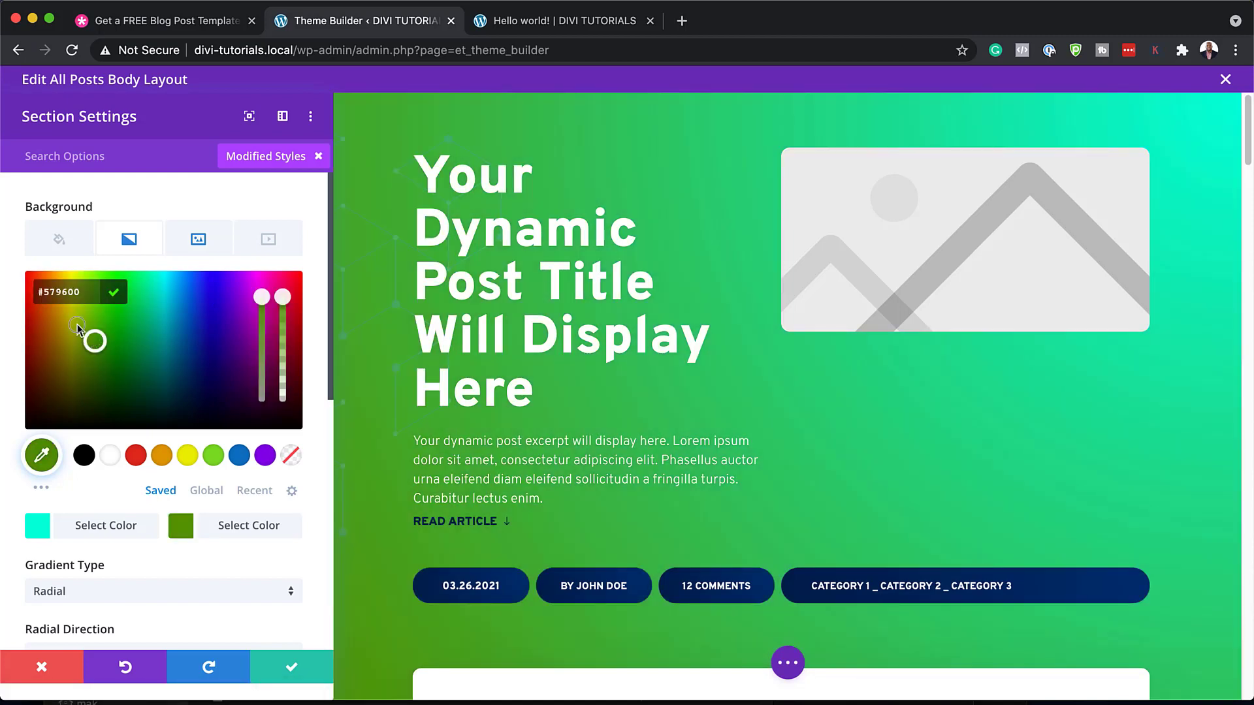
click(77, 327)
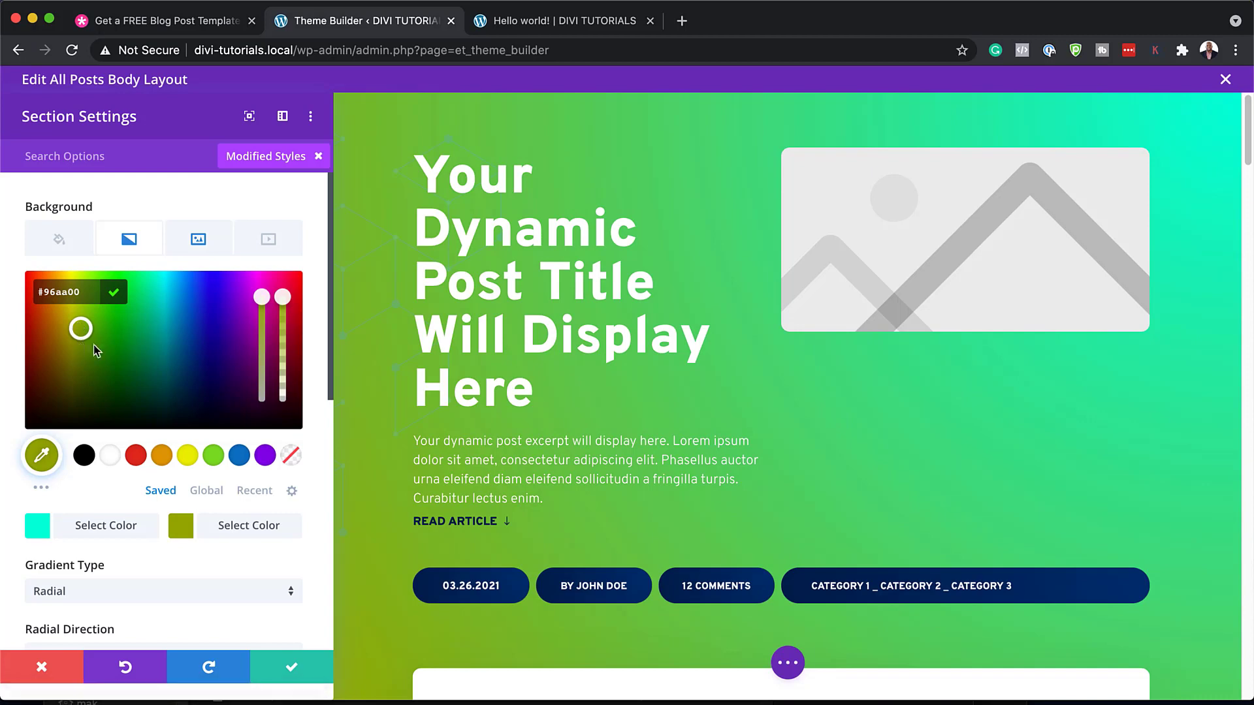
drag(283, 299, 285, 380)
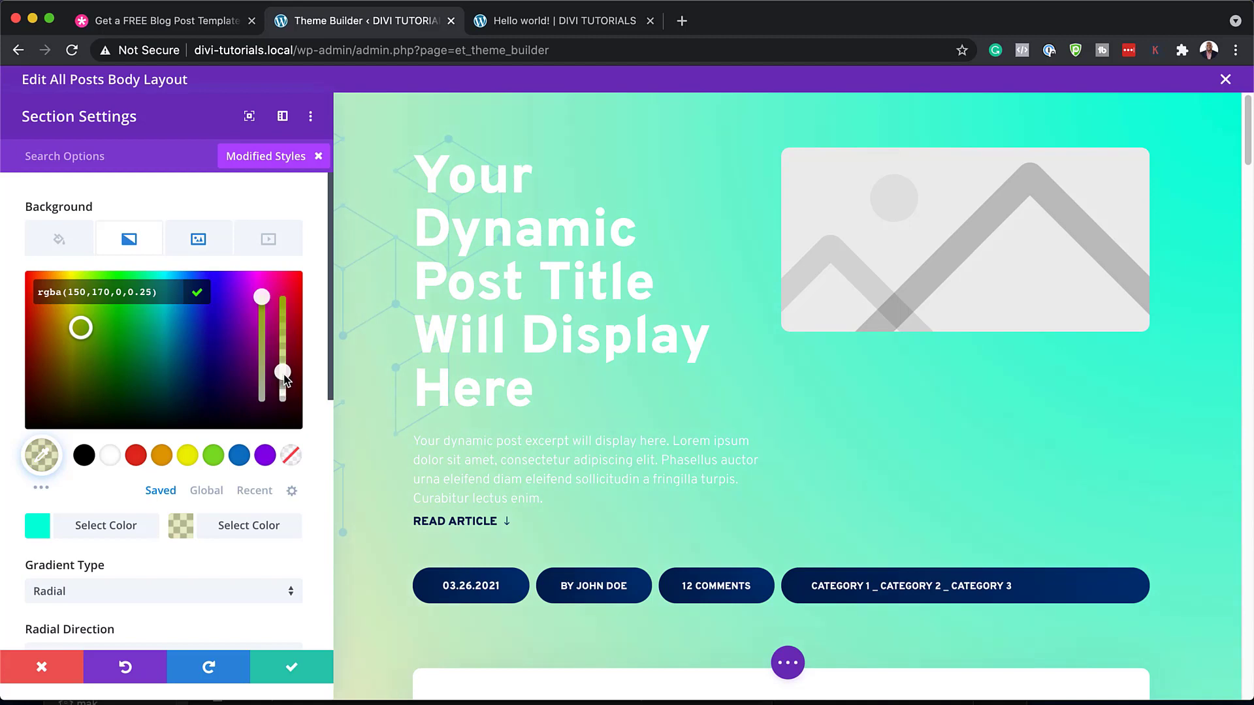
Make the first gradient colour teal-blue and the second an opaque purple #3f00a5
click(40, 529)
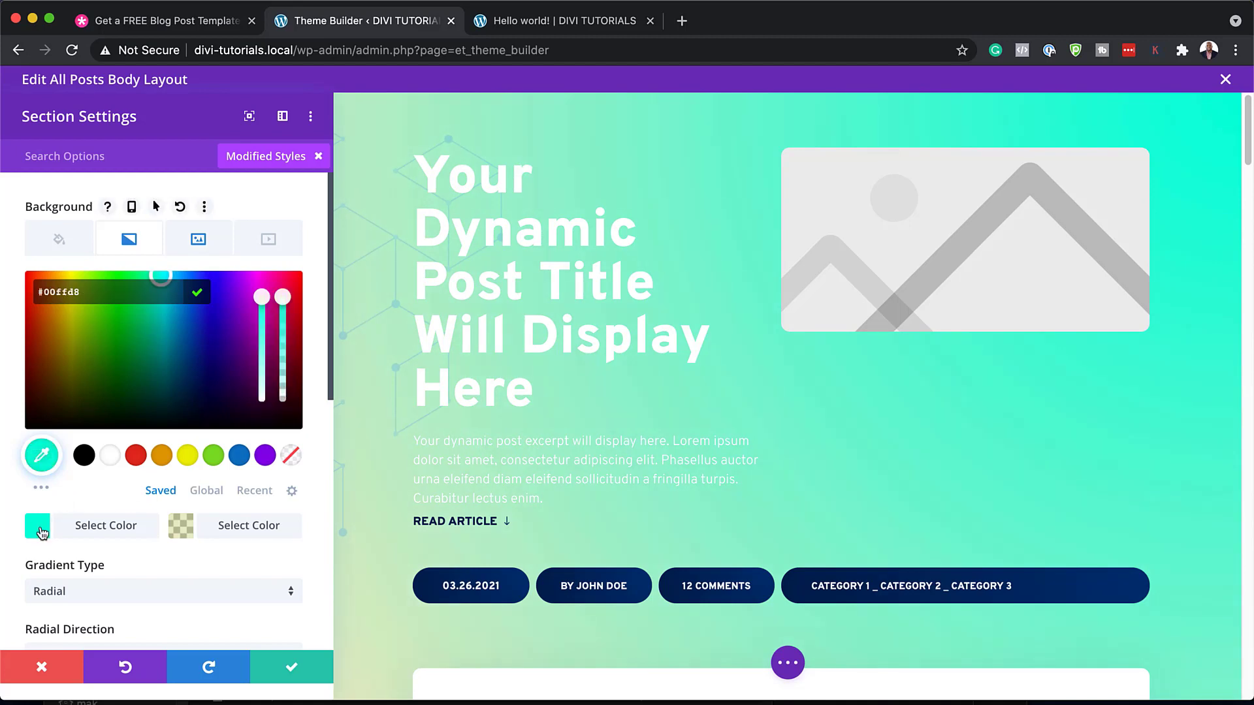
click(179, 338)
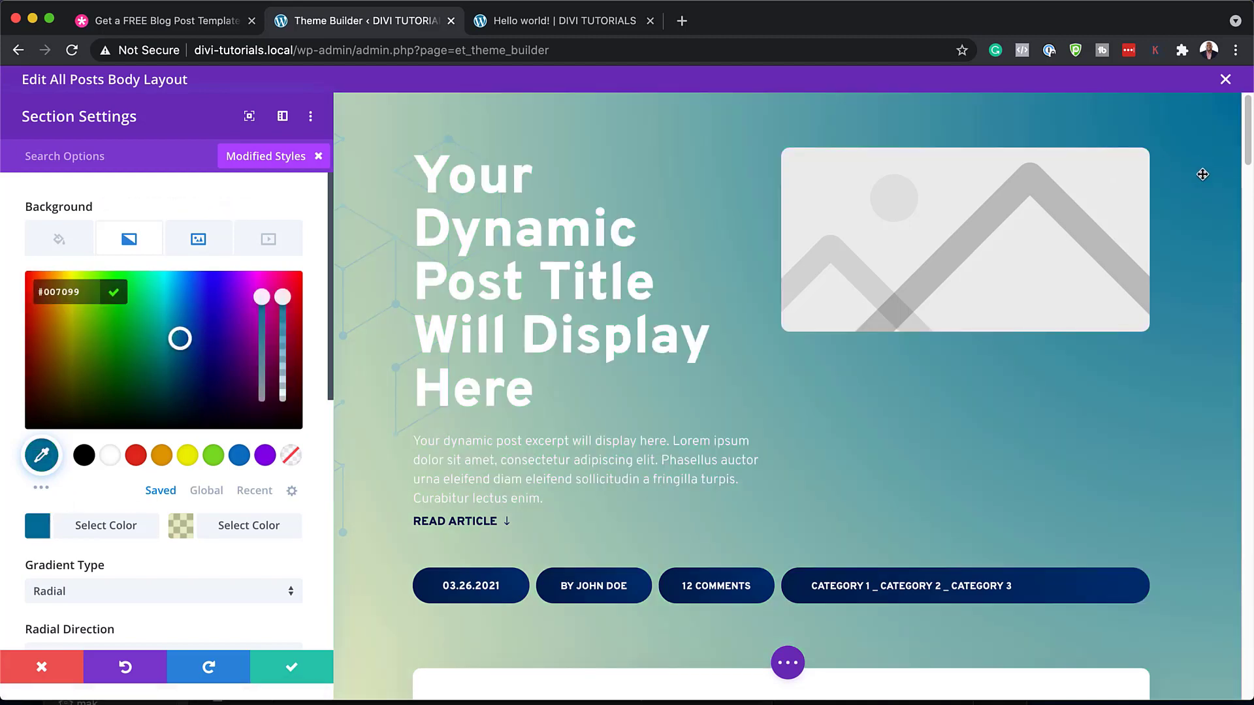
click(183, 526)
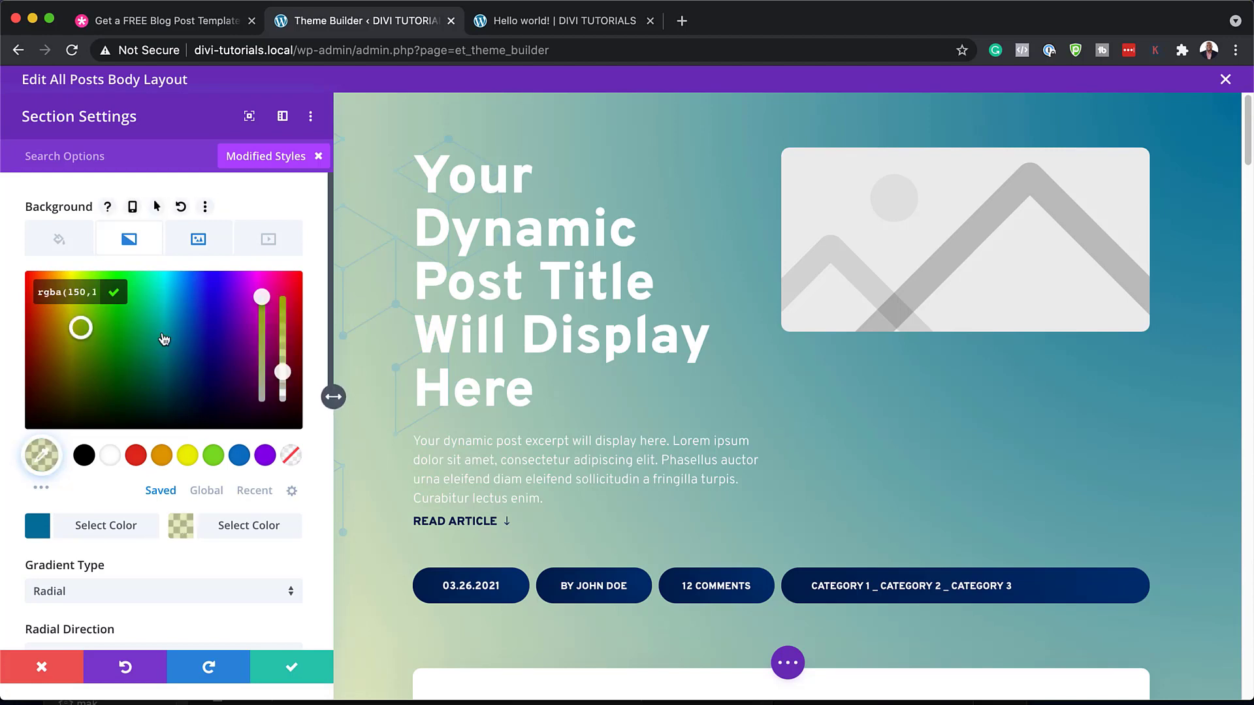
click(180, 371)
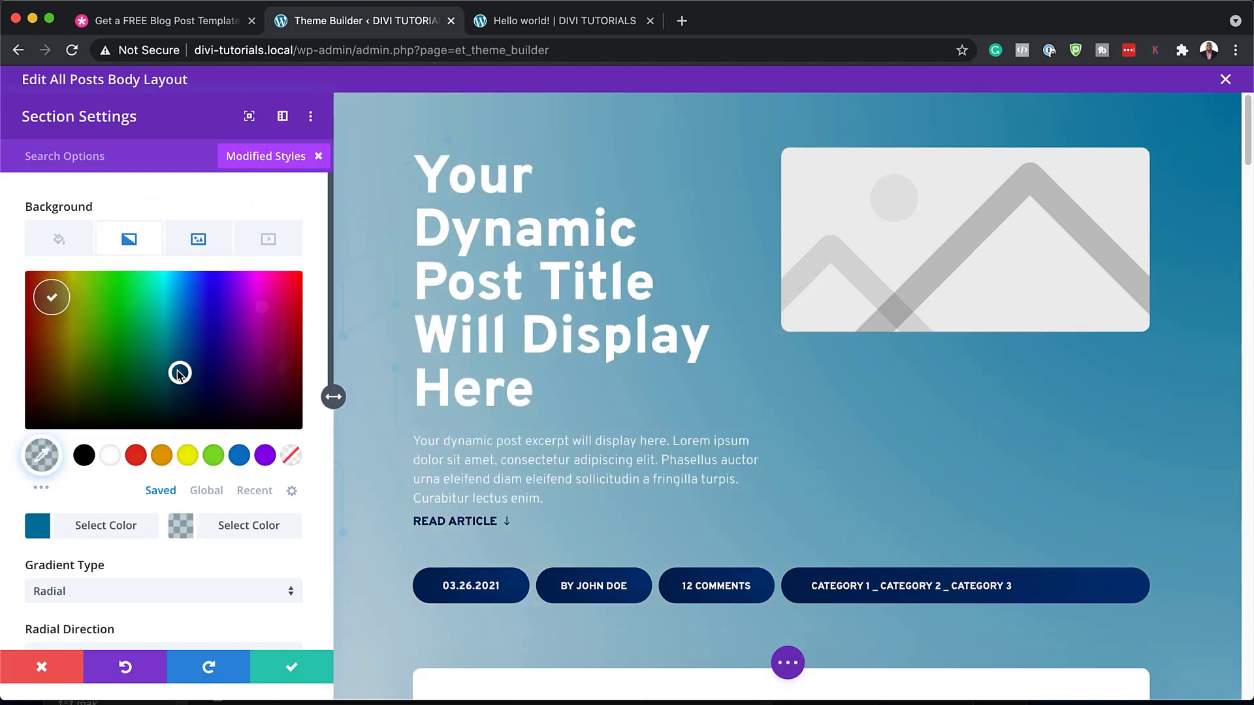
click(231, 330)
drag(283, 371, 307, 246)
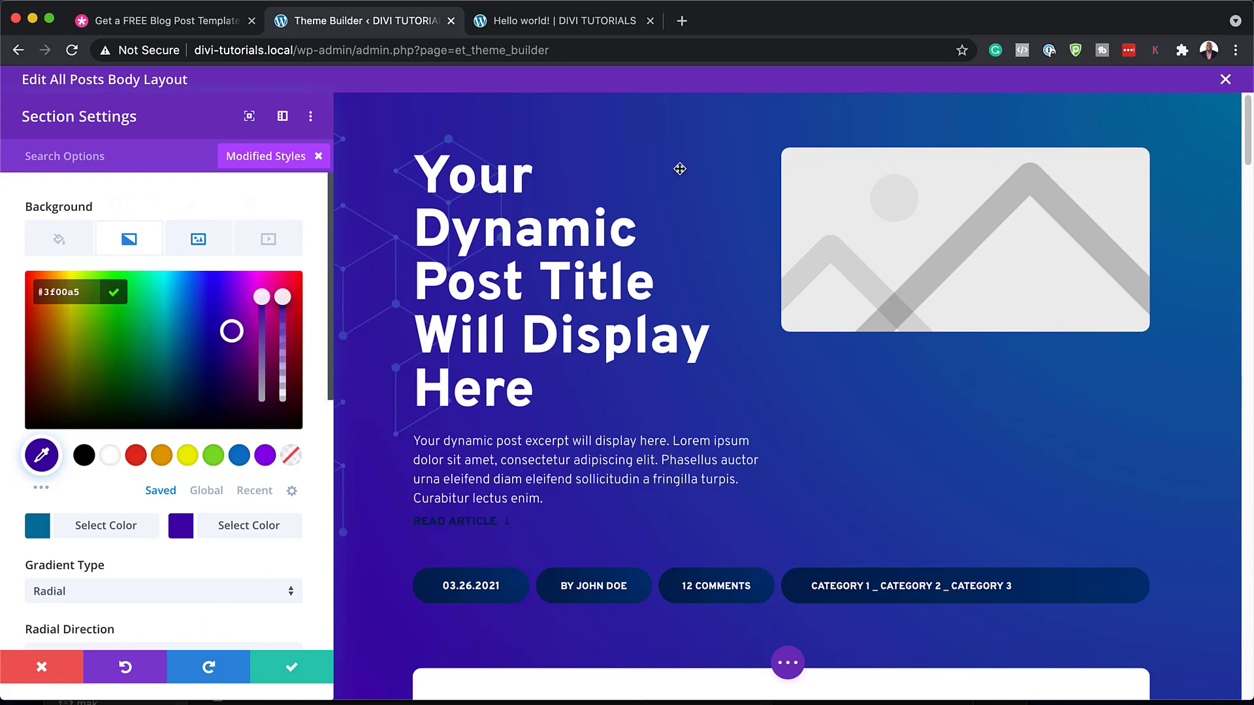
Discard the section background changes and set the post title font to Poppins
click(42, 670)
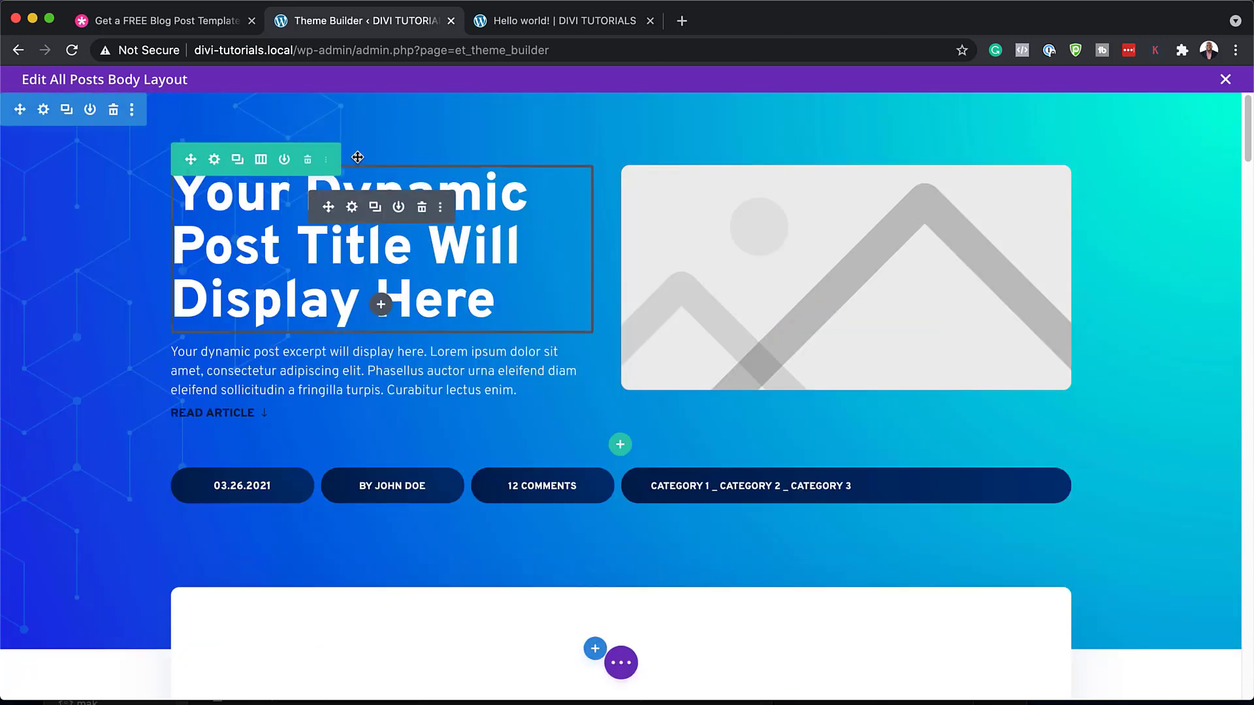
click(352, 208)
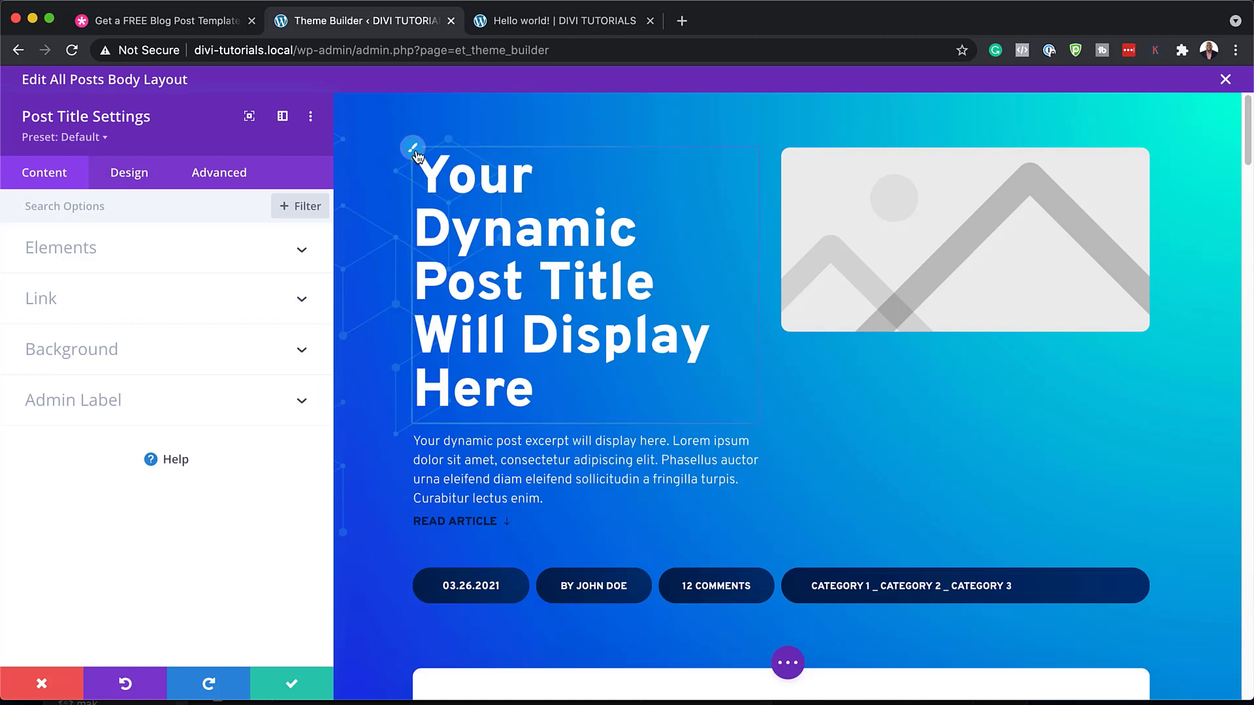
click(416, 153)
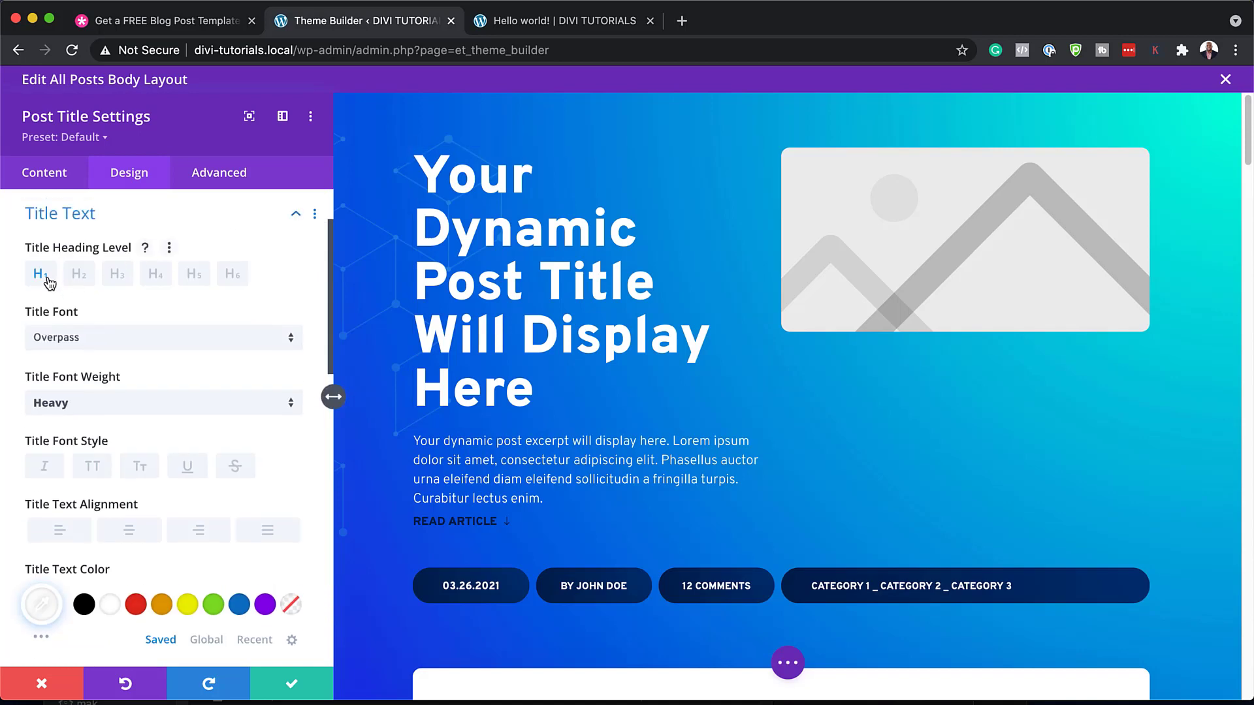
click(130, 345)
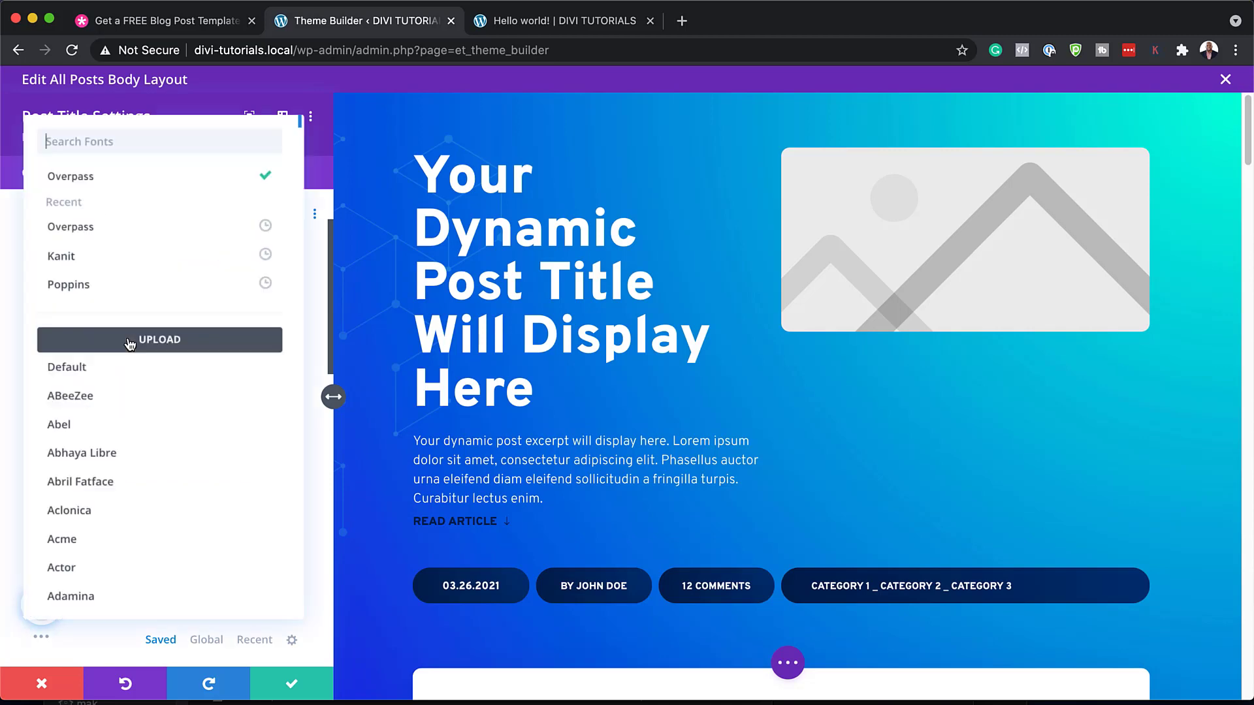
click(118, 285)
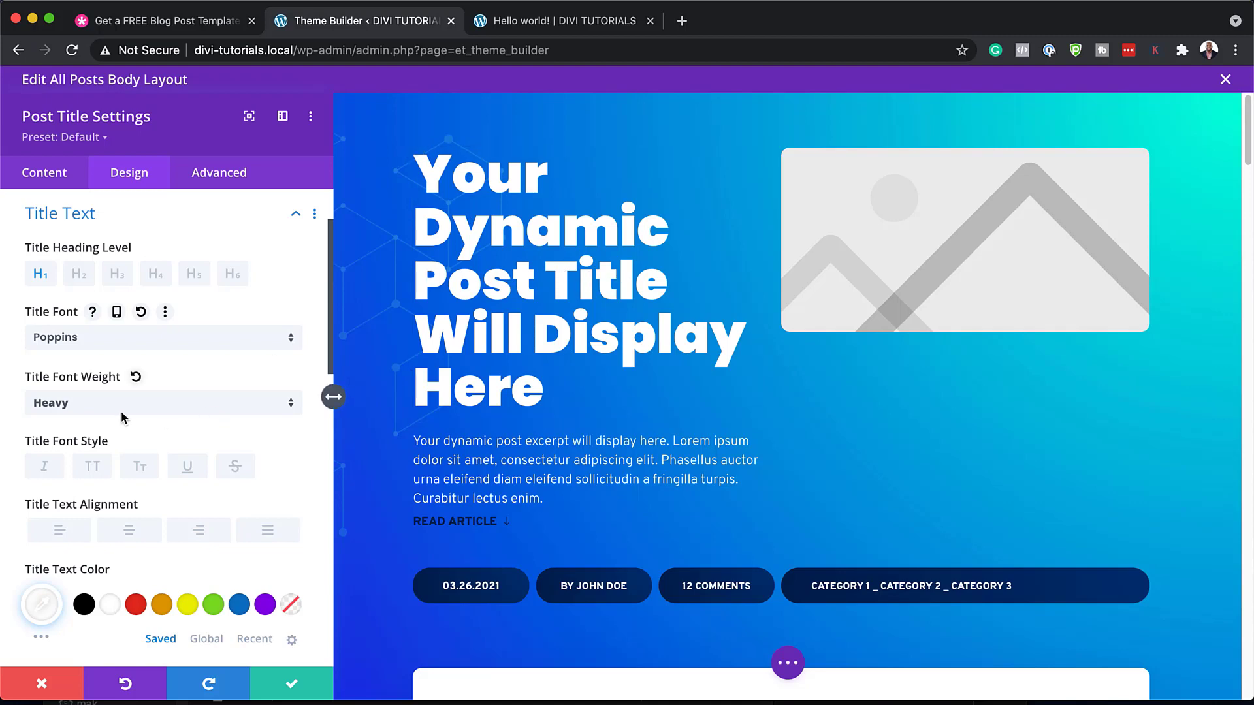
Try all-capitals and yellow on the post title, then discard the title styling changes
click(96, 471)
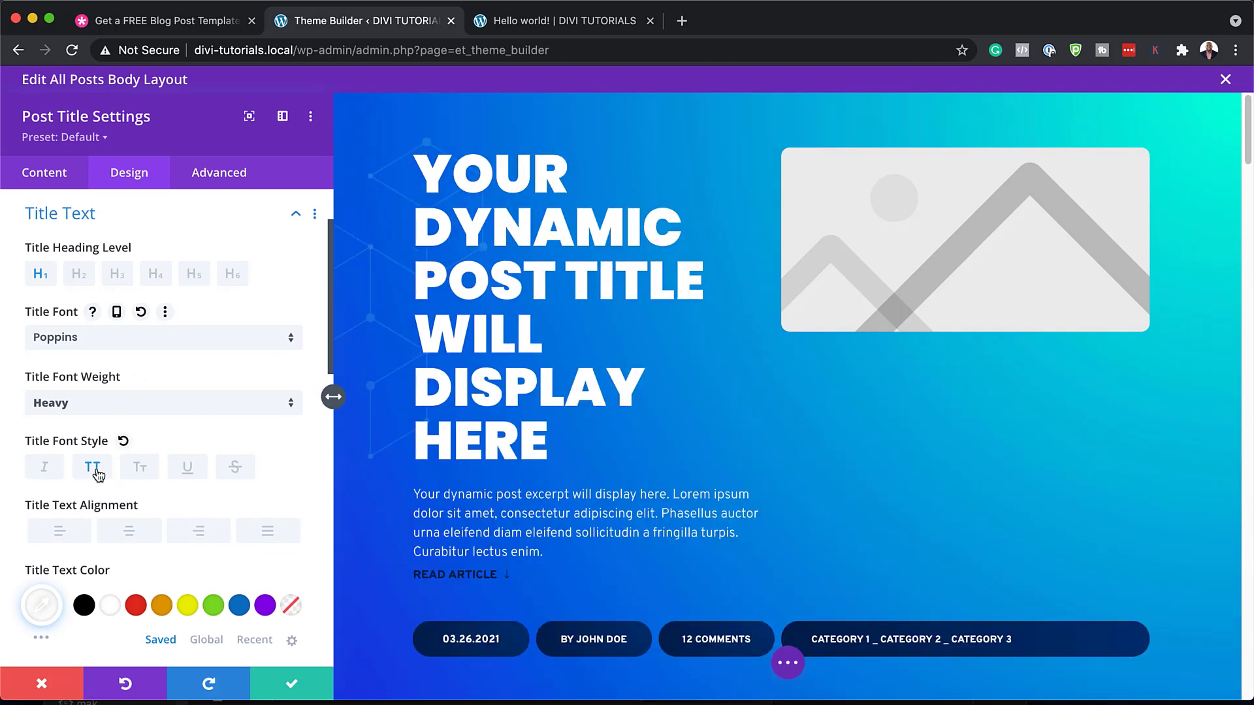
click(96, 471)
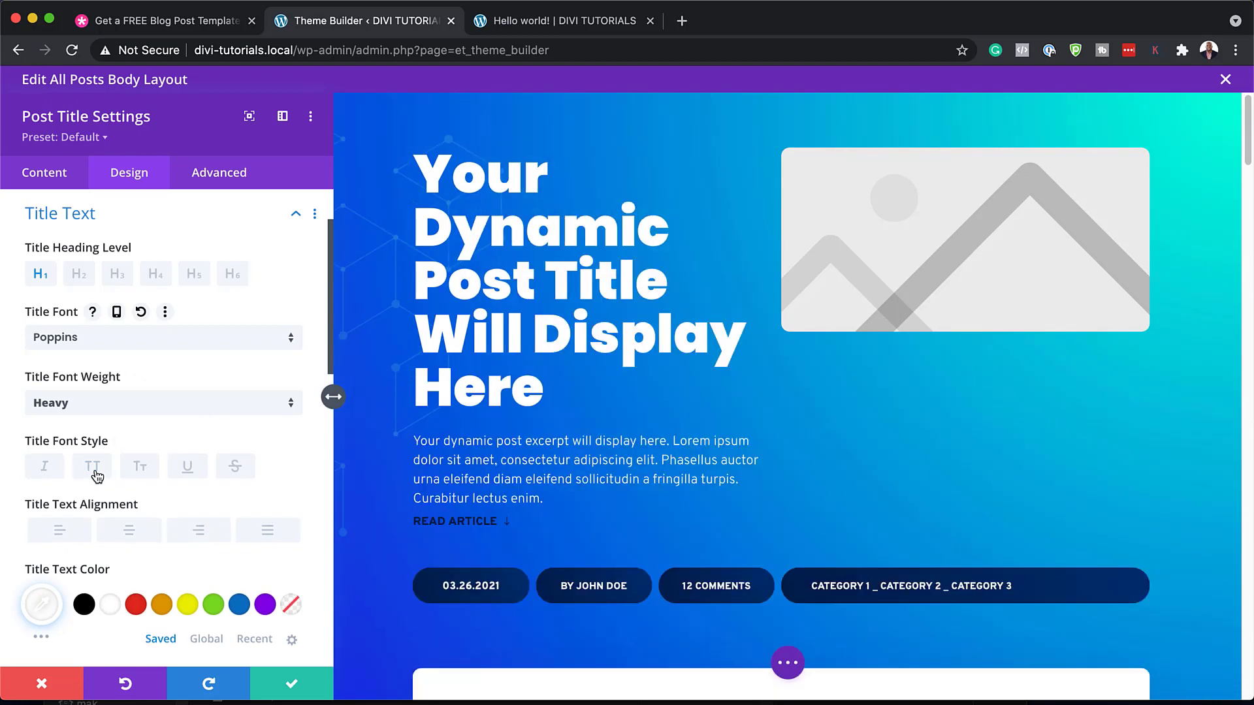
scroll(173, 477, down, 1)
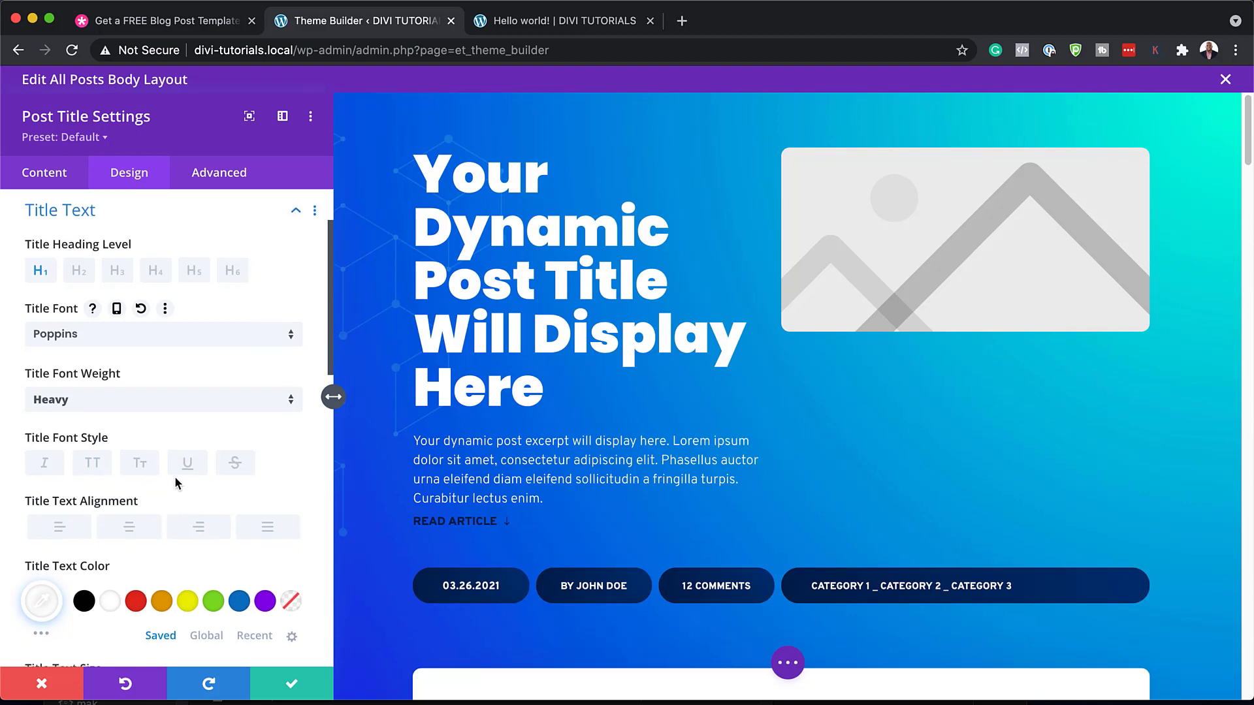
click(190, 598)
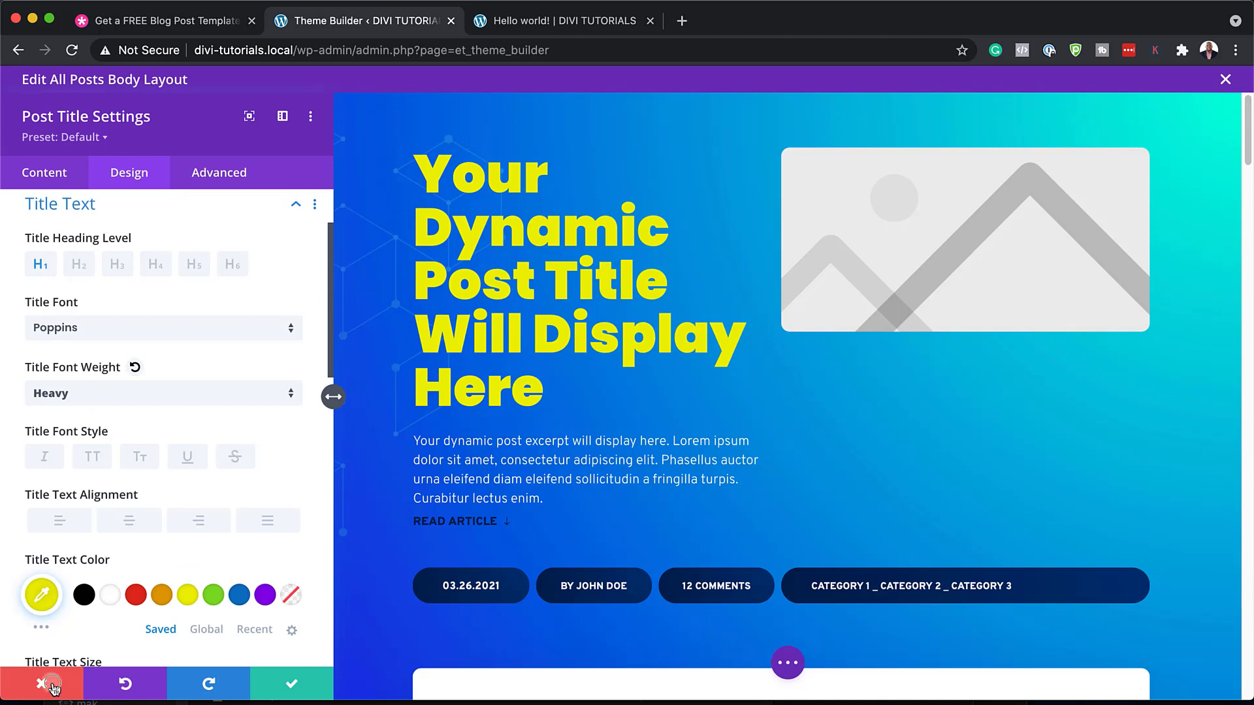
click(54, 685)
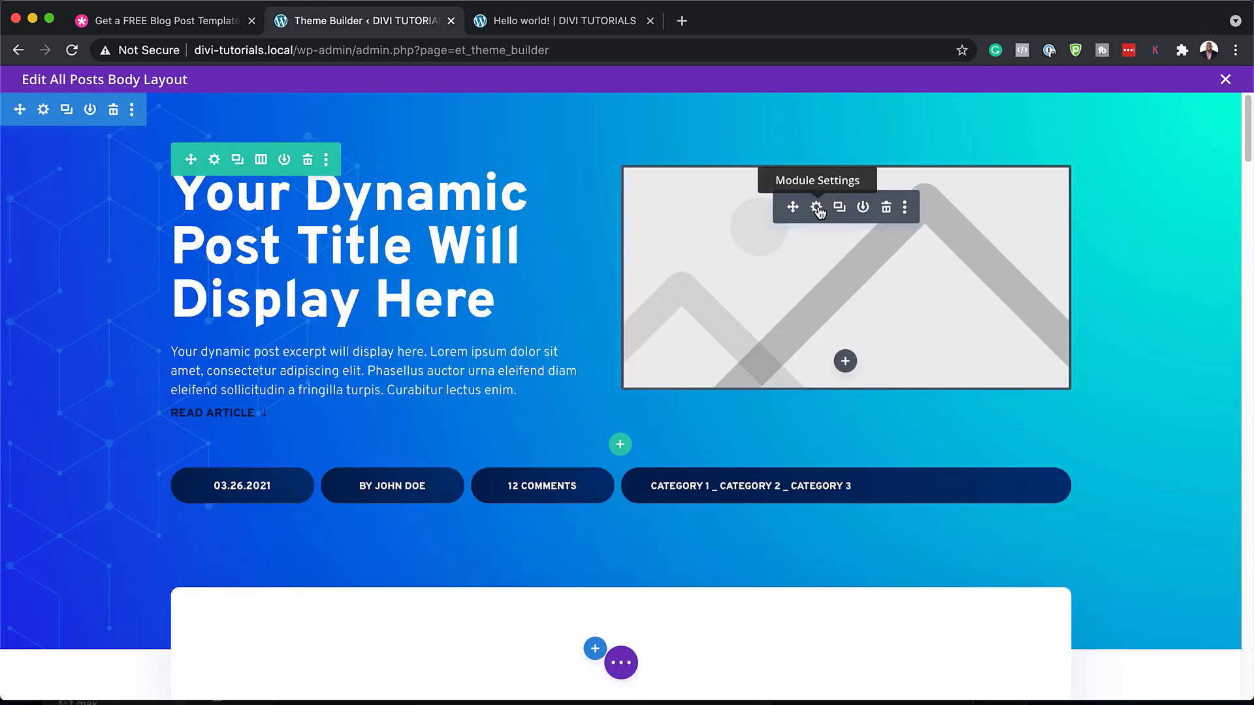
Set the featured image's rounded corners to 4px in Design > Border and save
click(816, 208)
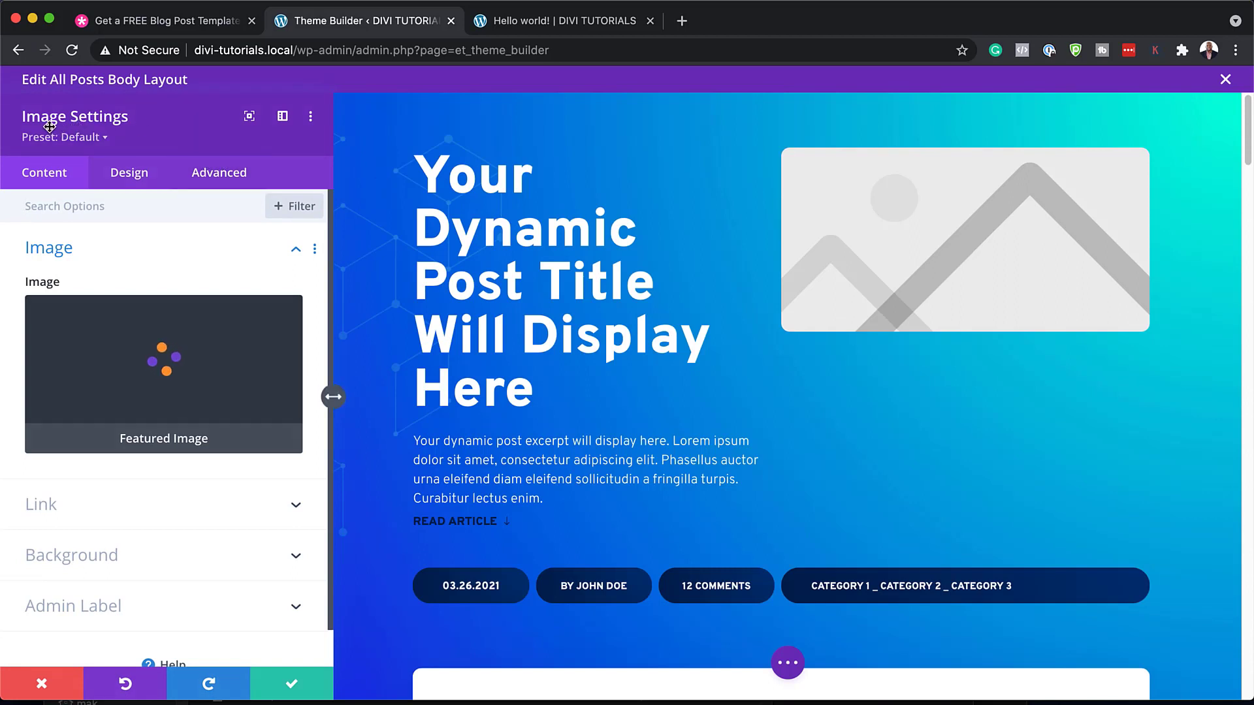
click(133, 180)
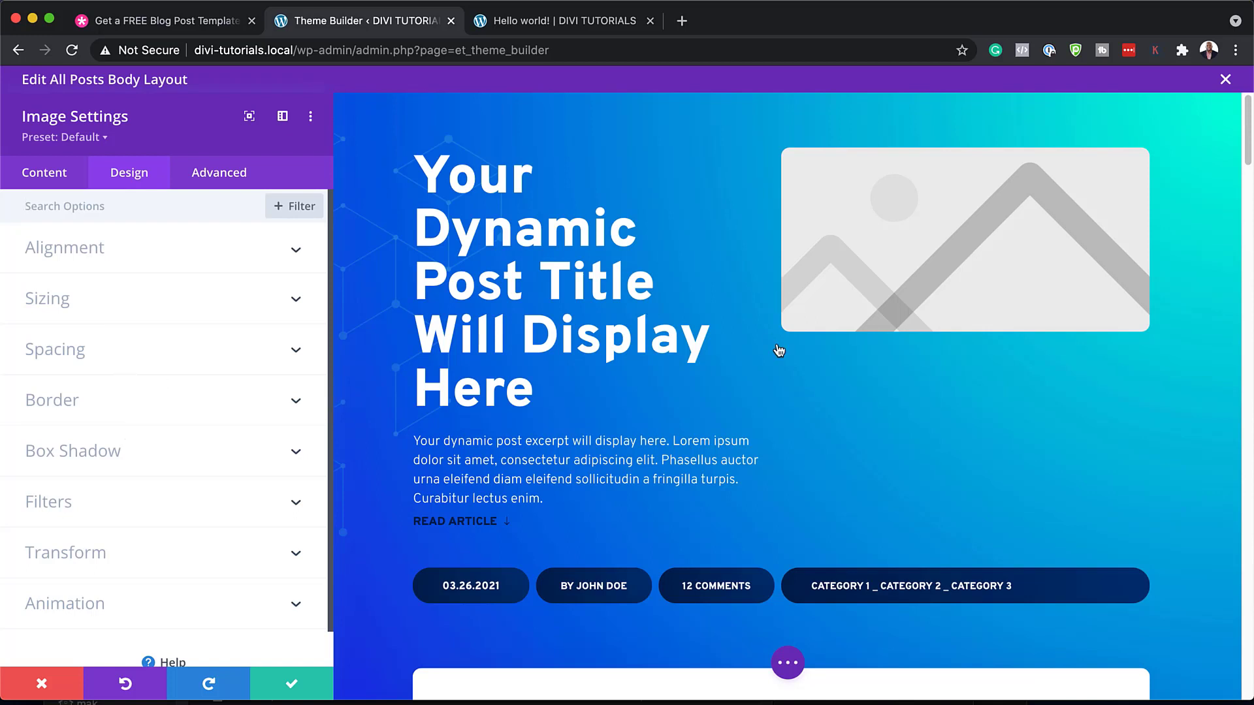
click(192, 407)
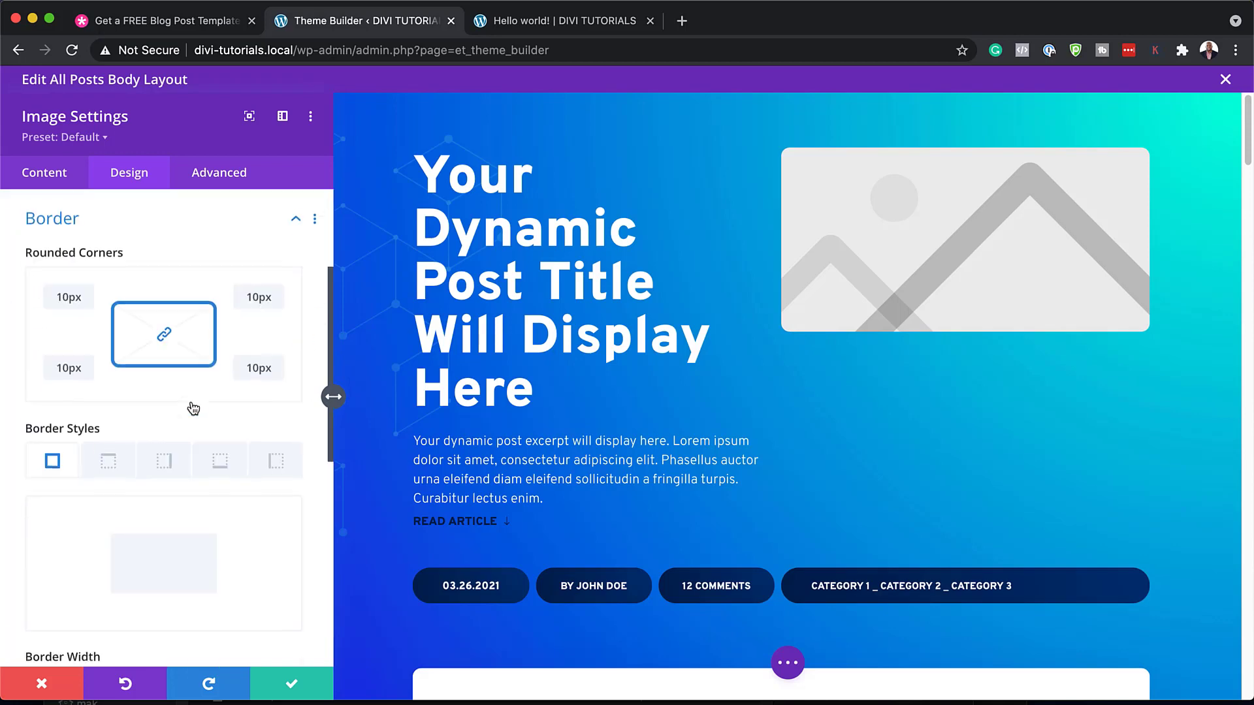
drag(261, 390, 260, 389)
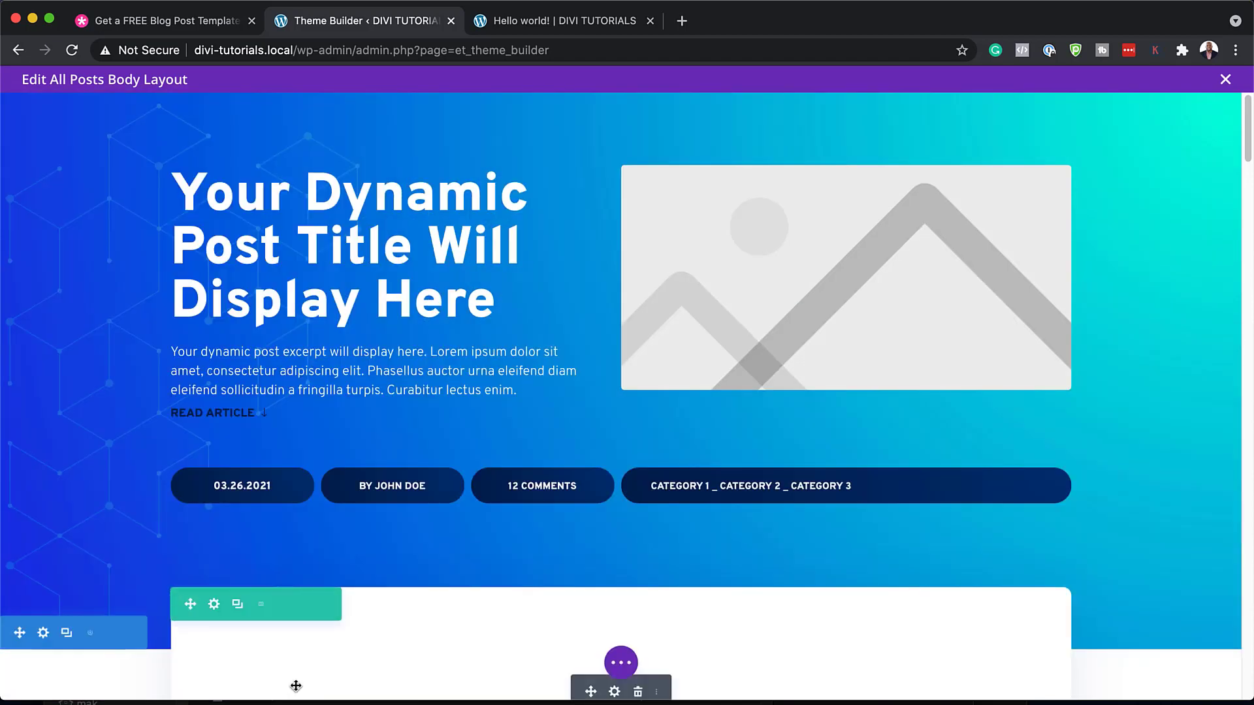
click(291, 683)
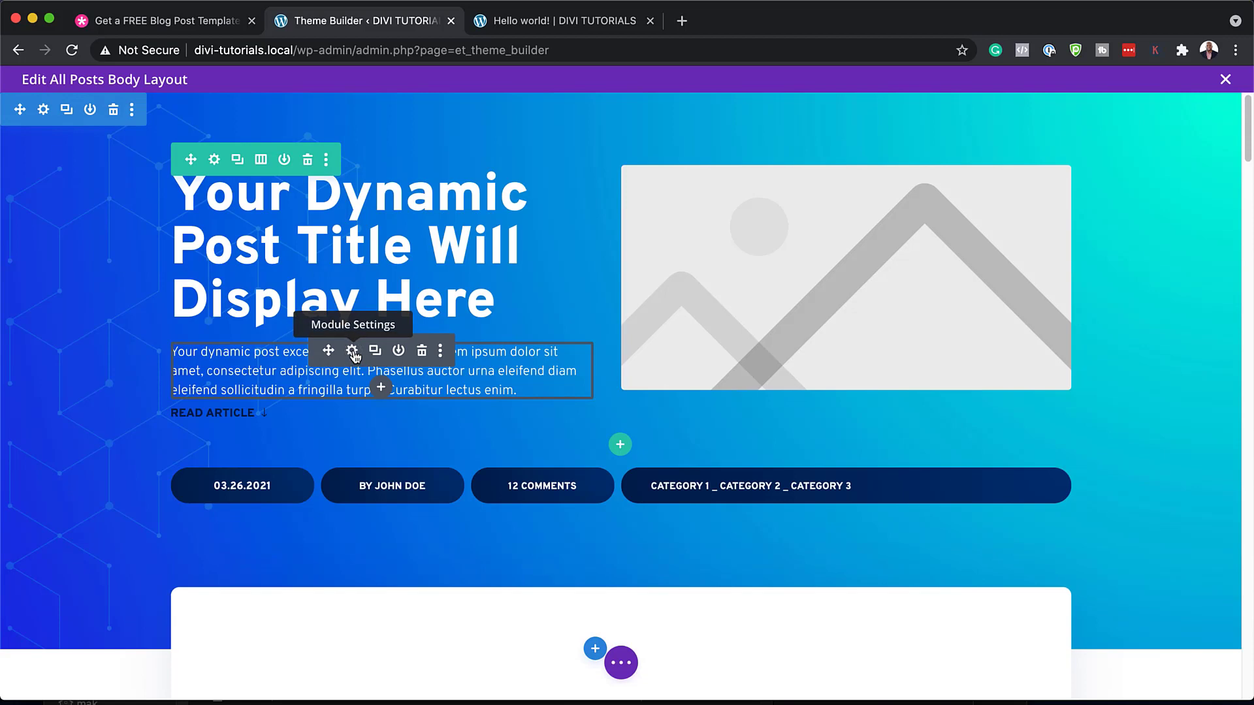
click(352, 352)
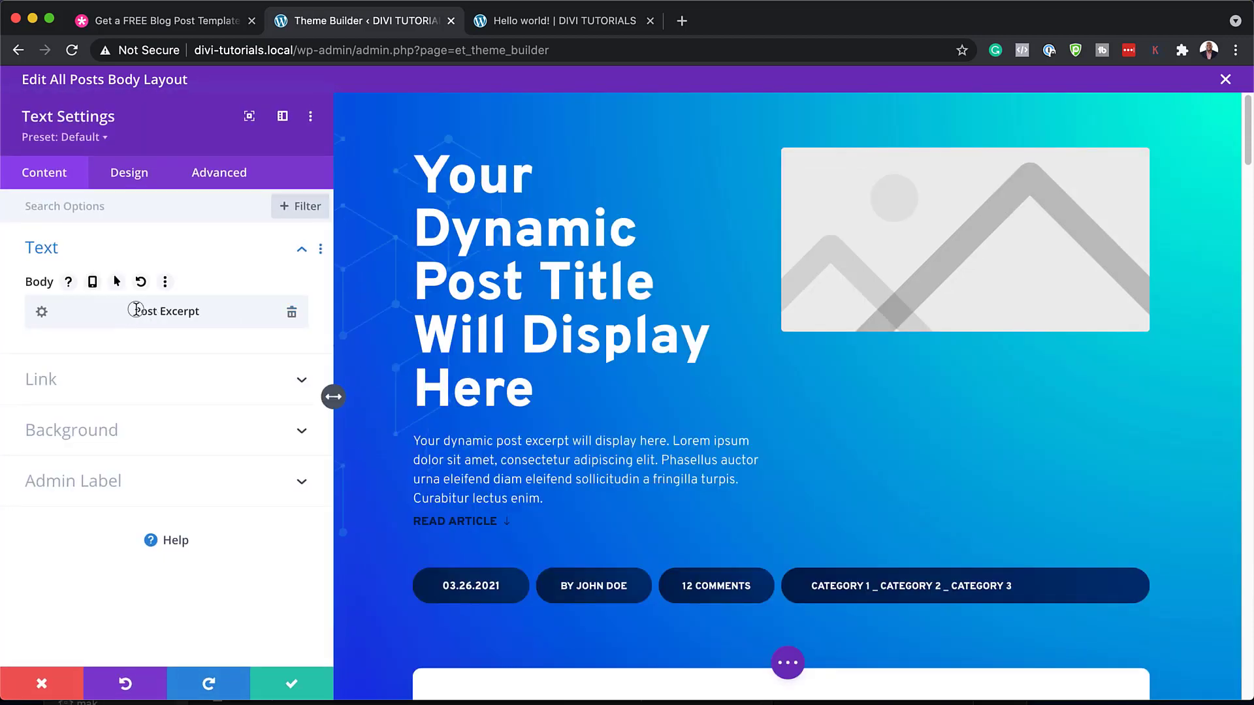
drag(135, 309, 203, 308)
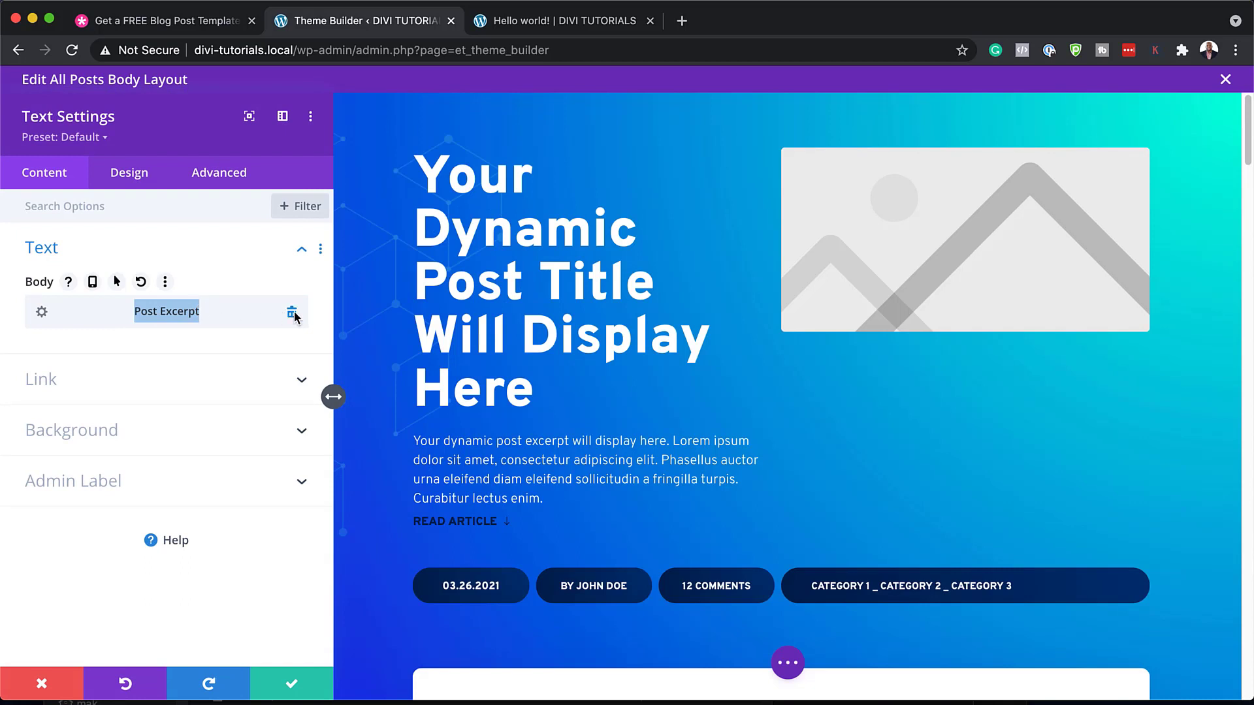
click(42, 314)
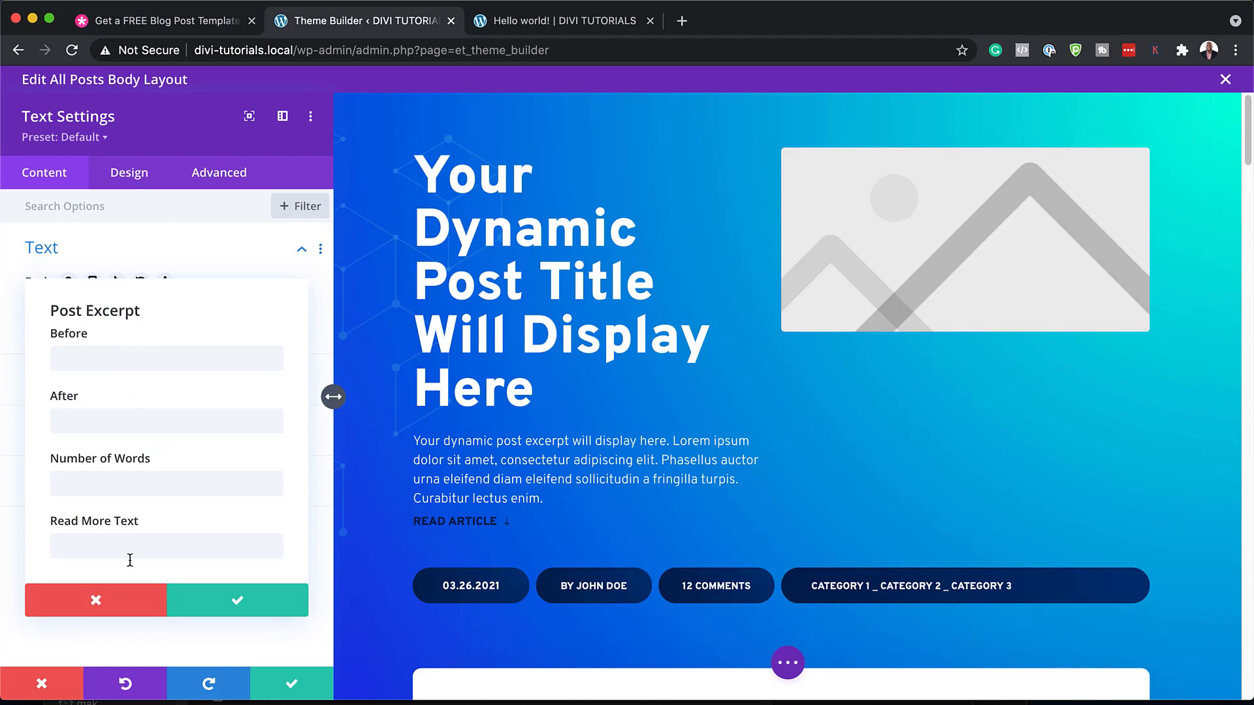
click(98, 604)
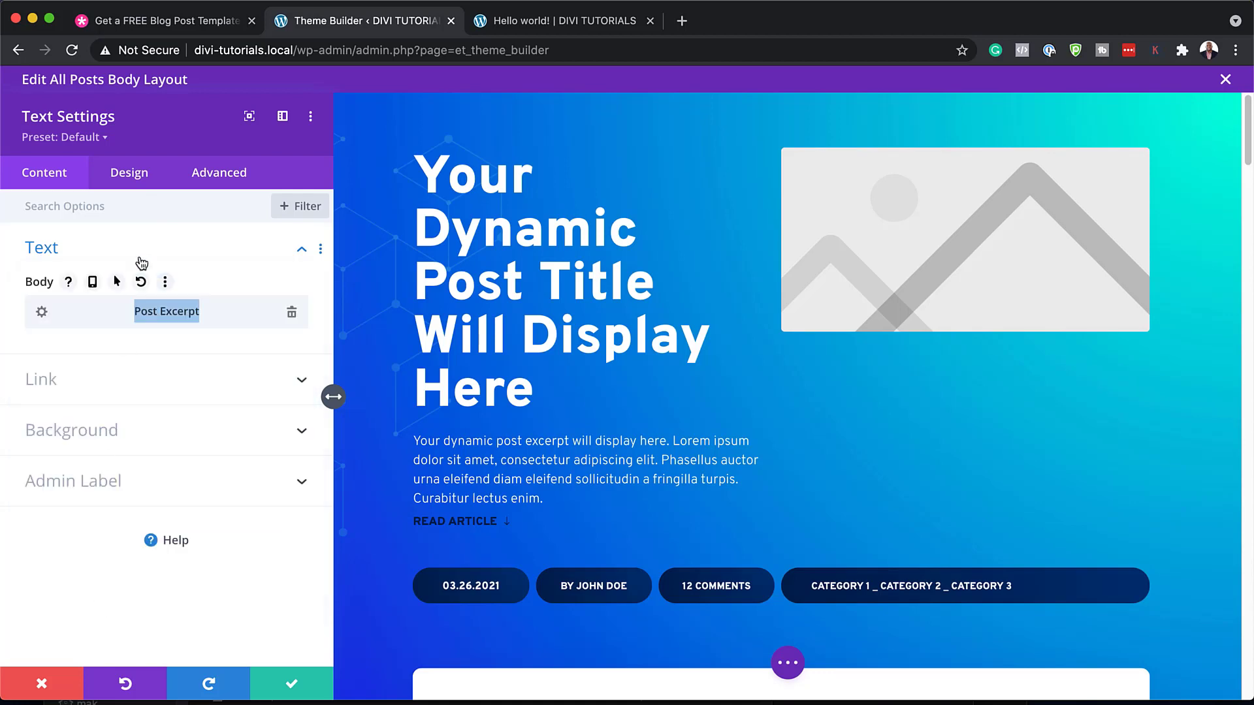
click(152, 182)
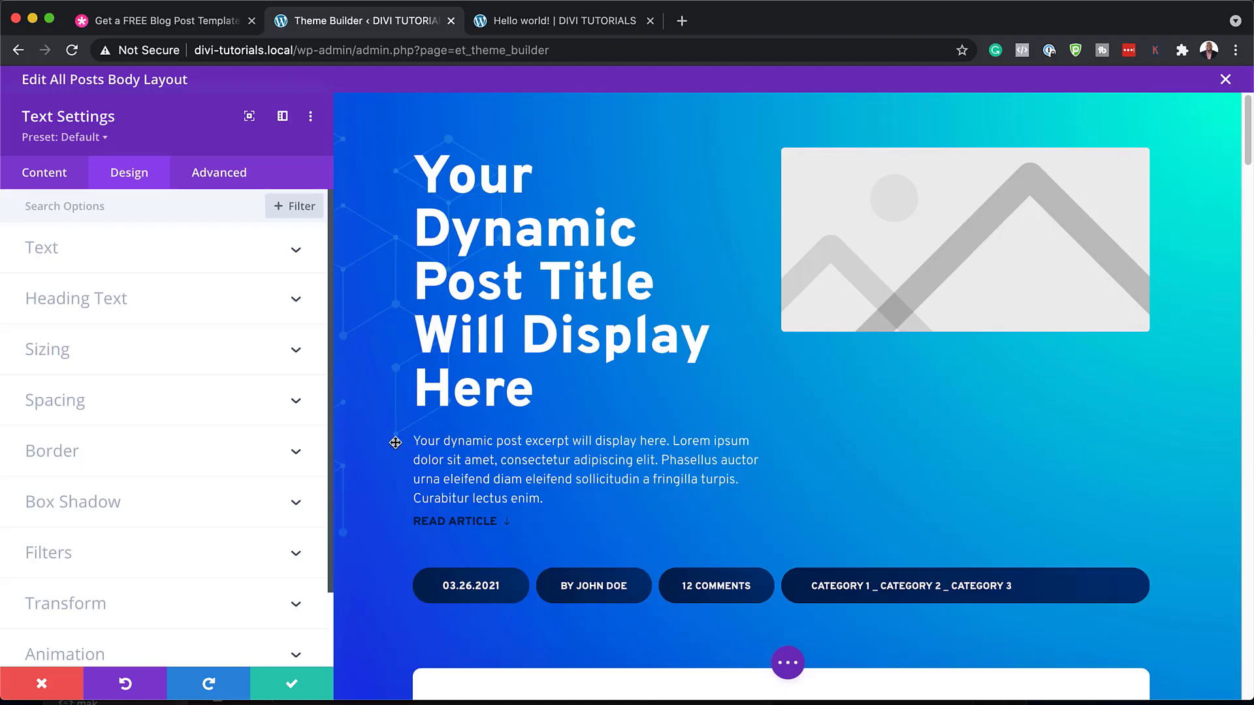
click(91, 259)
click(98, 364)
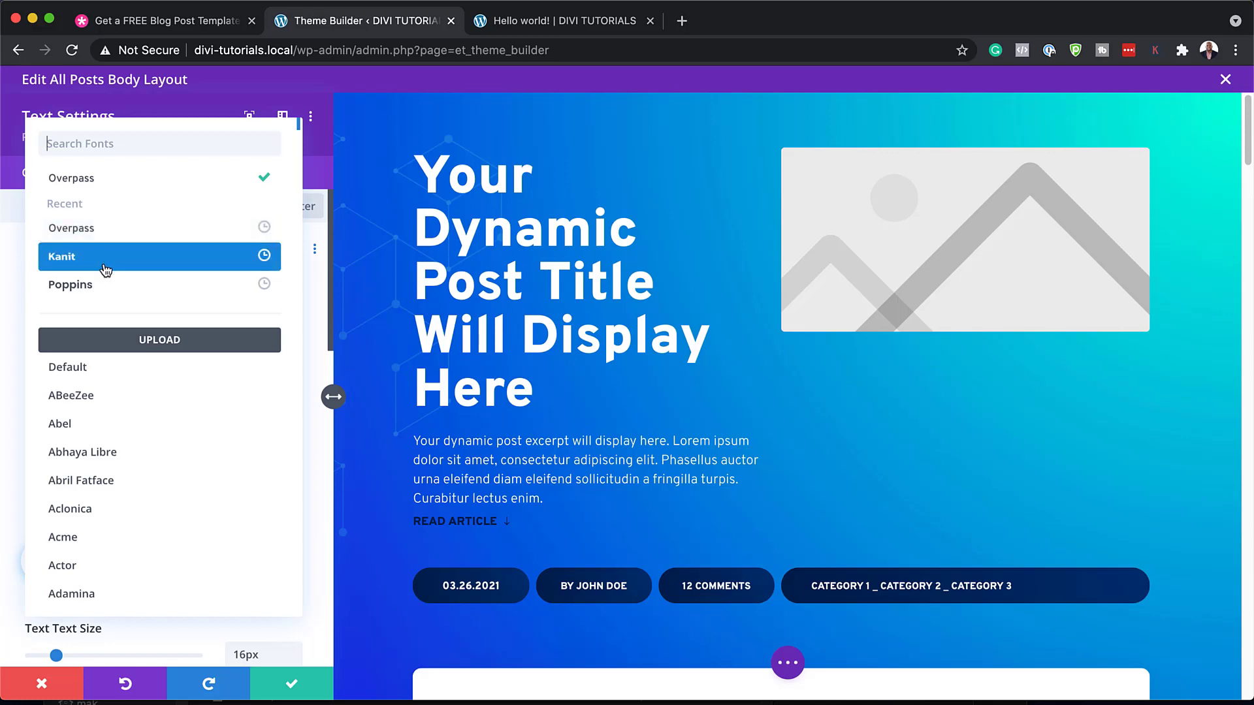
click(105, 284)
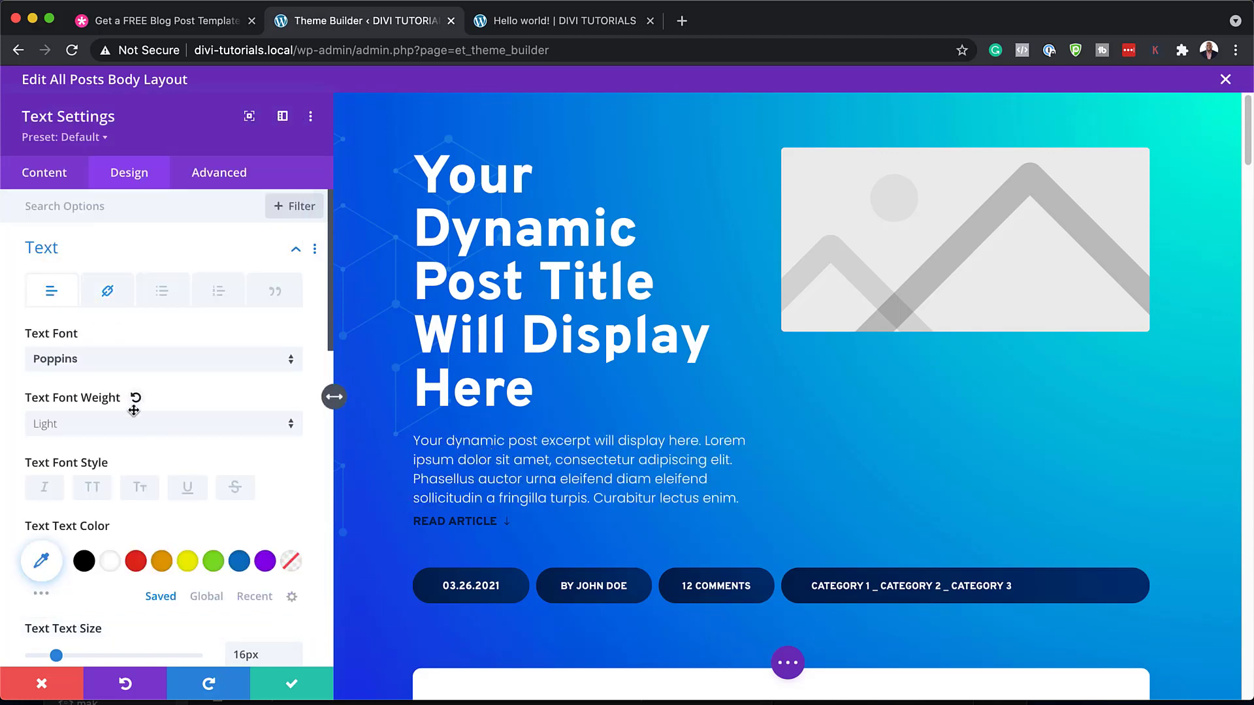
click(71, 424)
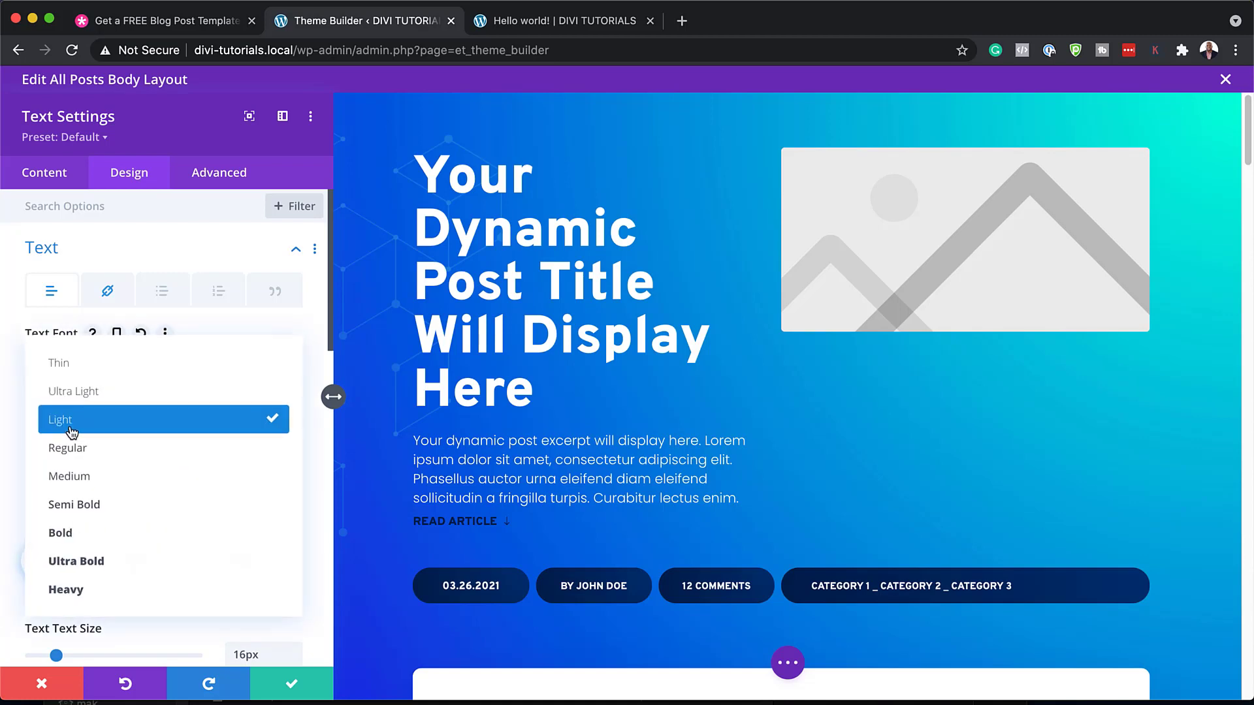
click(130, 504)
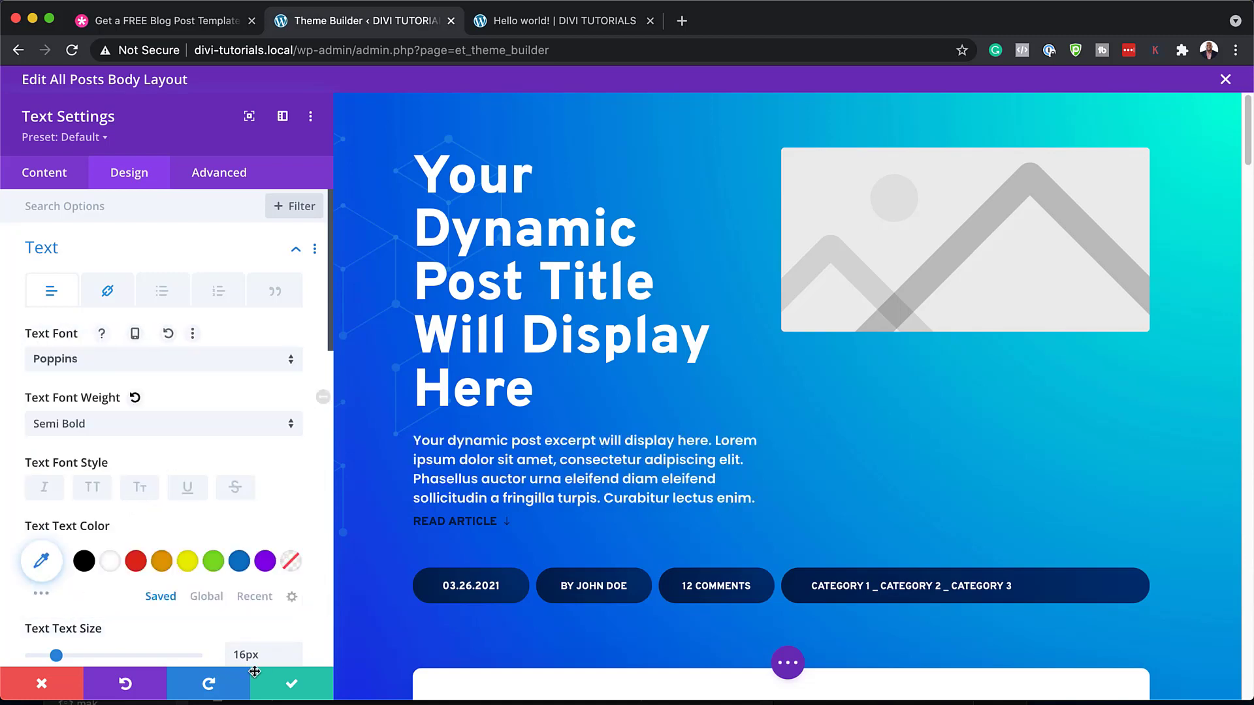
click(43, 684)
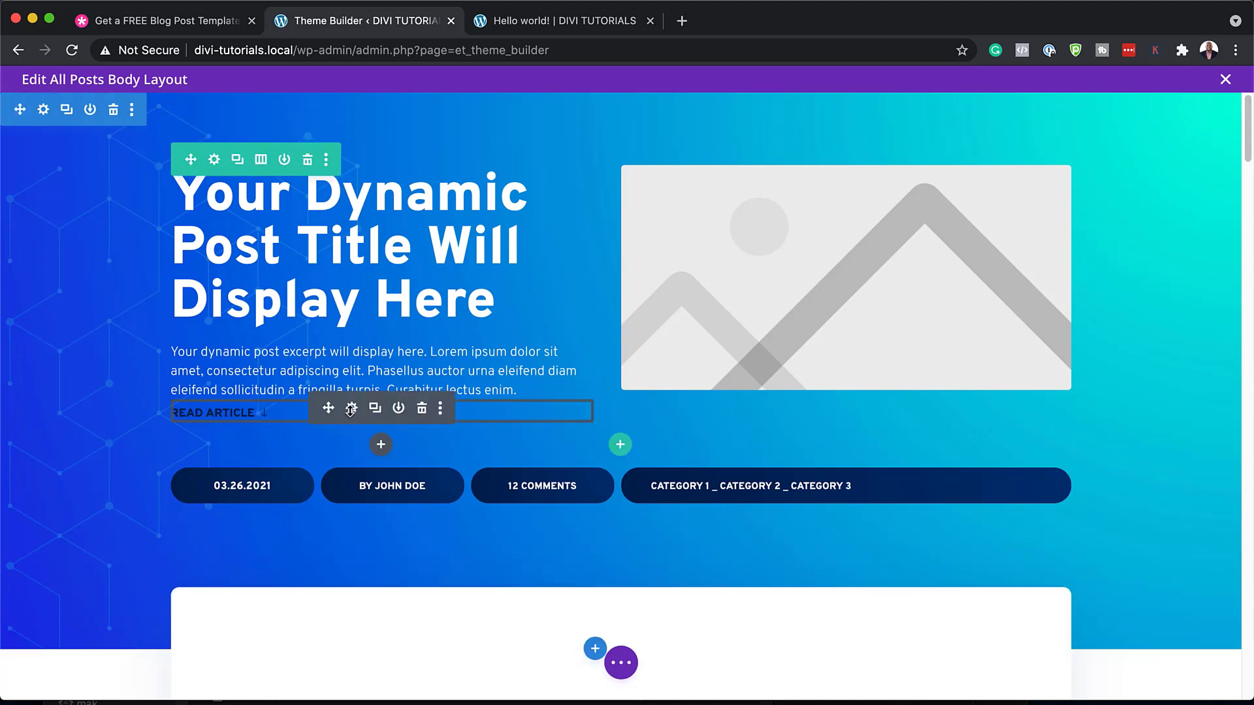
Open the Read Article button's settings and select its link address text
click(353, 410)
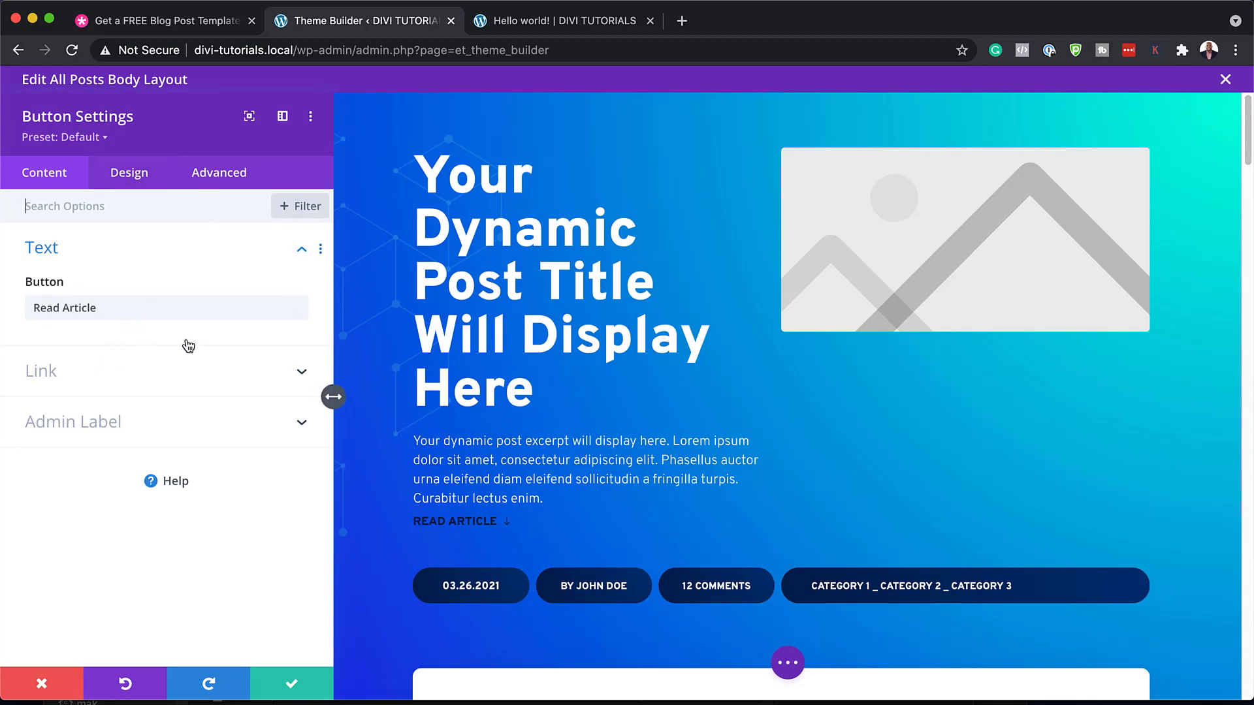
click(66, 379)
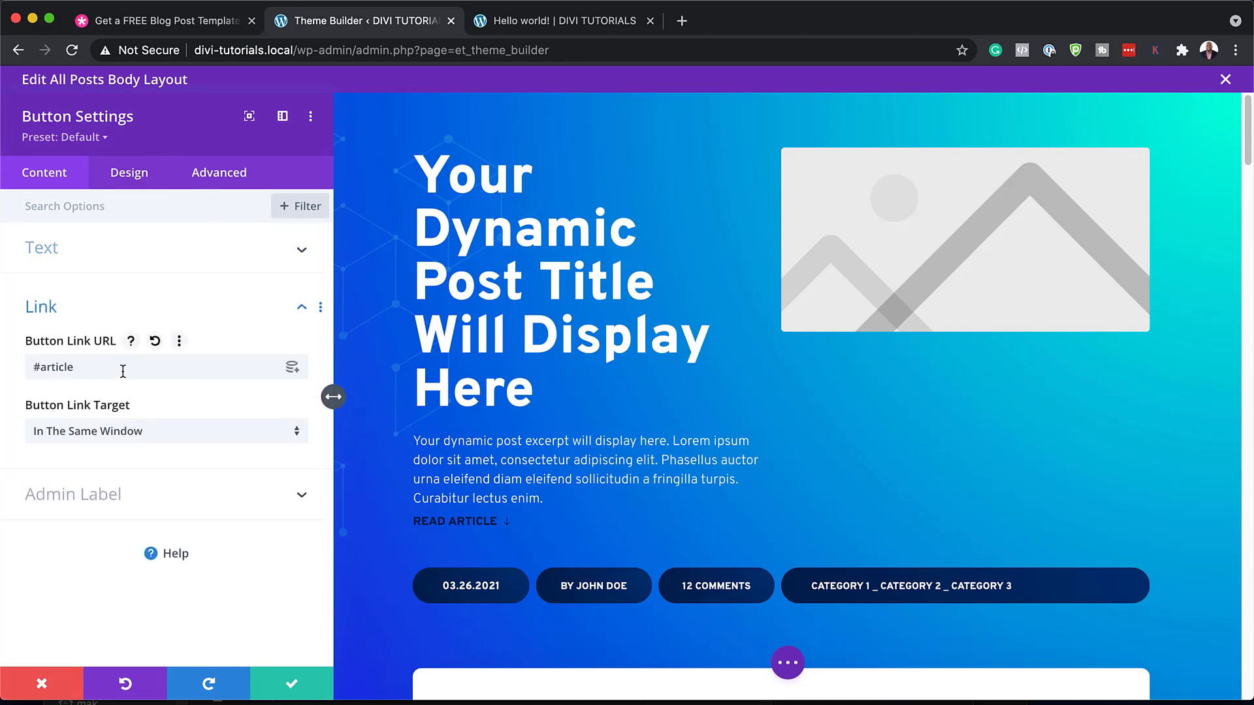
drag(99, 366, 20, 369)
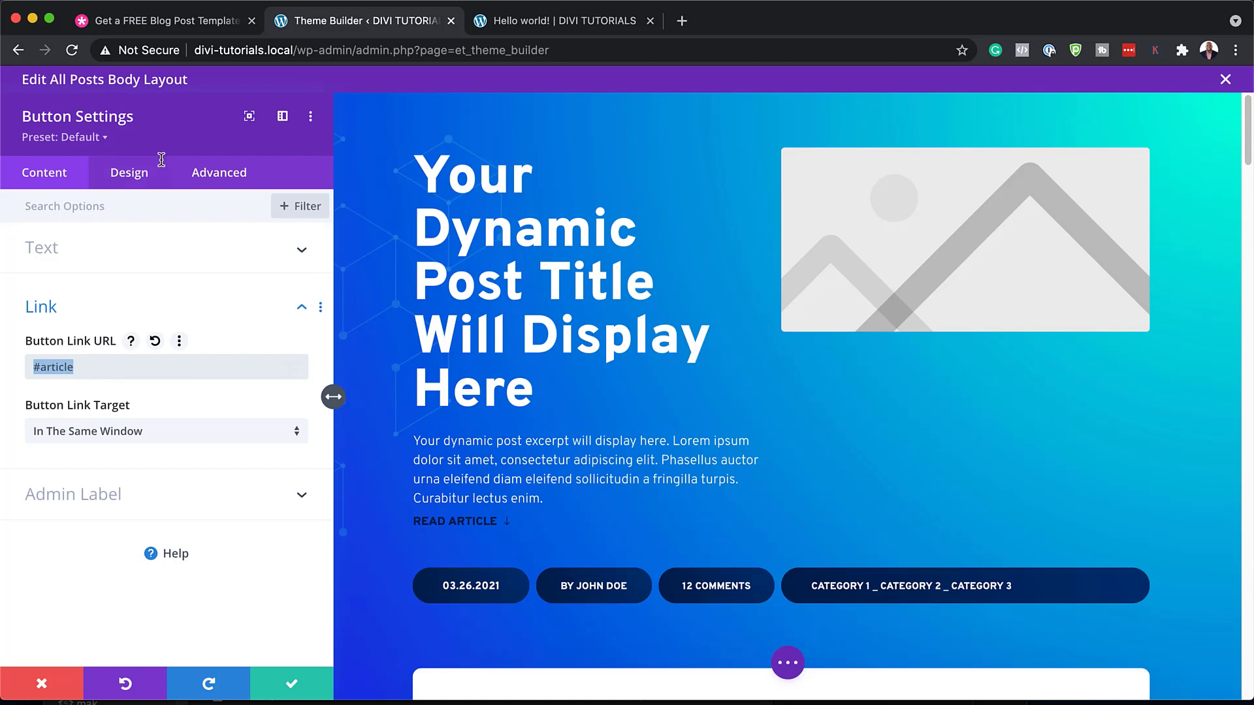
Set the button text colour to yellow #edf000 and save the button
click(134, 179)
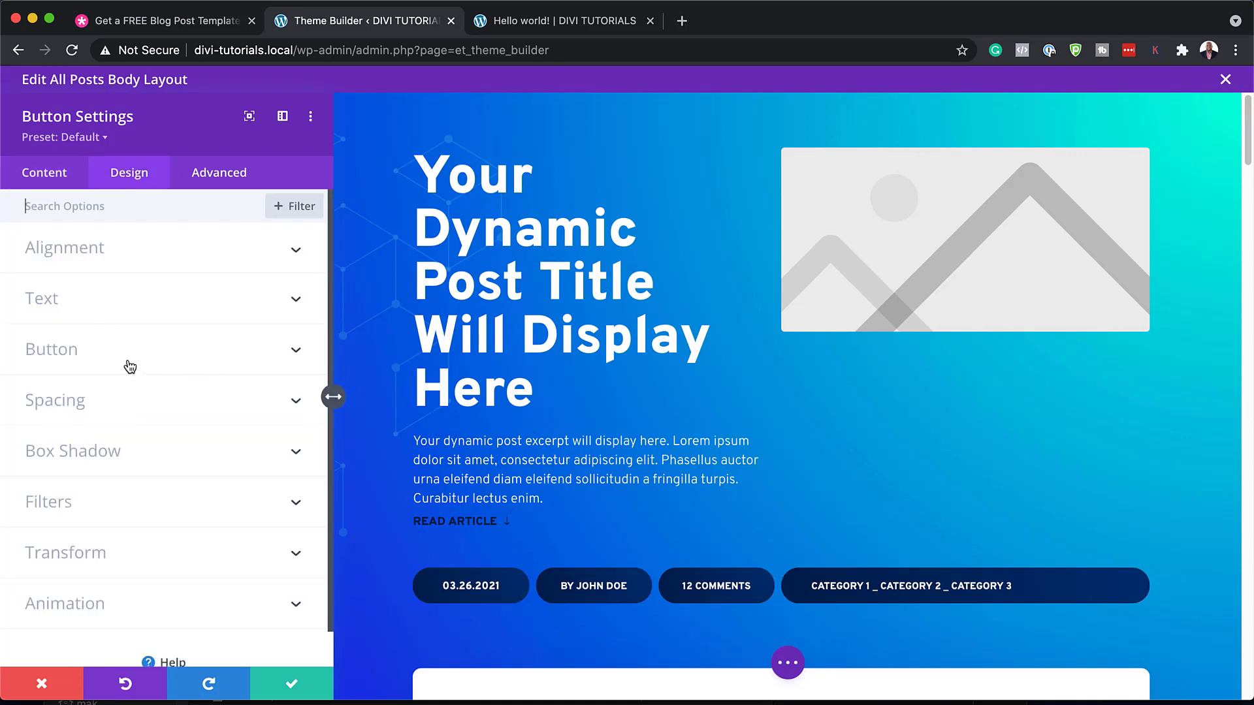
click(101, 353)
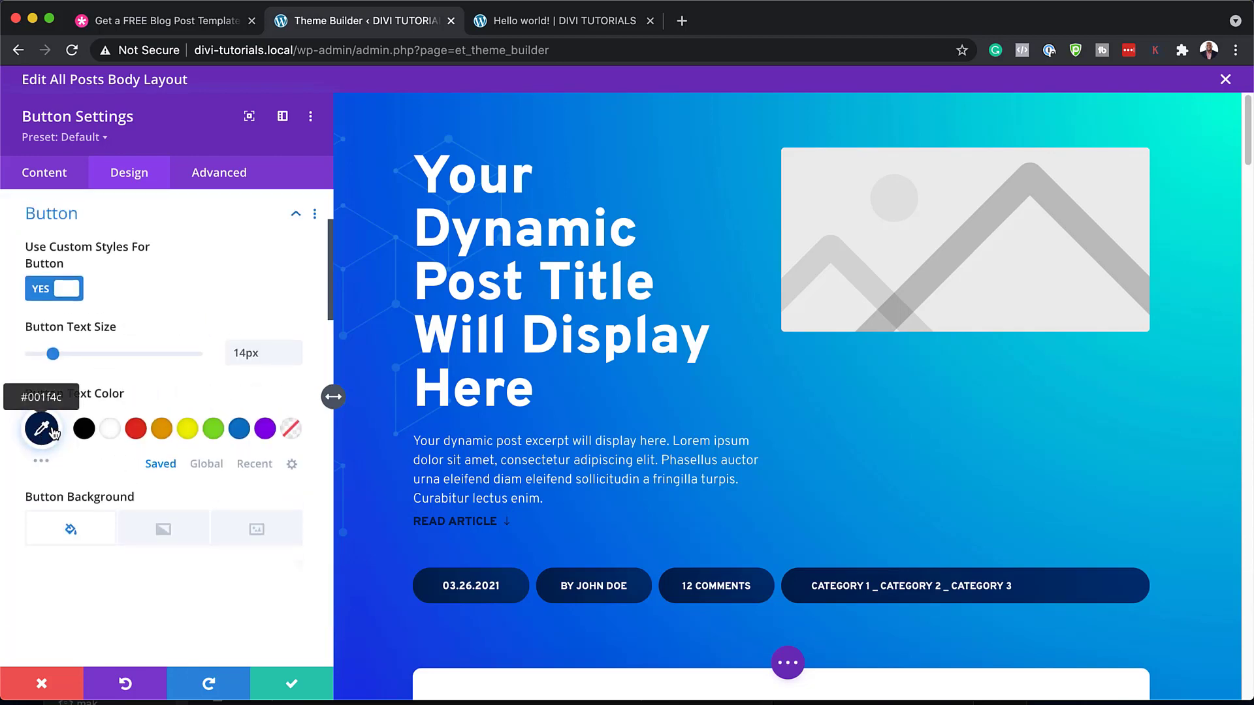
click(111, 431)
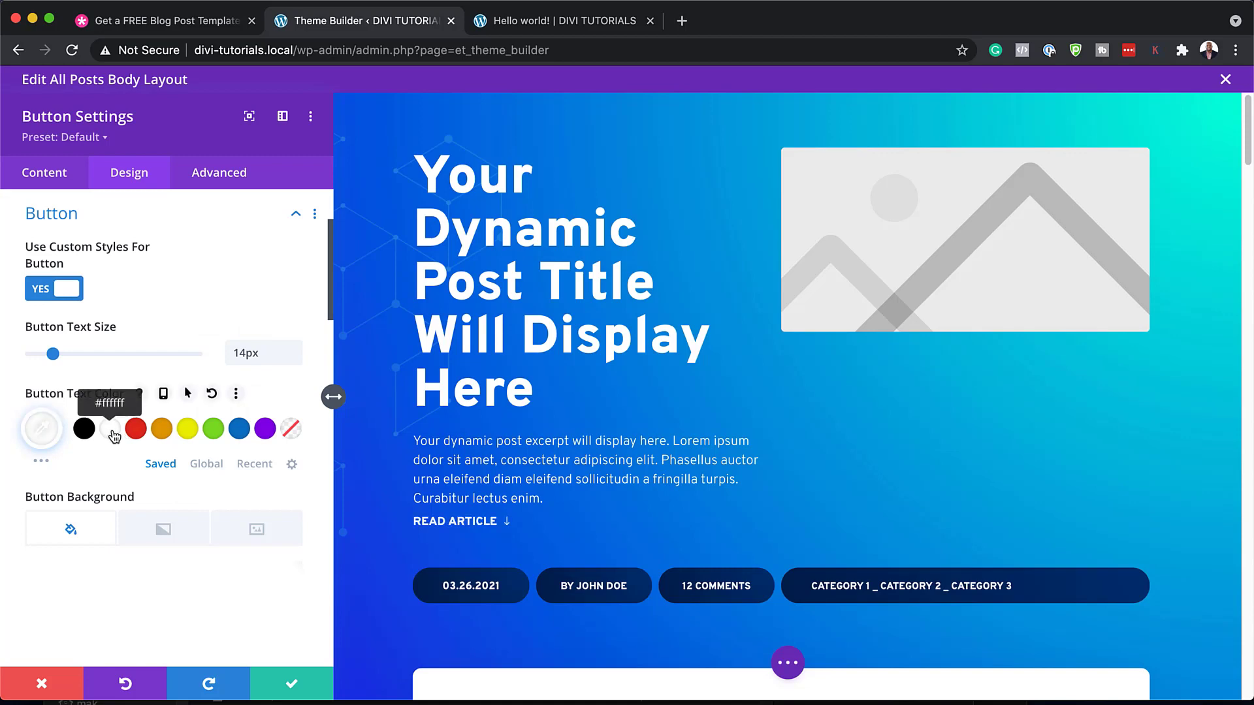
click(189, 431)
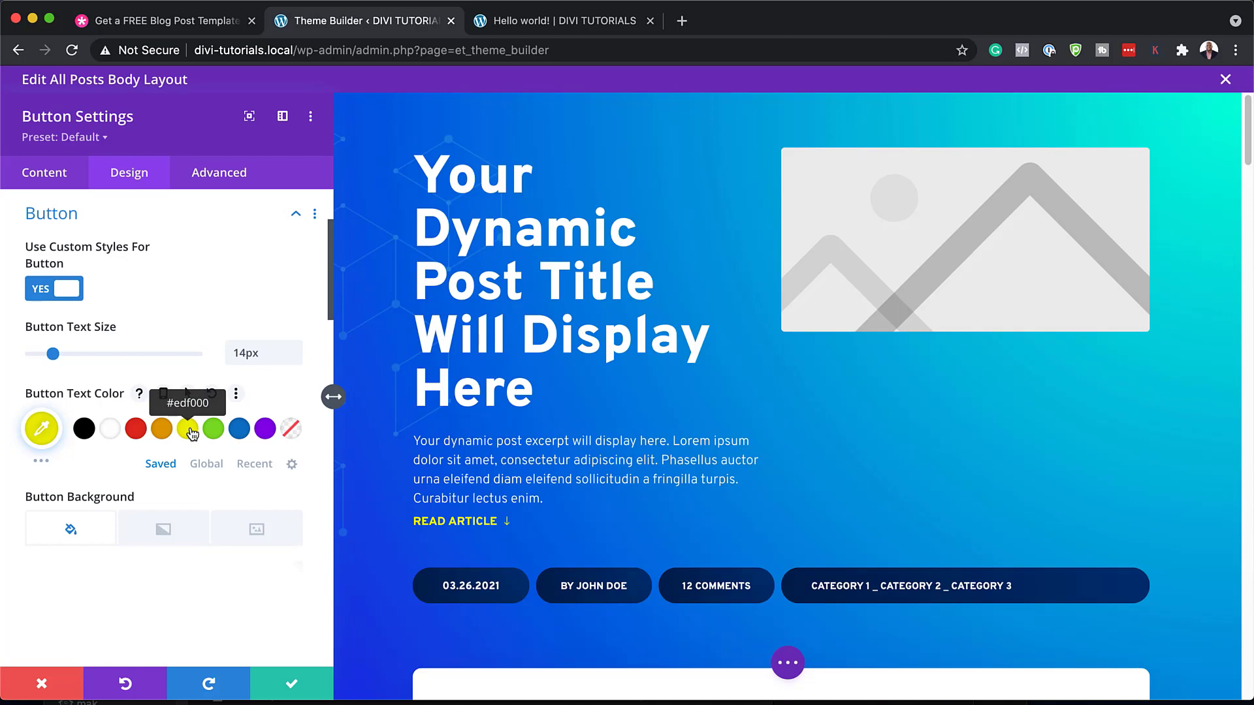
click(293, 686)
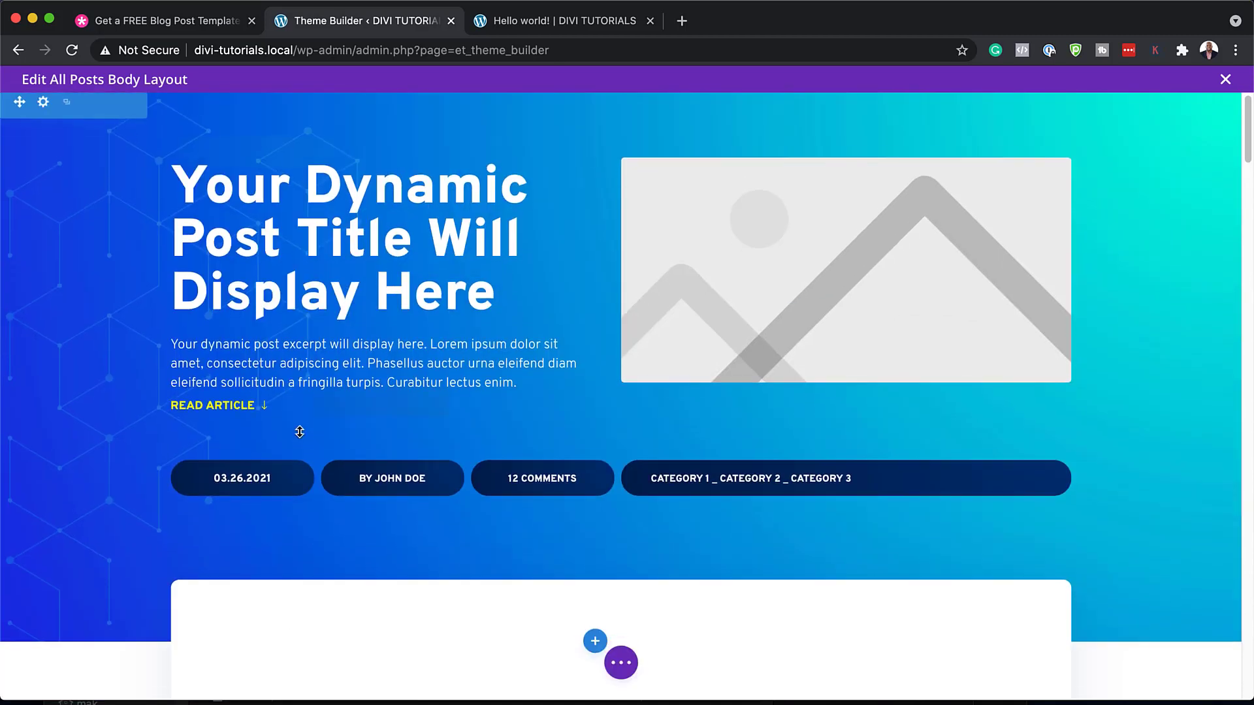
Change the publish date format to '6 Aug, 1999 (j M, Y)' so it reads 26 MAR, 2021
scroll(299, 432, down, 1)
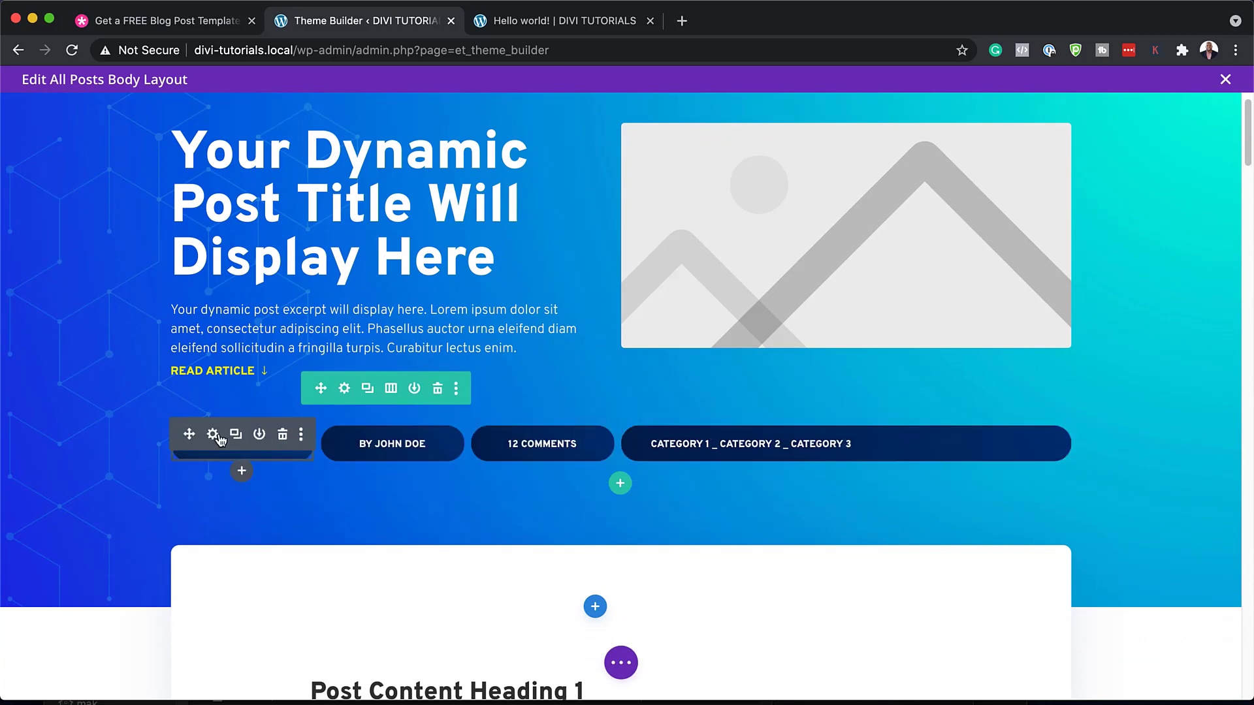
click(213, 435)
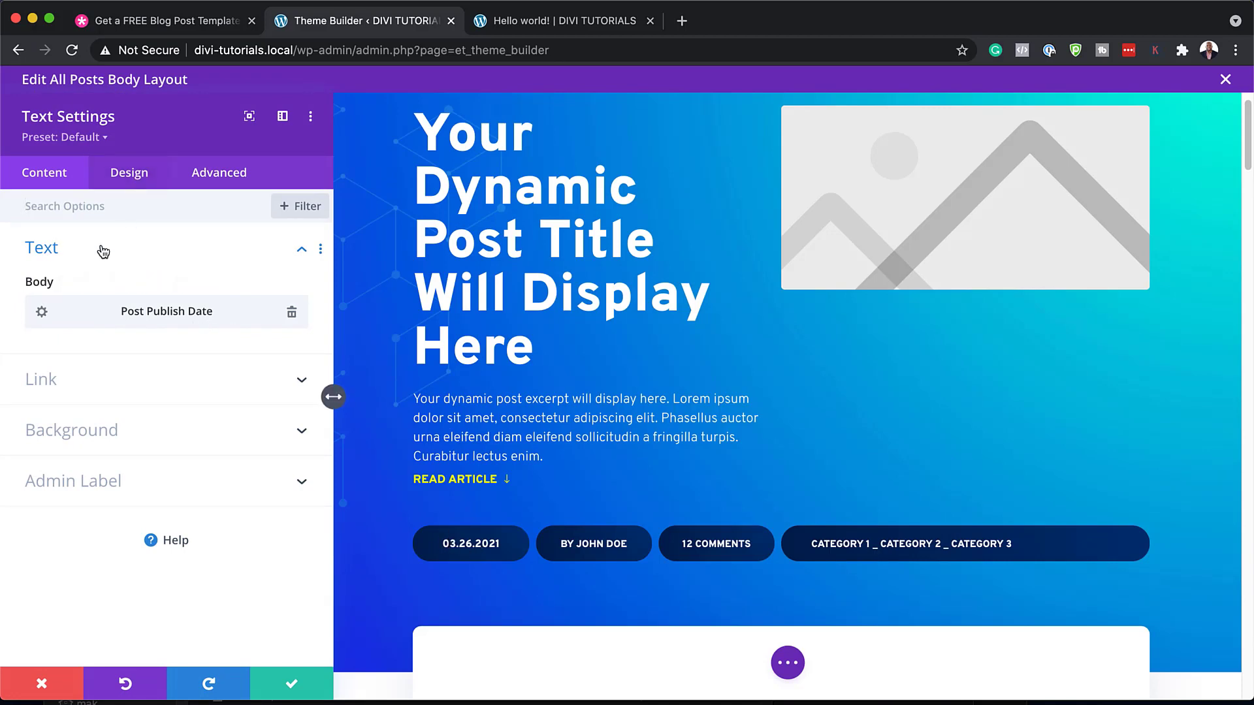
click(51, 308)
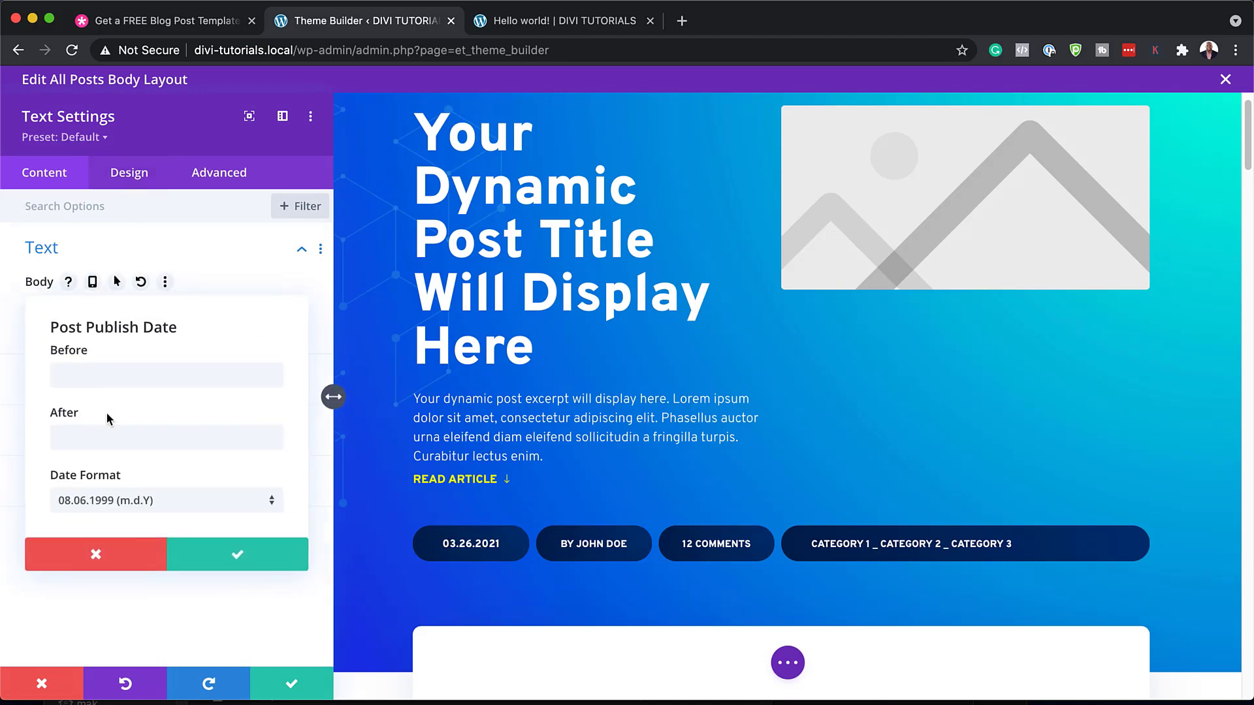
click(165, 508)
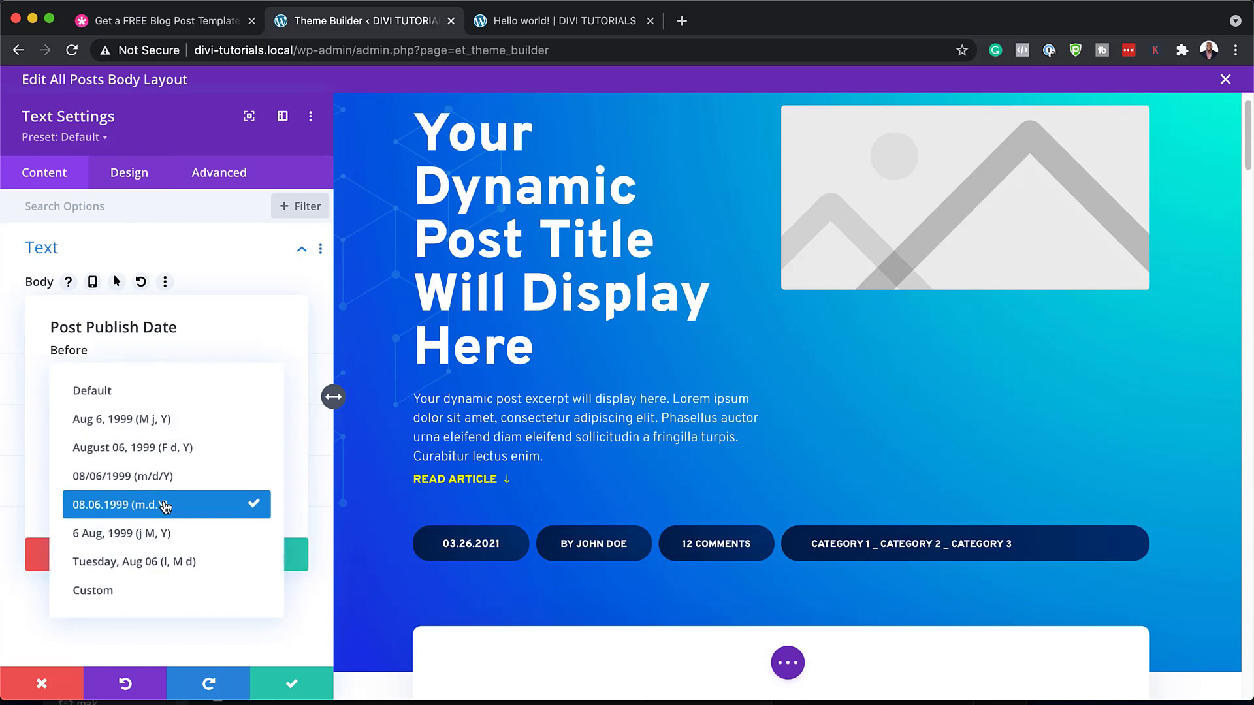
click(175, 563)
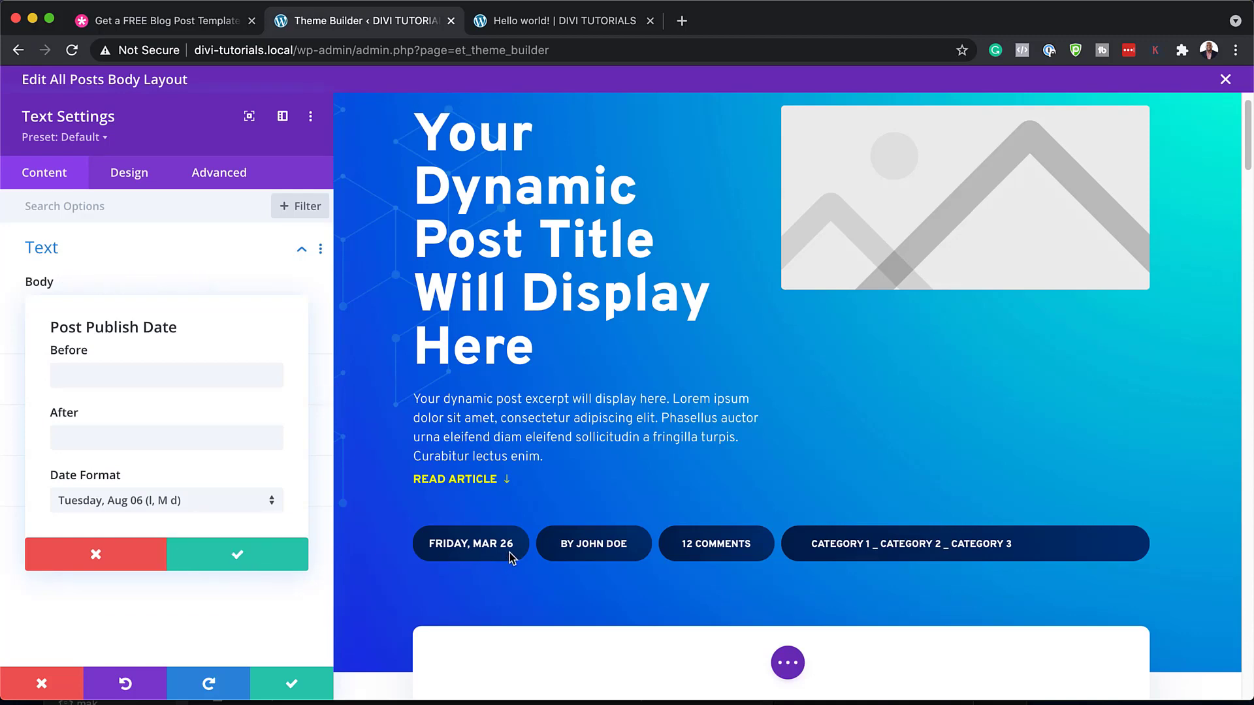
click(206, 506)
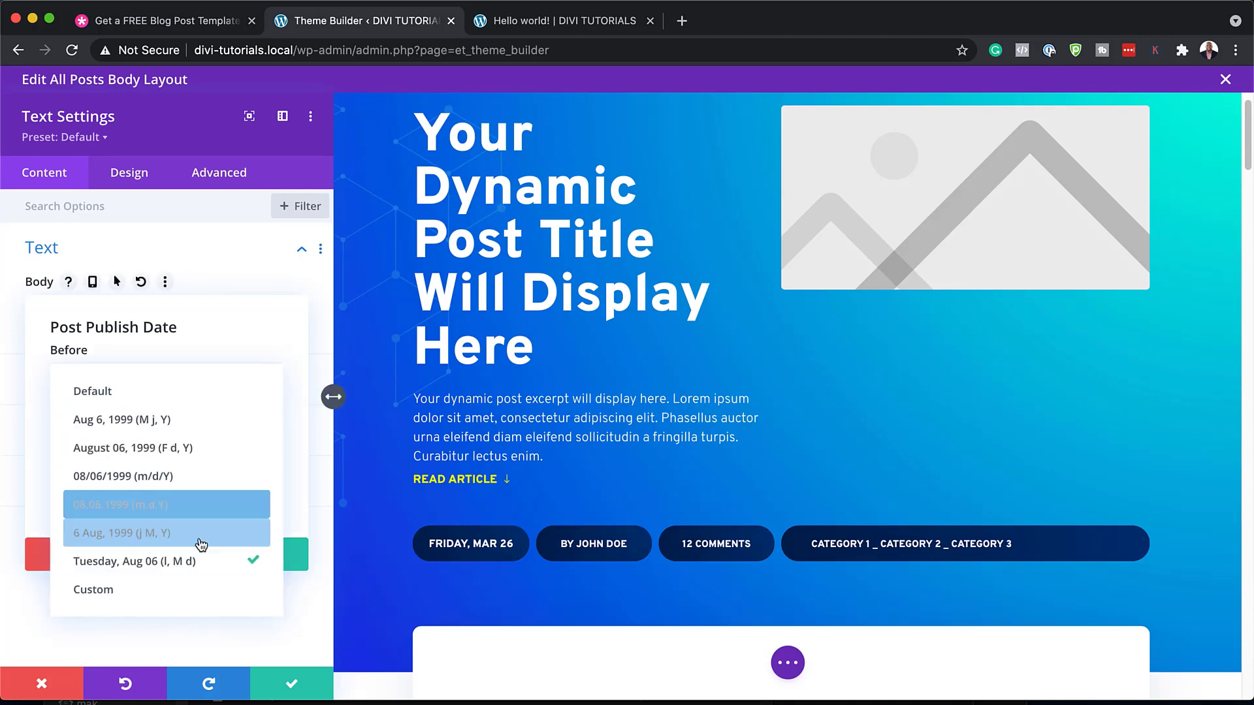
click(142, 534)
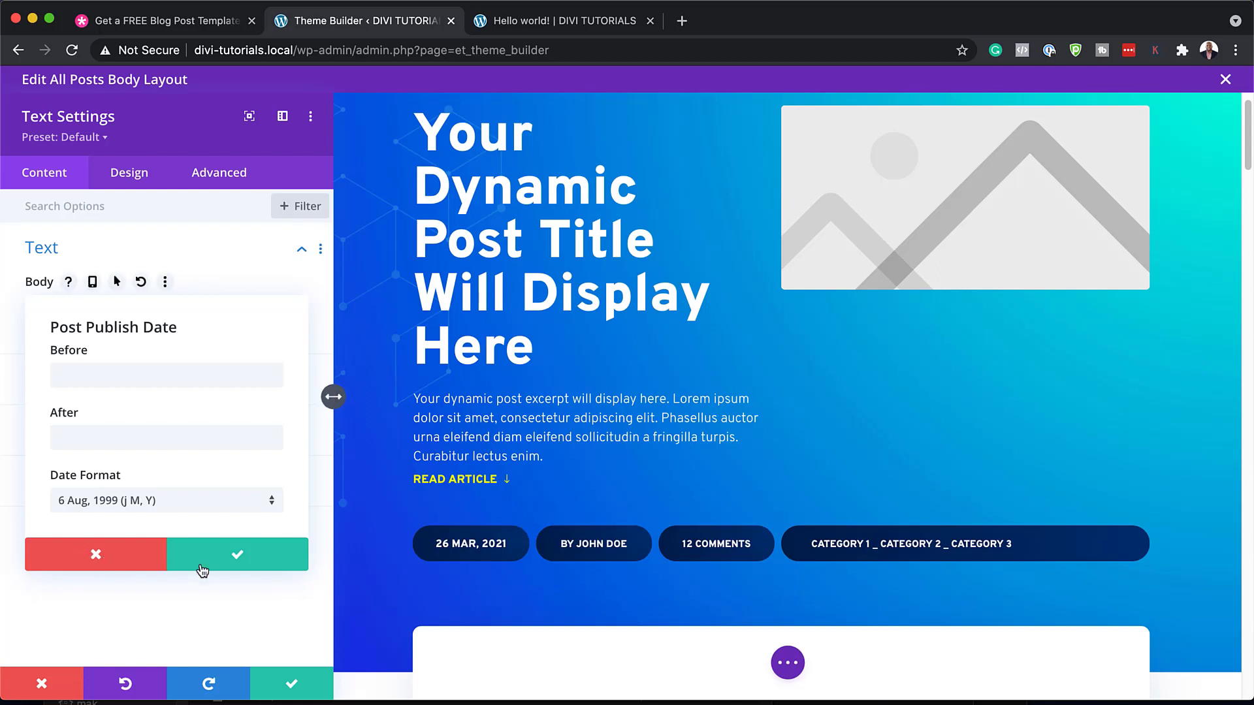
click(239, 557)
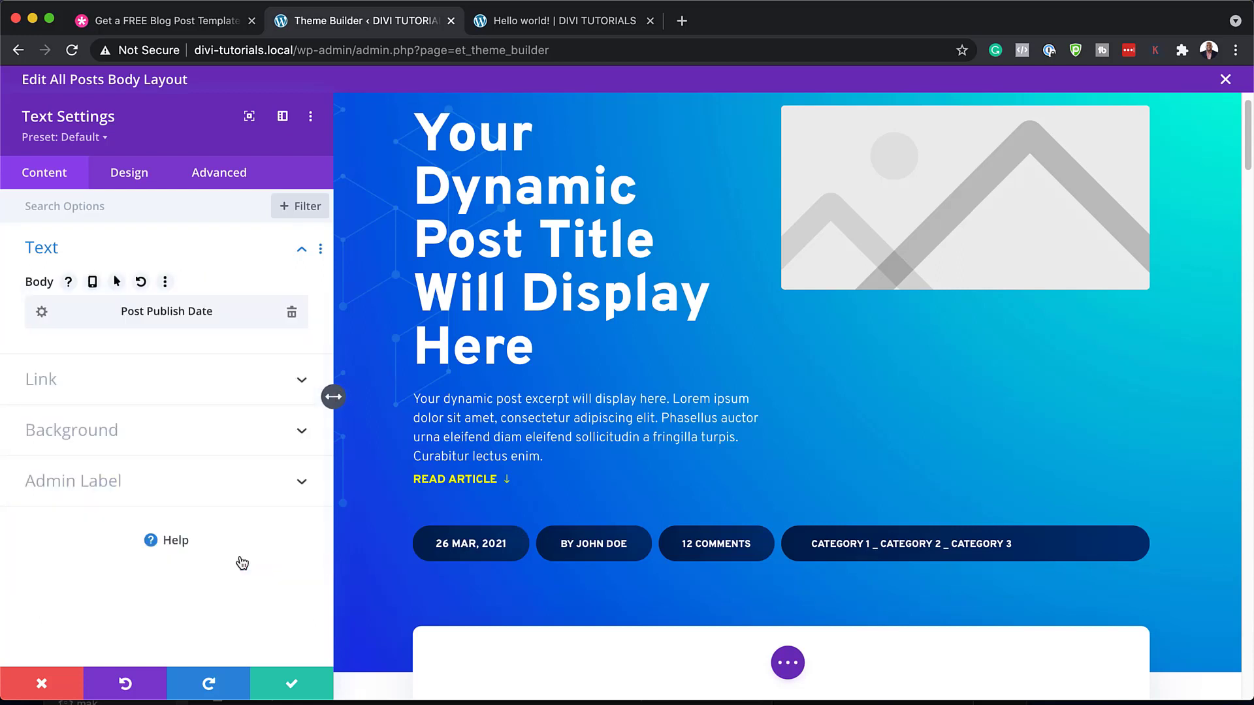
Make the 26 MAR, 2021 date text white instead of yellow, then save the date module
click(140, 174)
click(116, 254)
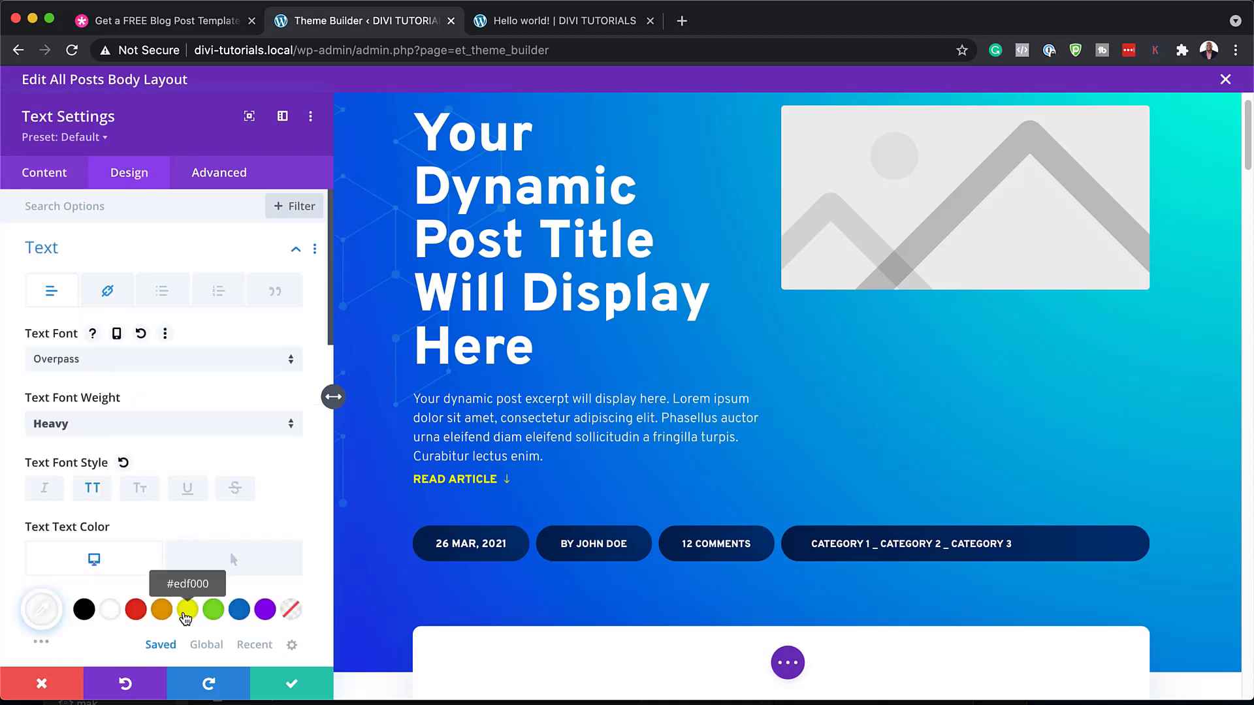
click(186, 611)
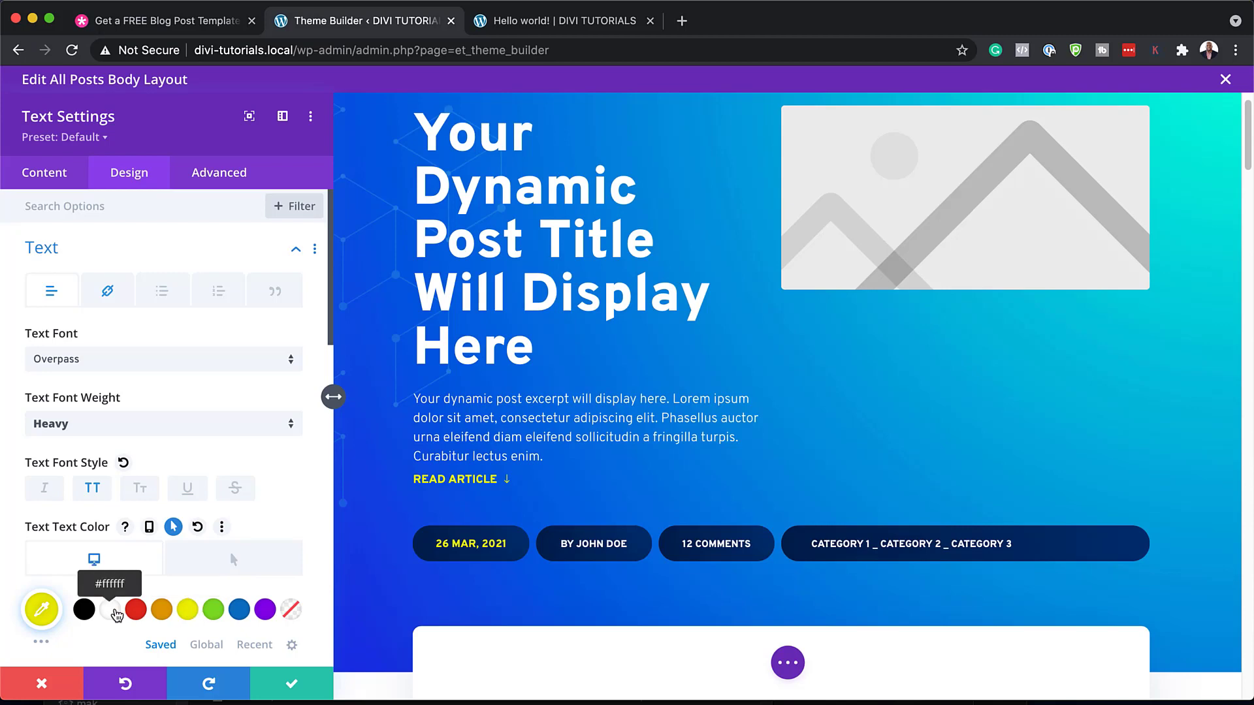
click(111, 609)
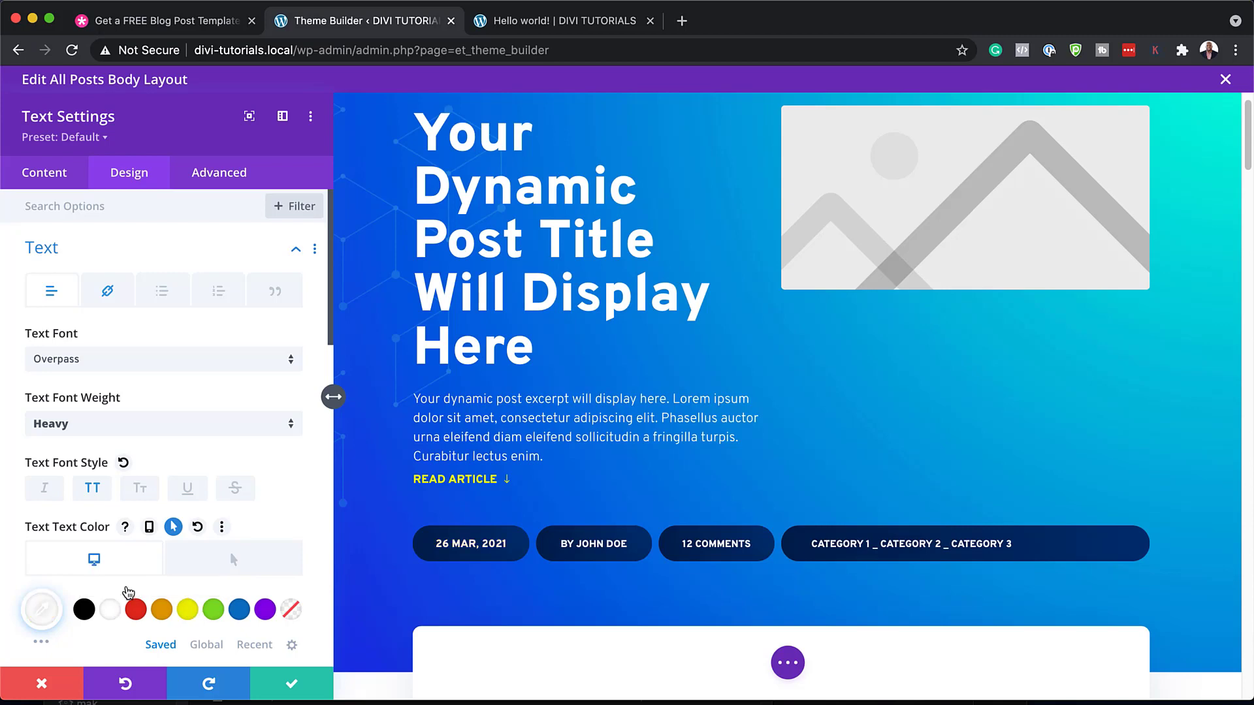
scroll(205, 624, down, 4)
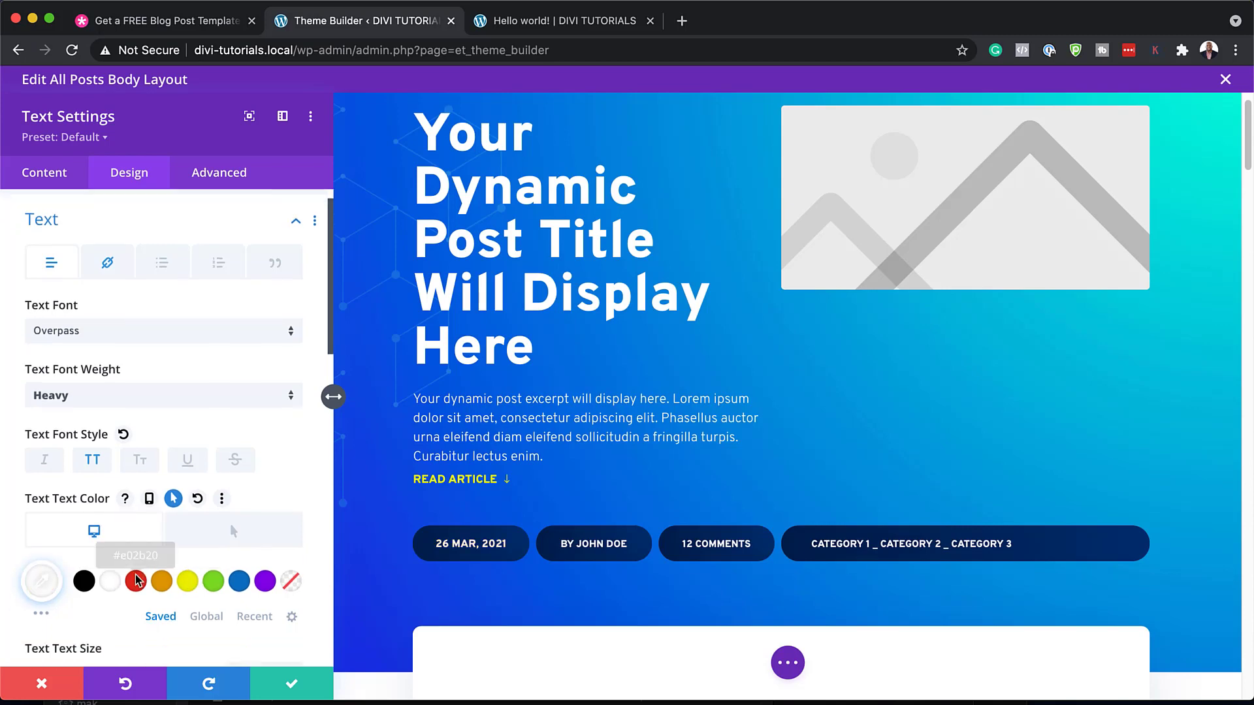
click(292, 686)
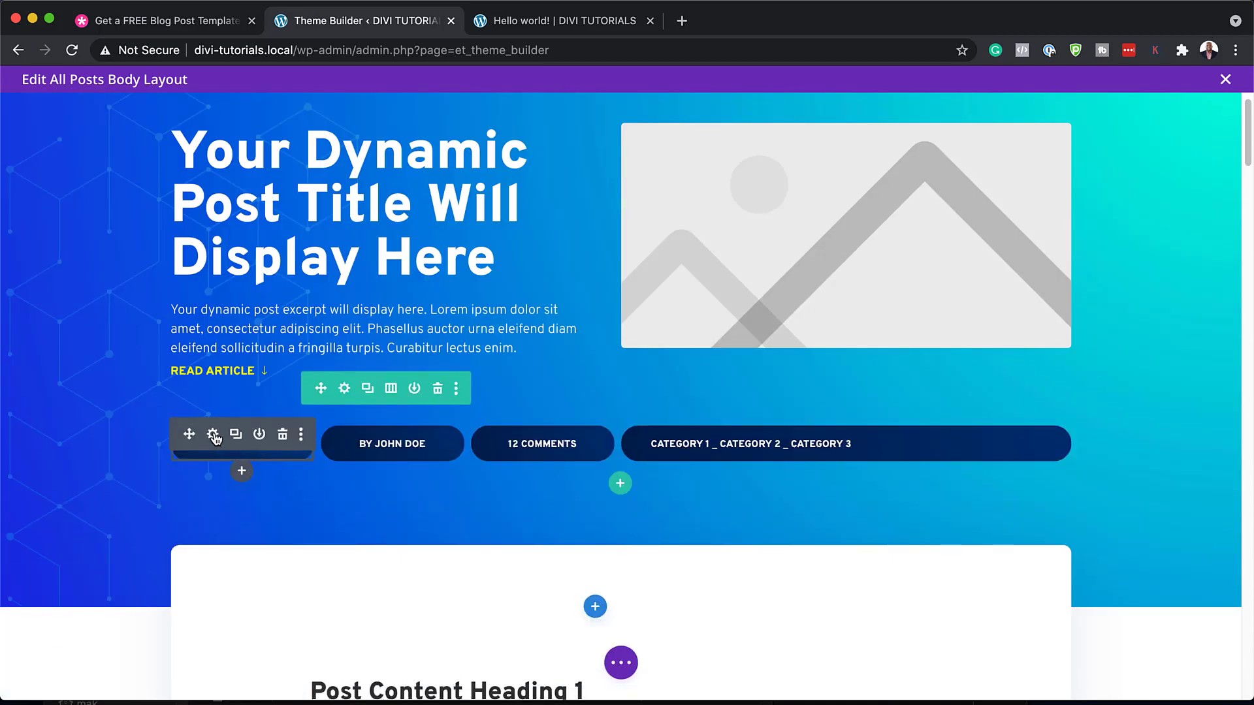
Change the post content row's rounded corners from 10px to 4px and save the row
scroll(489, 583, down, 5)
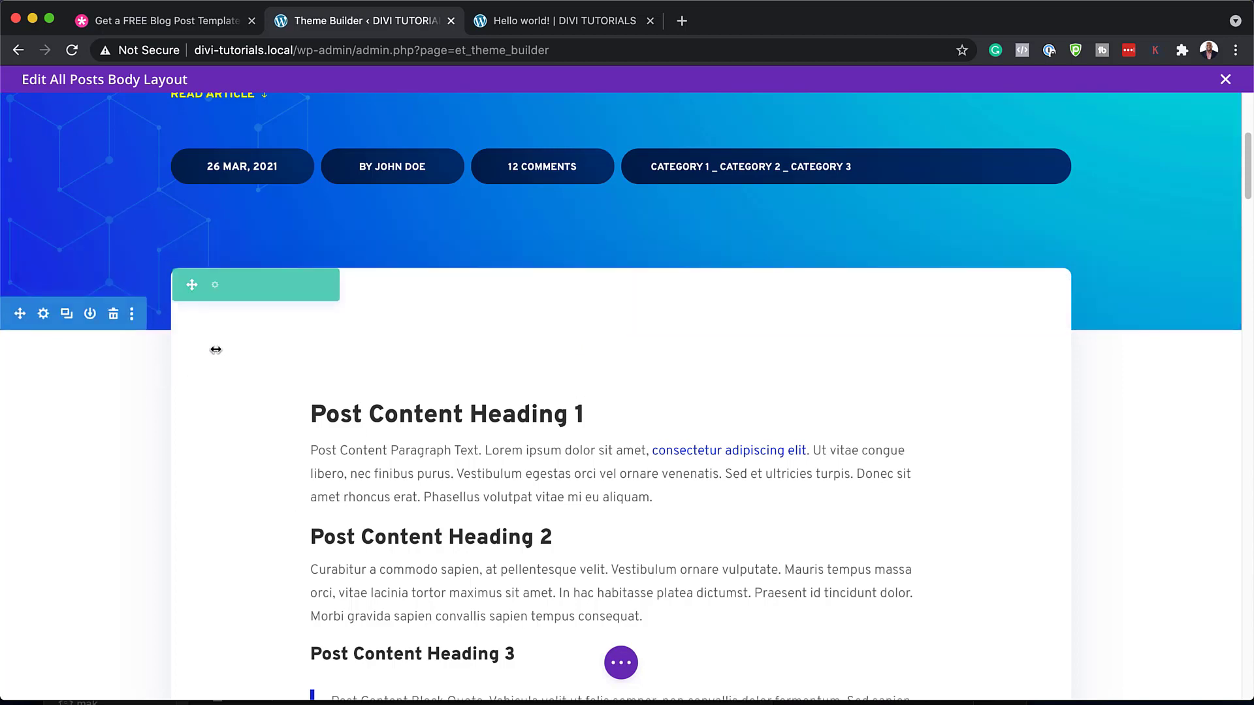
click(214, 285)
click(146, 181)
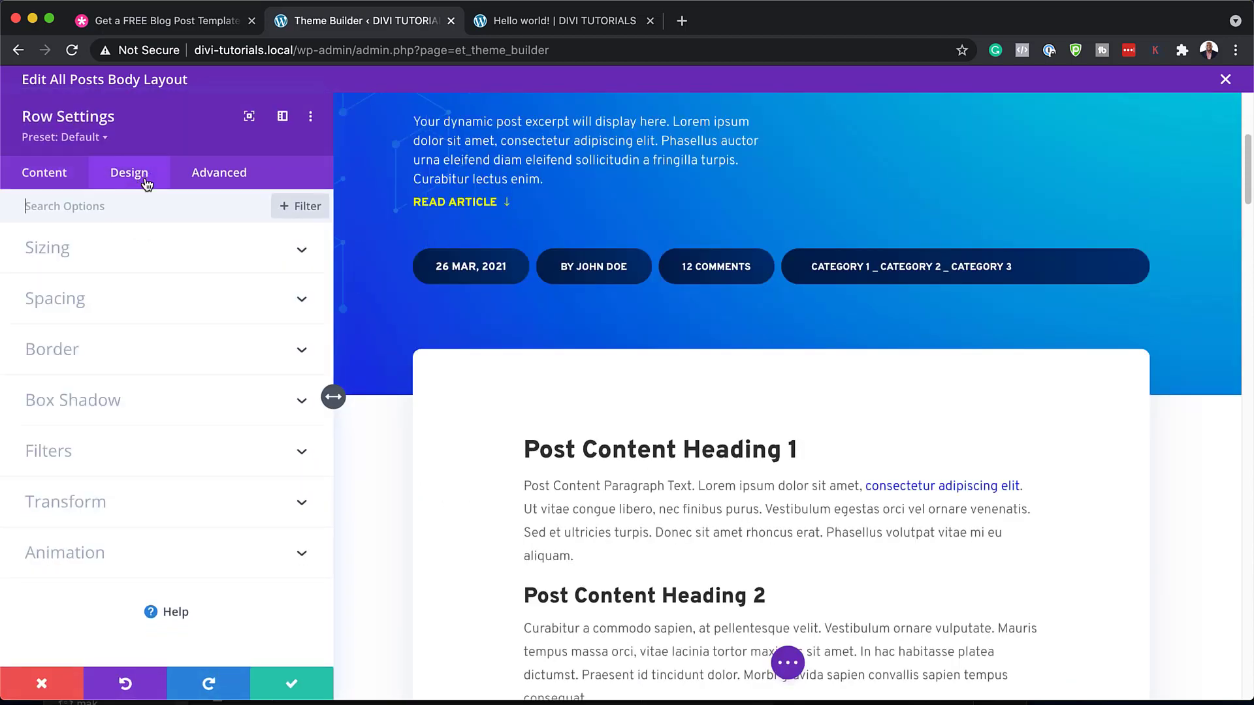
click(87, 363)
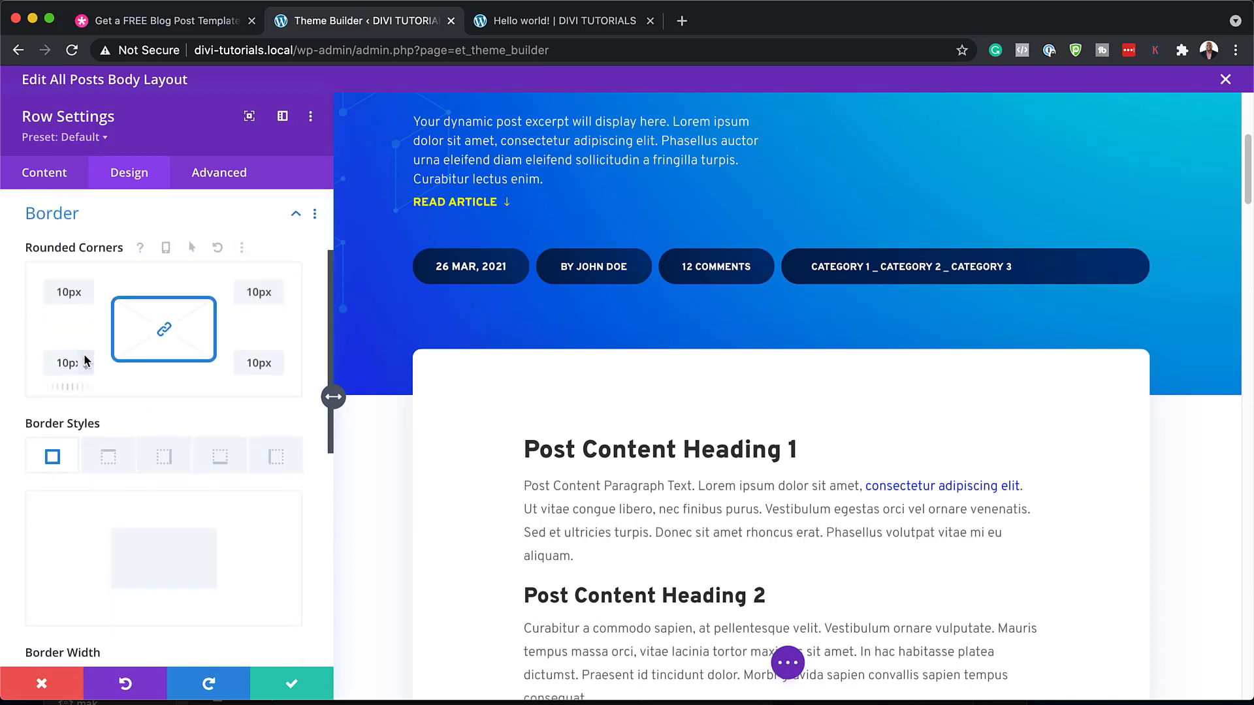
drag(259, 388, 255, 388)
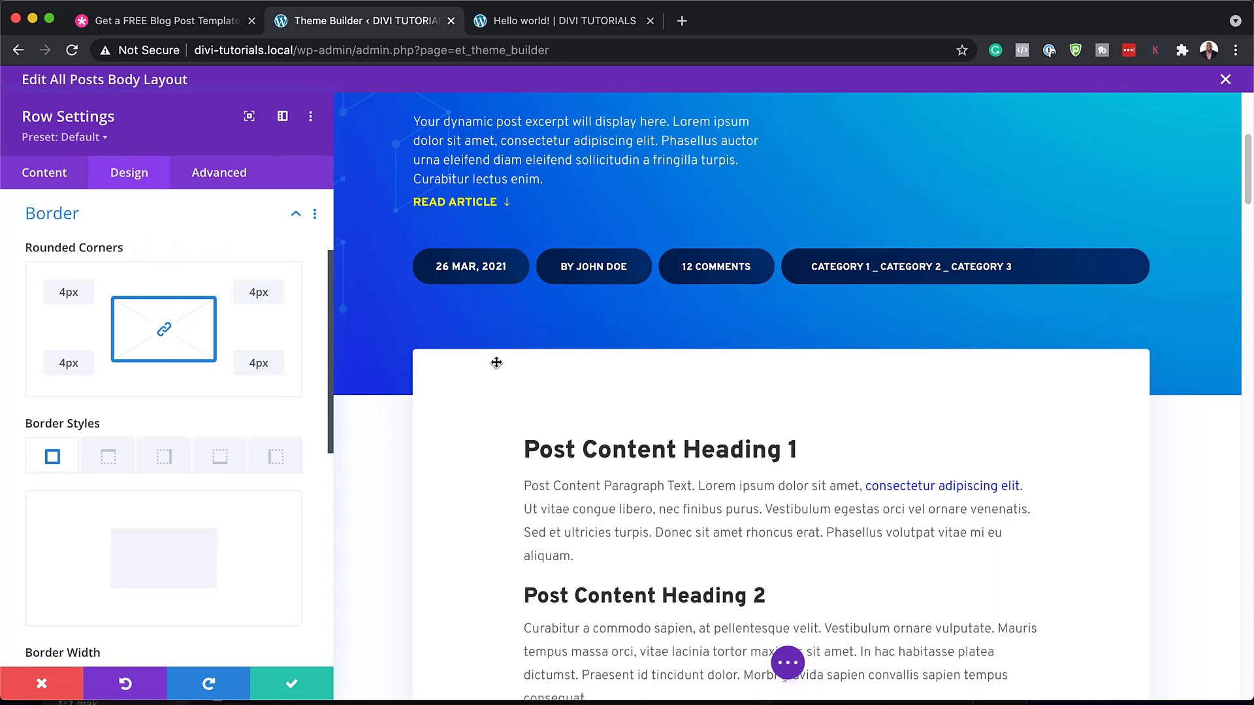
click(293, 684)
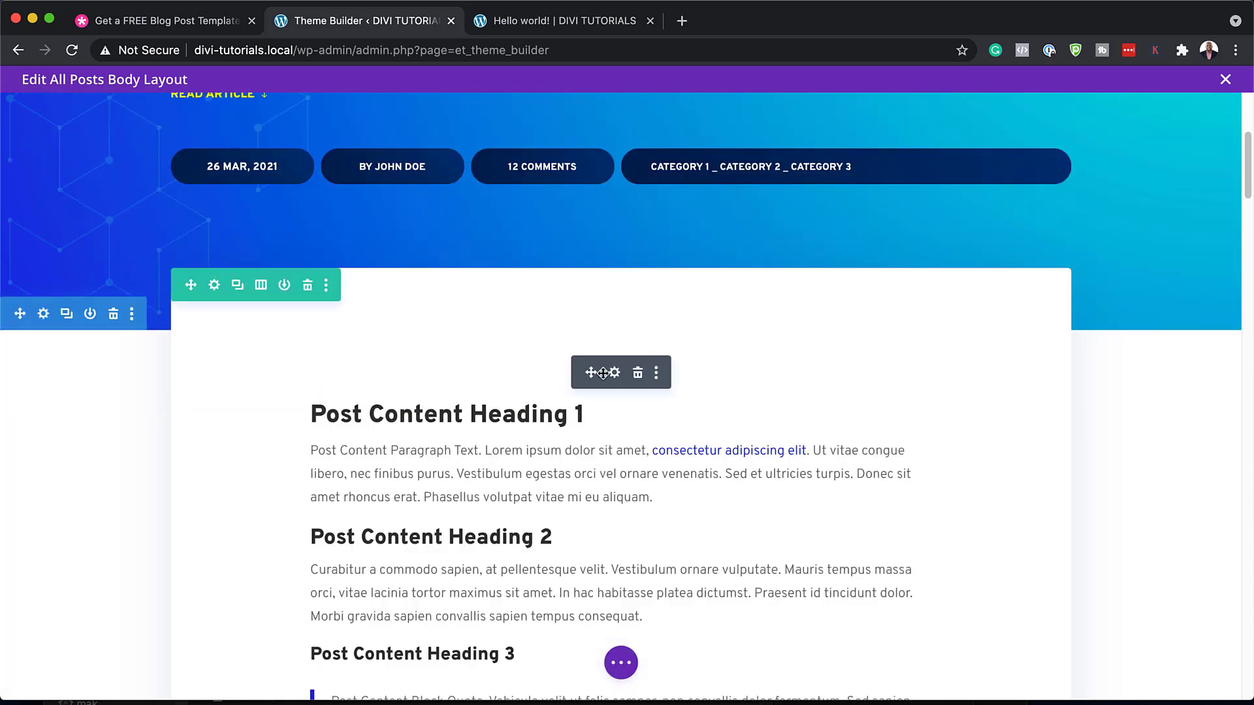
Try orange and red for the post content headings, then set them back to black
click(614, 372)
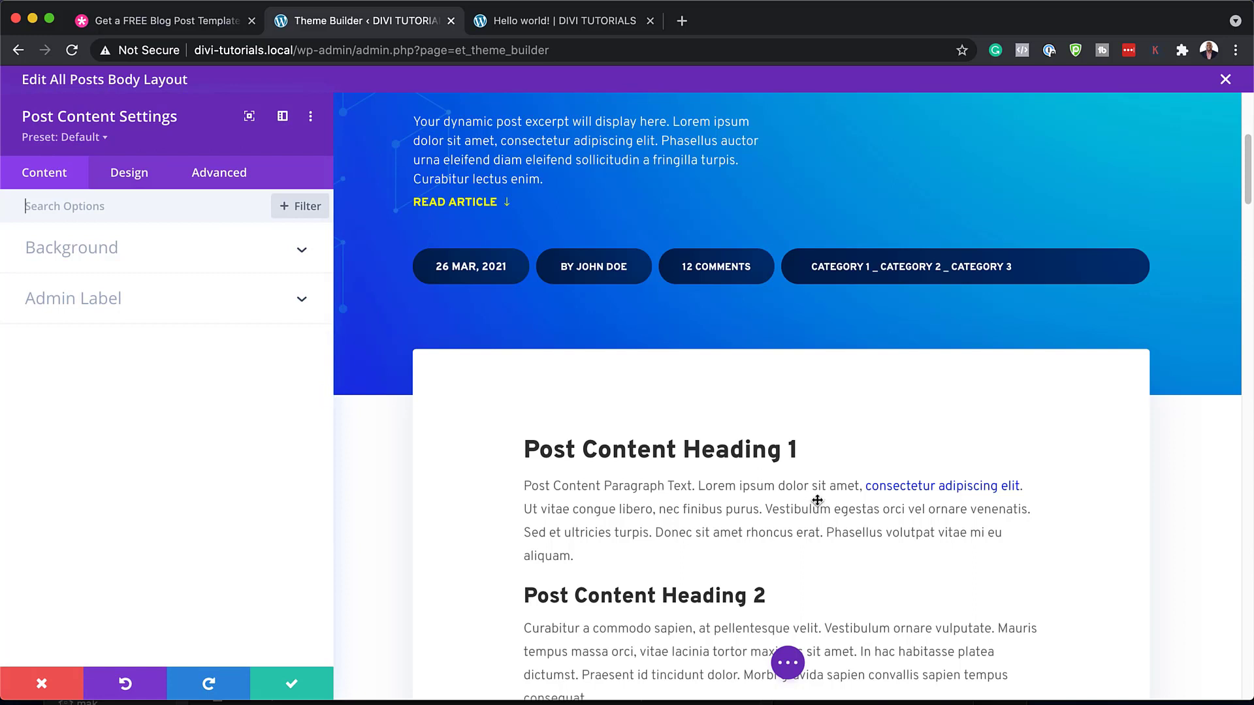
click(524, 433)
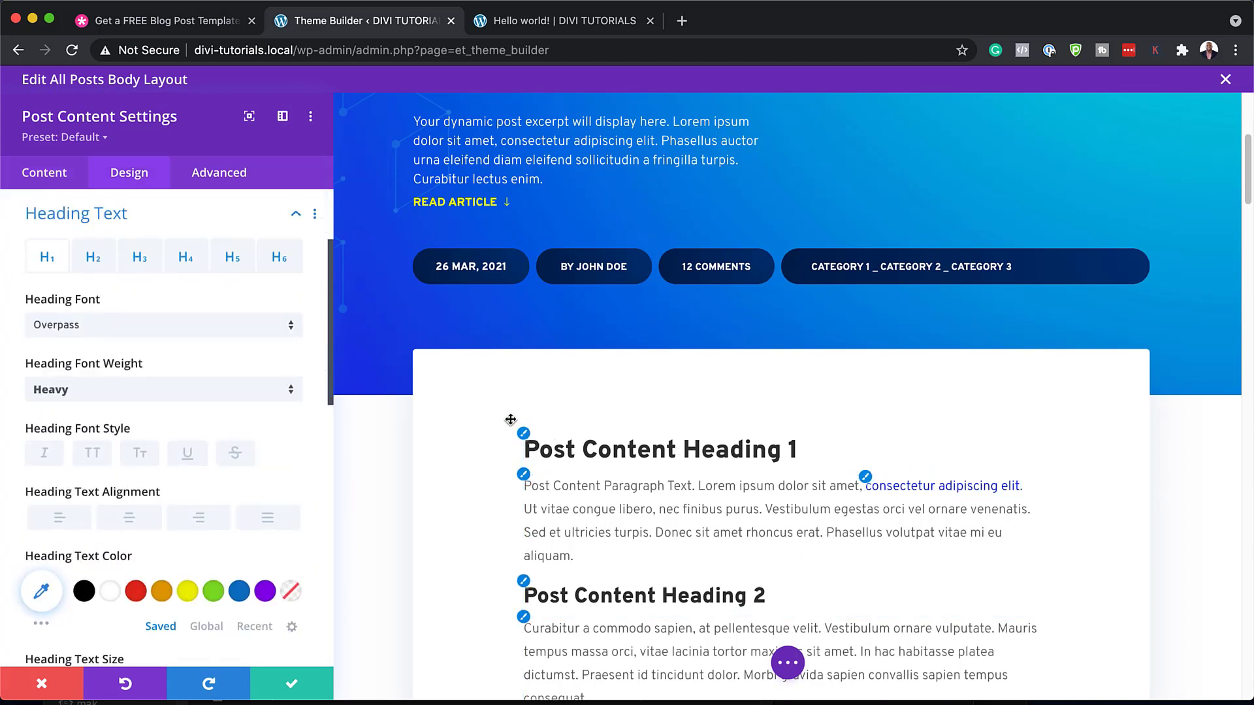
click(161, 591)
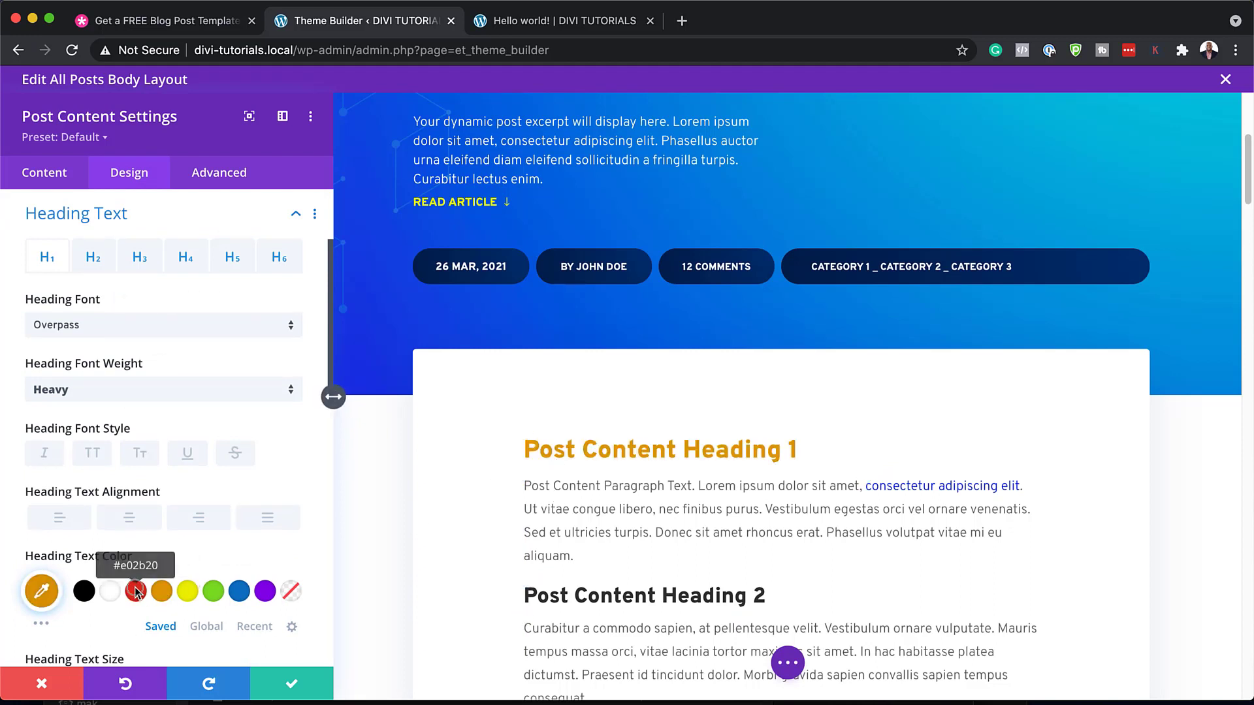
click(133, 593)
click(84, 591)
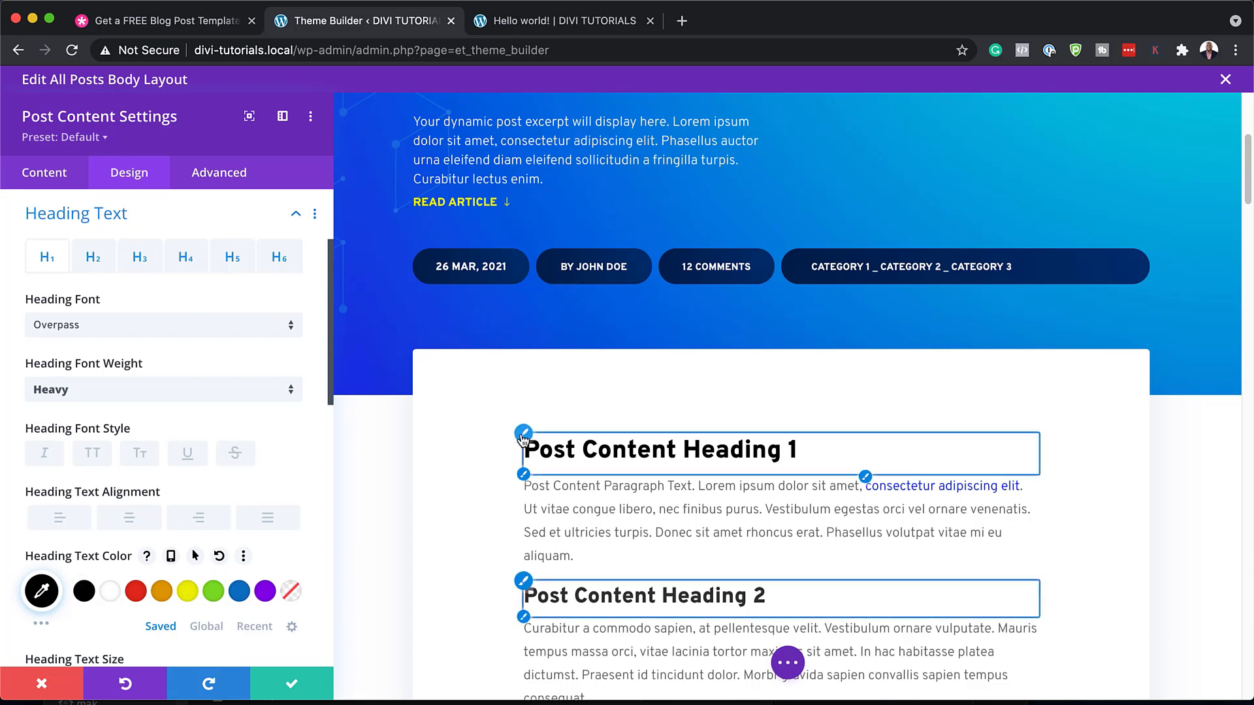
Change the body paragraph font weight from Light to Regular and save the post content module
scroll(640, 480, down, 1)
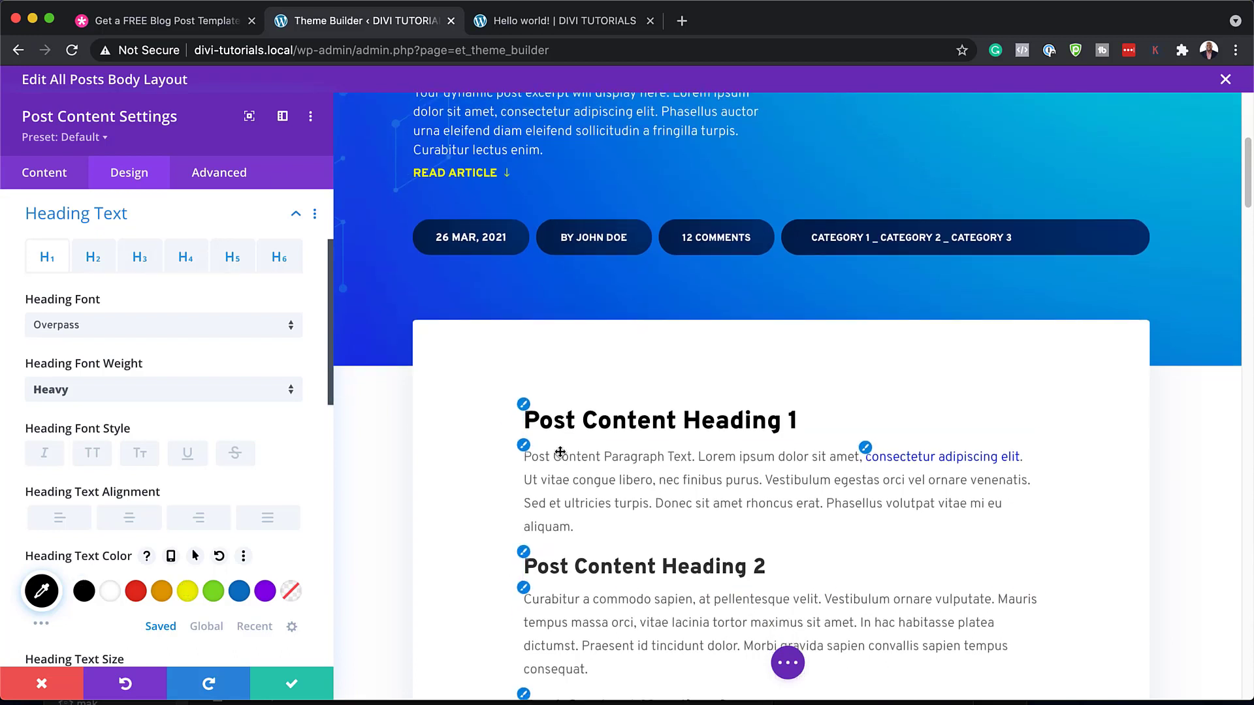
click(525, 449)
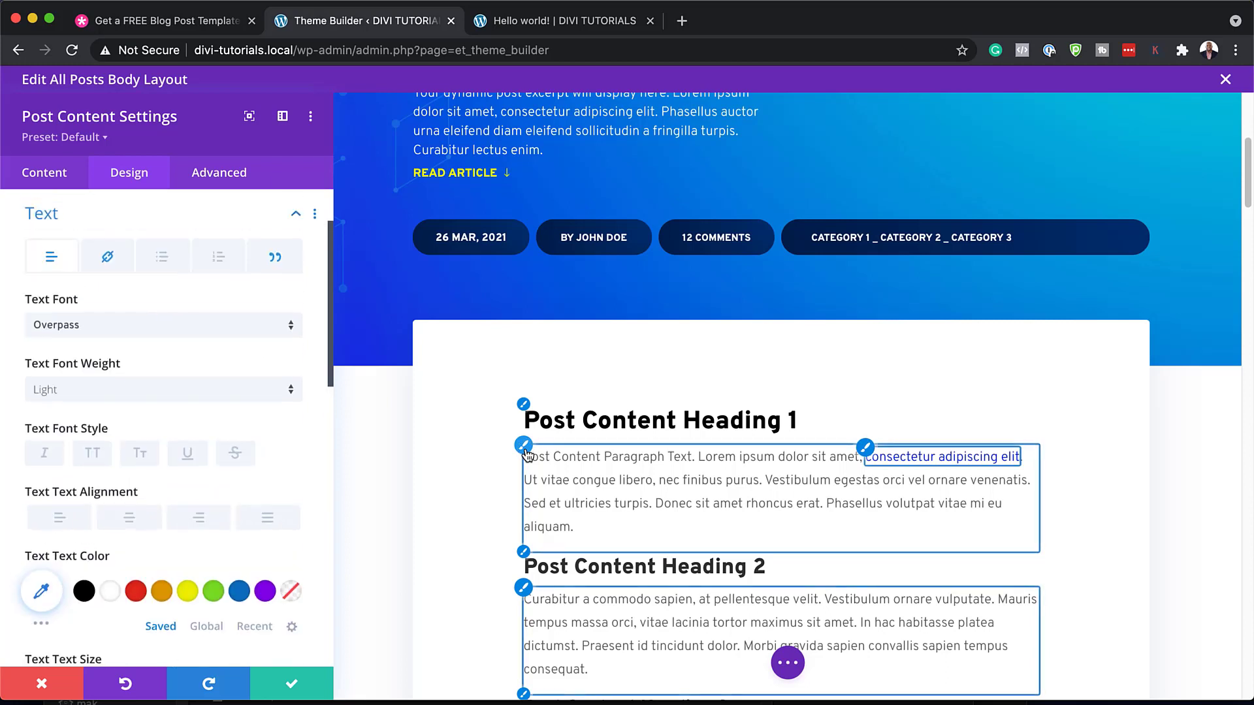
click(128, 390)
click(133, 478)
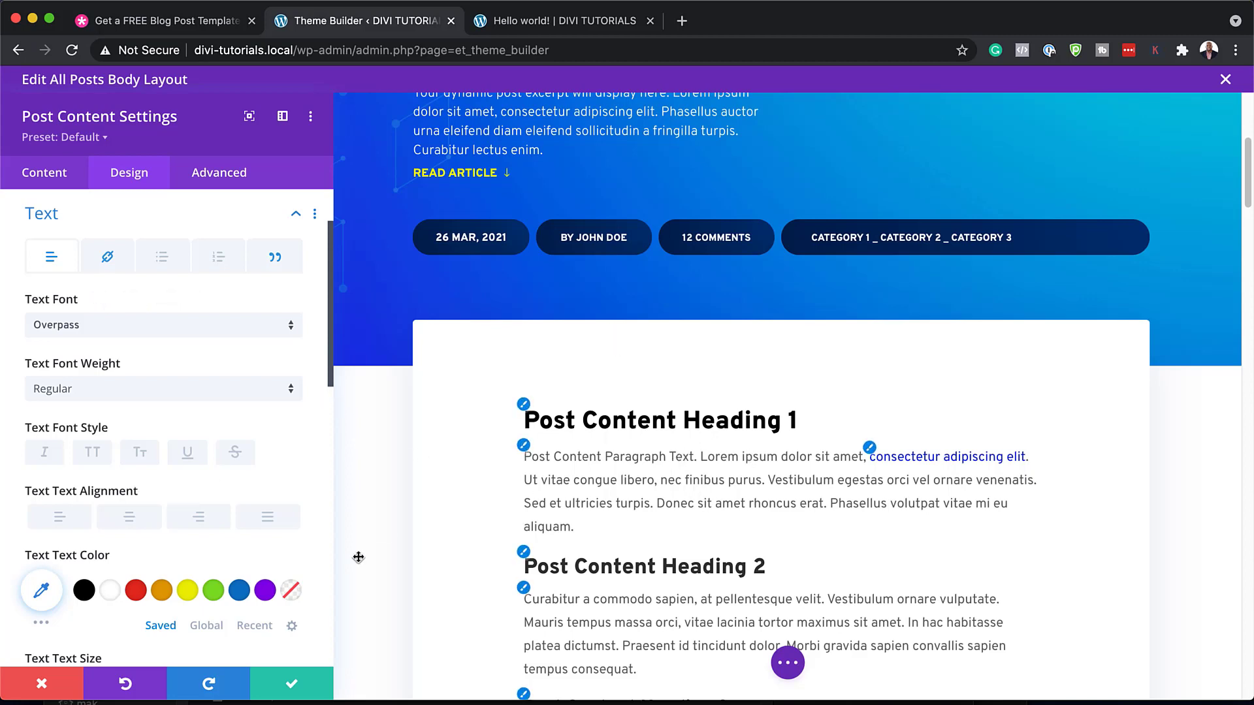
click(296, 684)
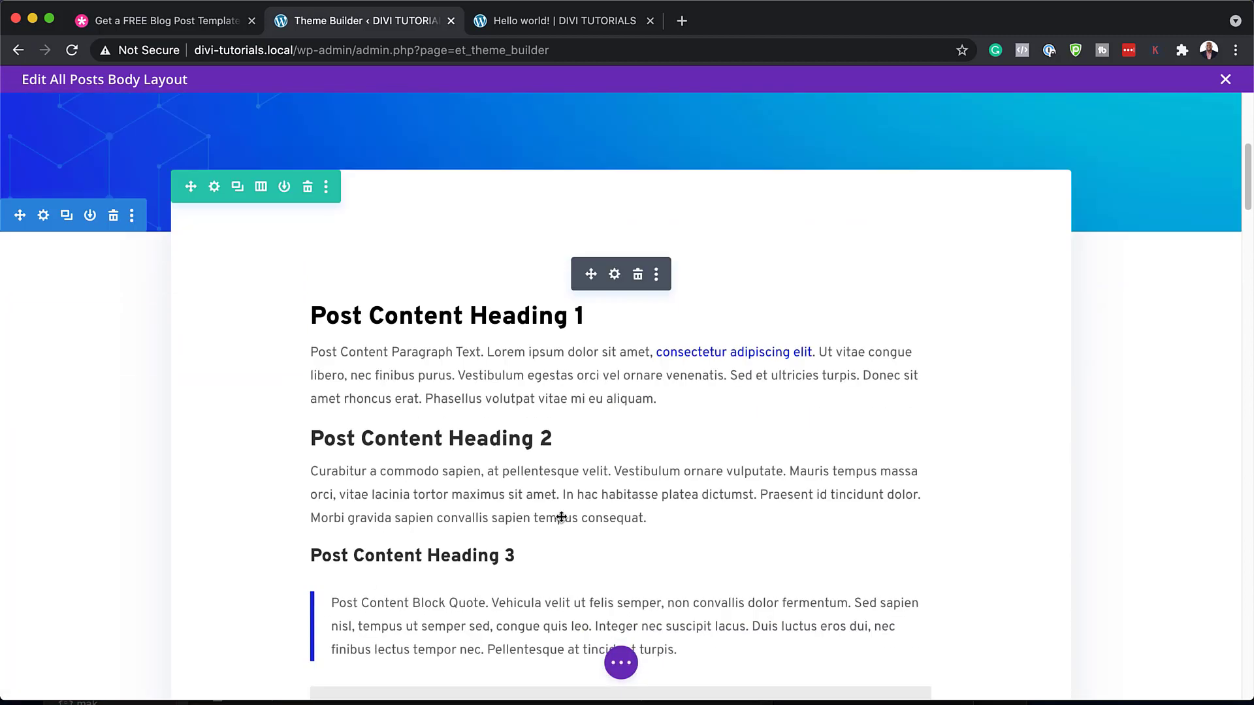
Scroll down to the blue section holding the Previous Post navigation and open its settings
scroll(560, 519, down, 7)
scroll(561, 517, down, 12)
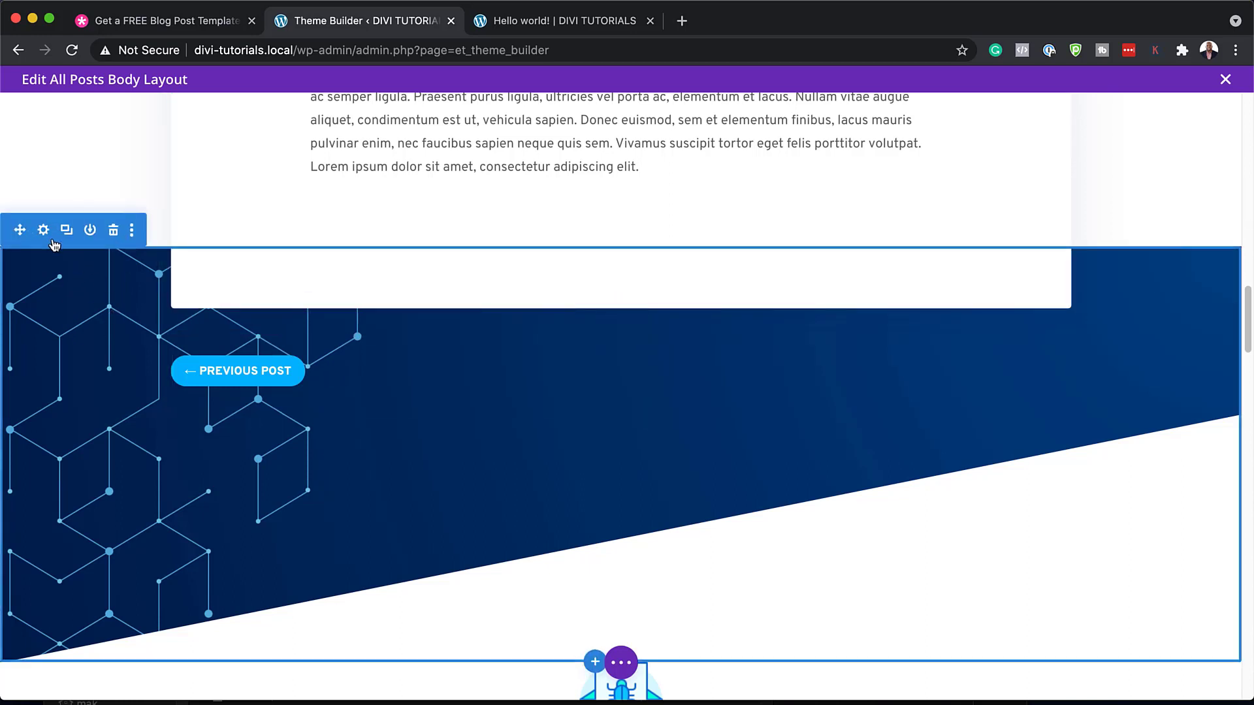
click(45, 231)
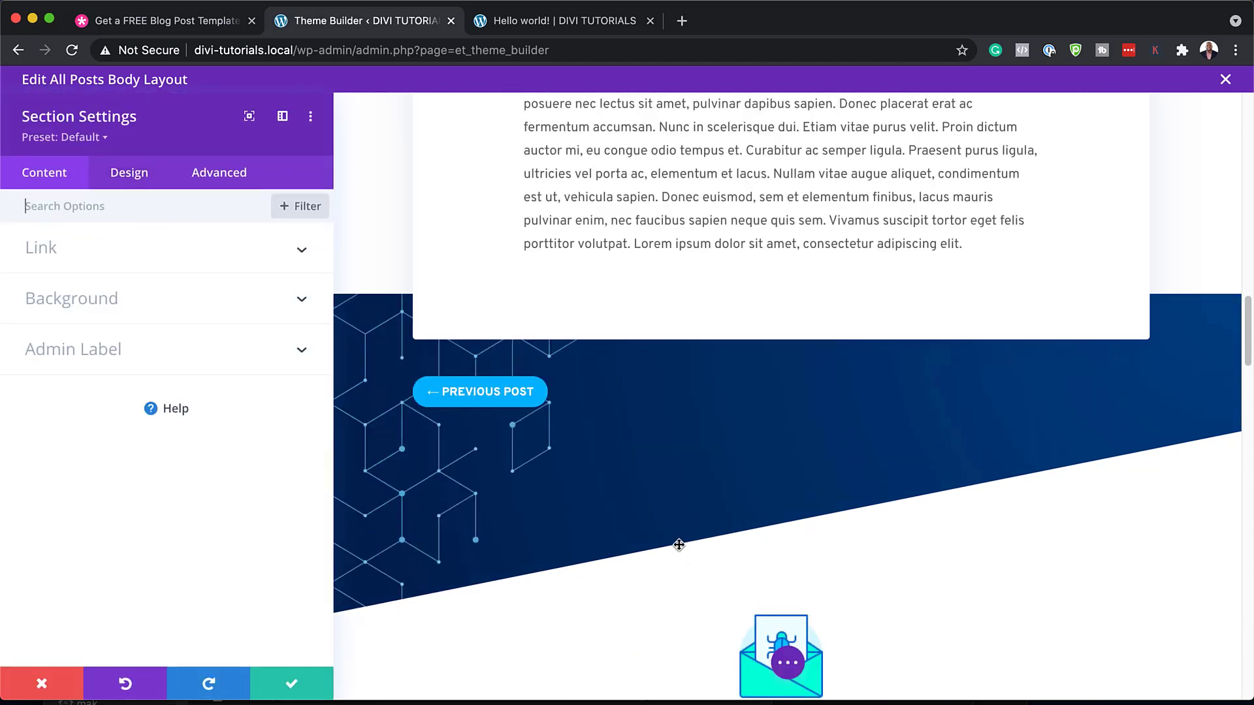
Trial the bottom divider at 11vw height, testing red and orange before white
click(142, 180)
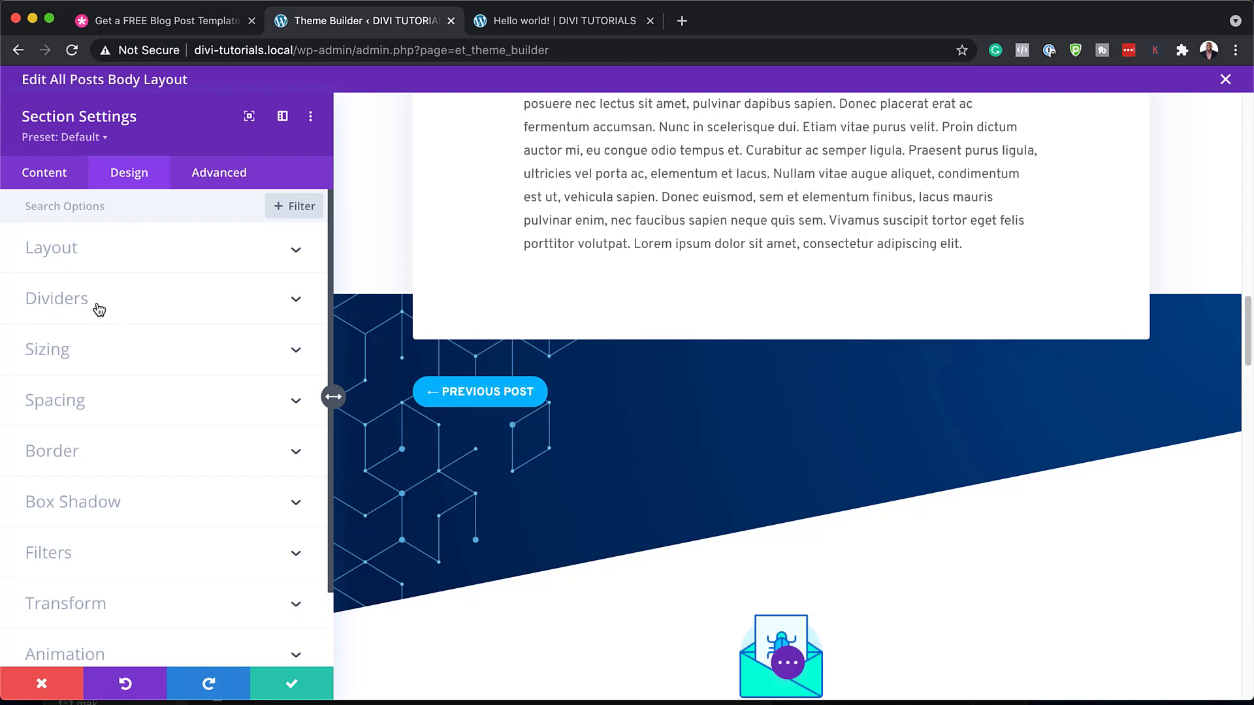
click(99, 309)
click(224, 281)
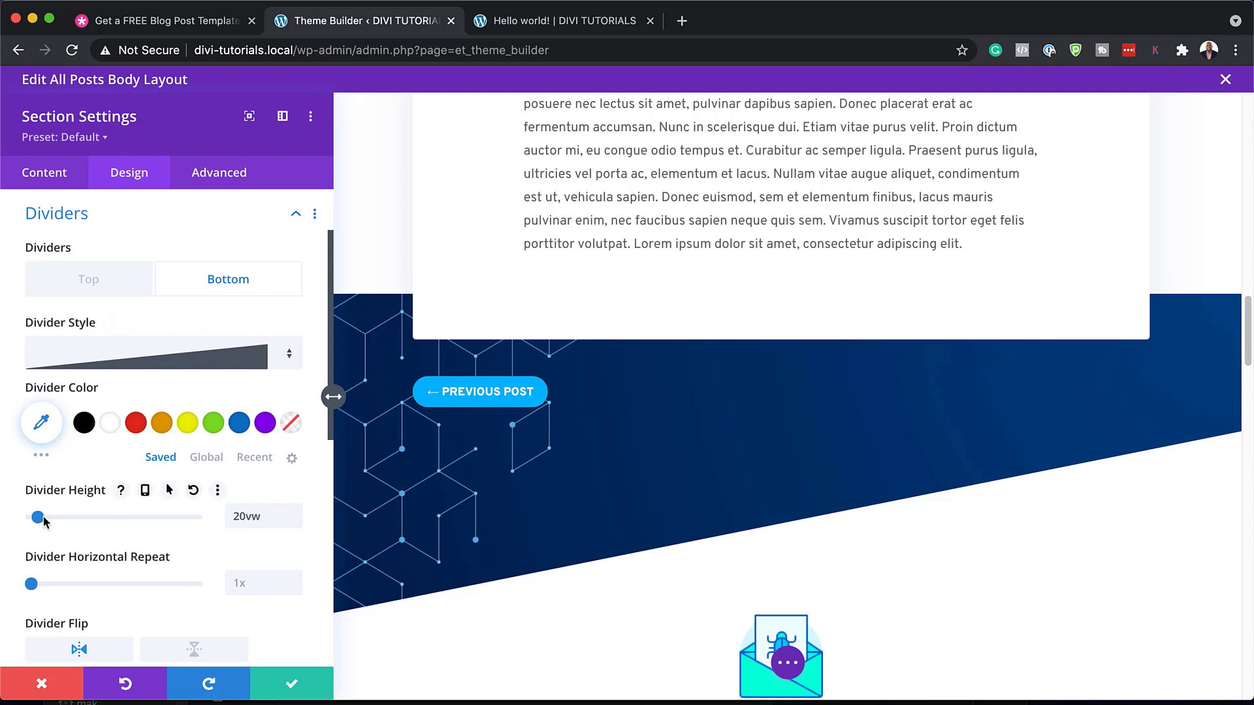
drag(41, 520, 35, 524)
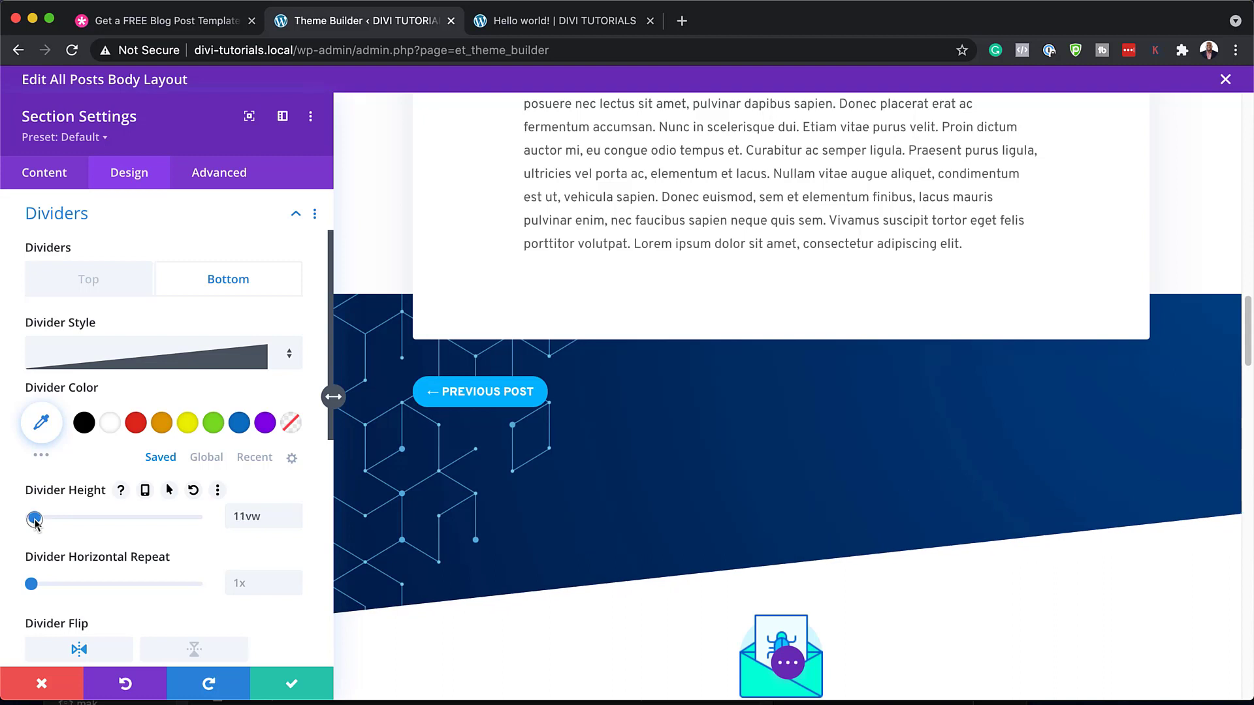
click(142, 430)
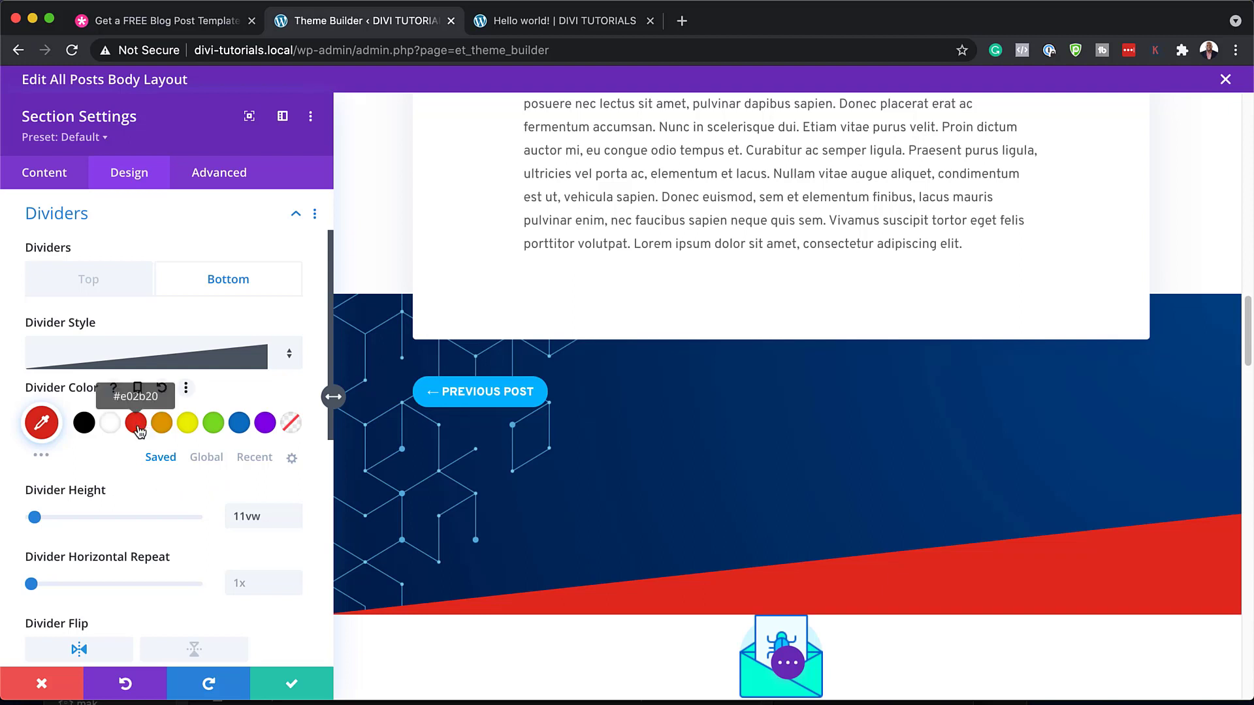
click(159, 429)
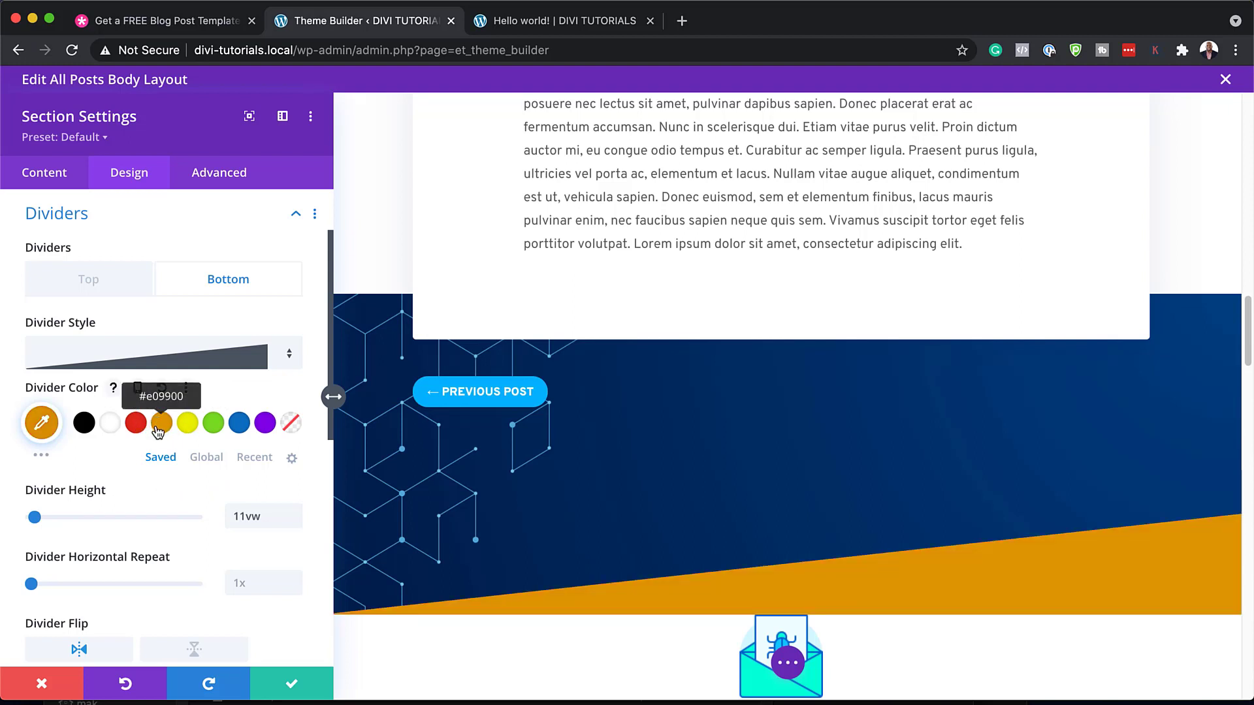
click(109, 431)
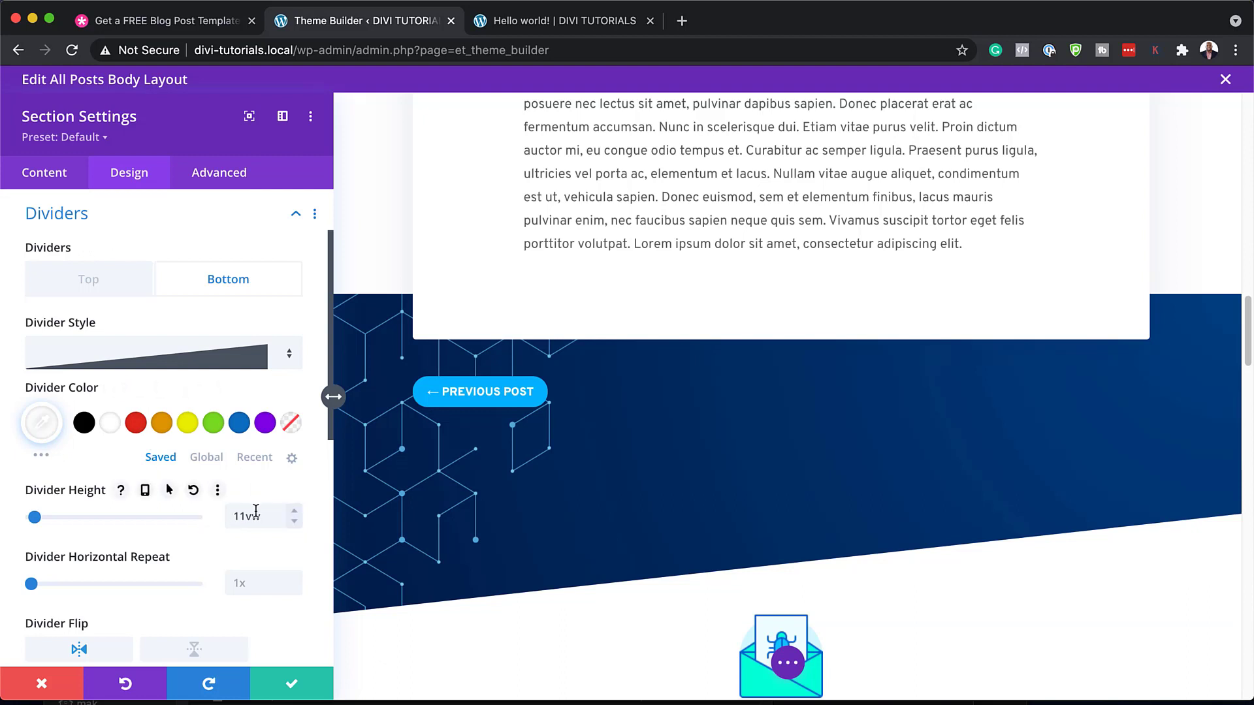
Try V-shaped, curve and mountain divider shapes, then discard all divider changes
click(290, 355)
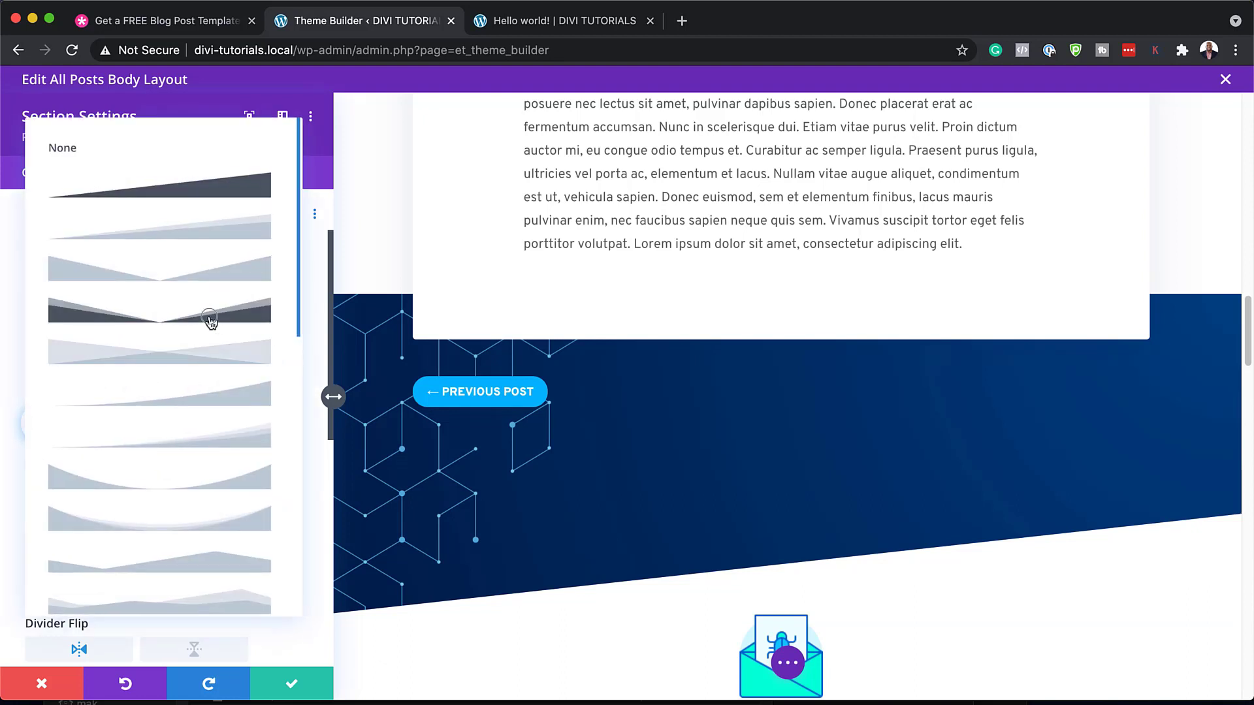
click(209, 319)
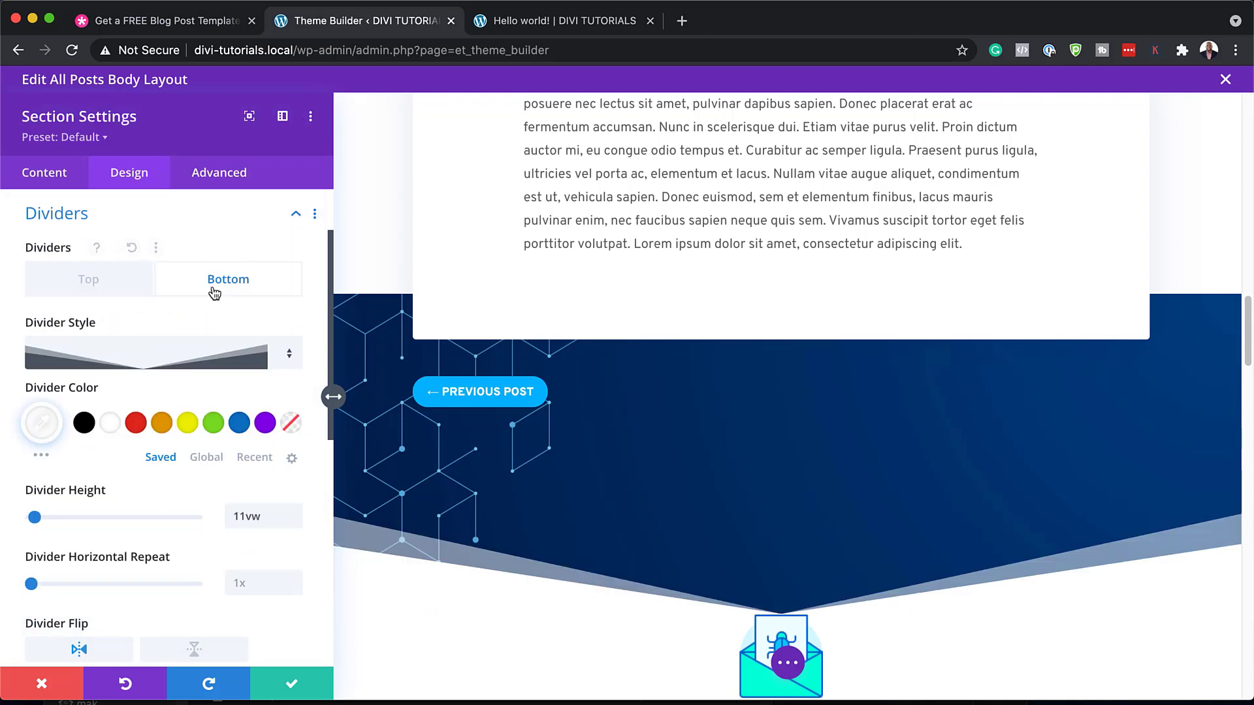
click(289, 357)
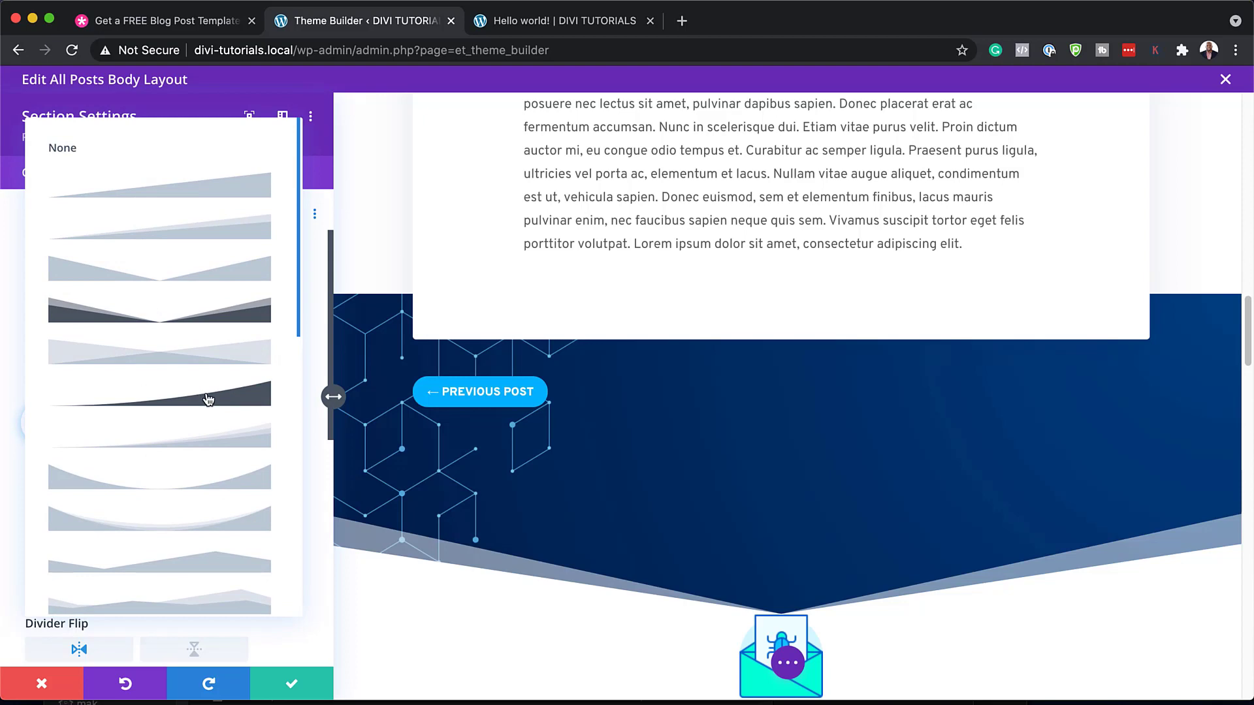
click(208, 399)
click(287, 360)
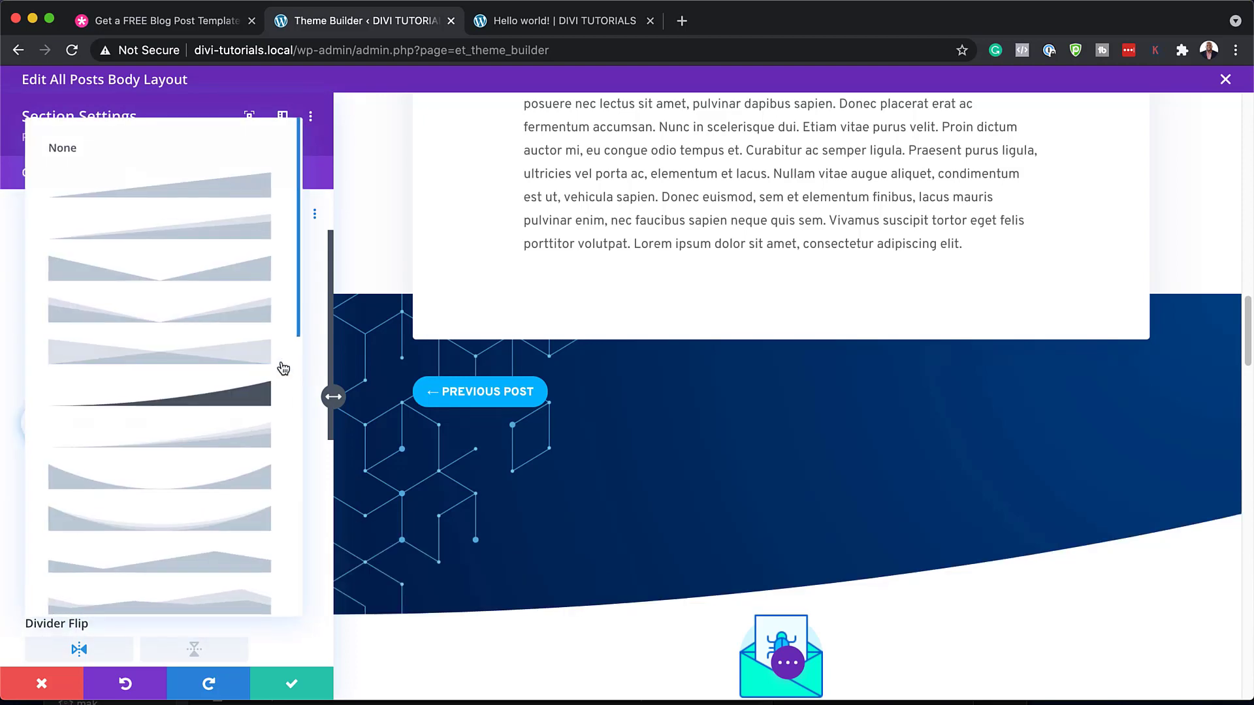
click(205, 567)
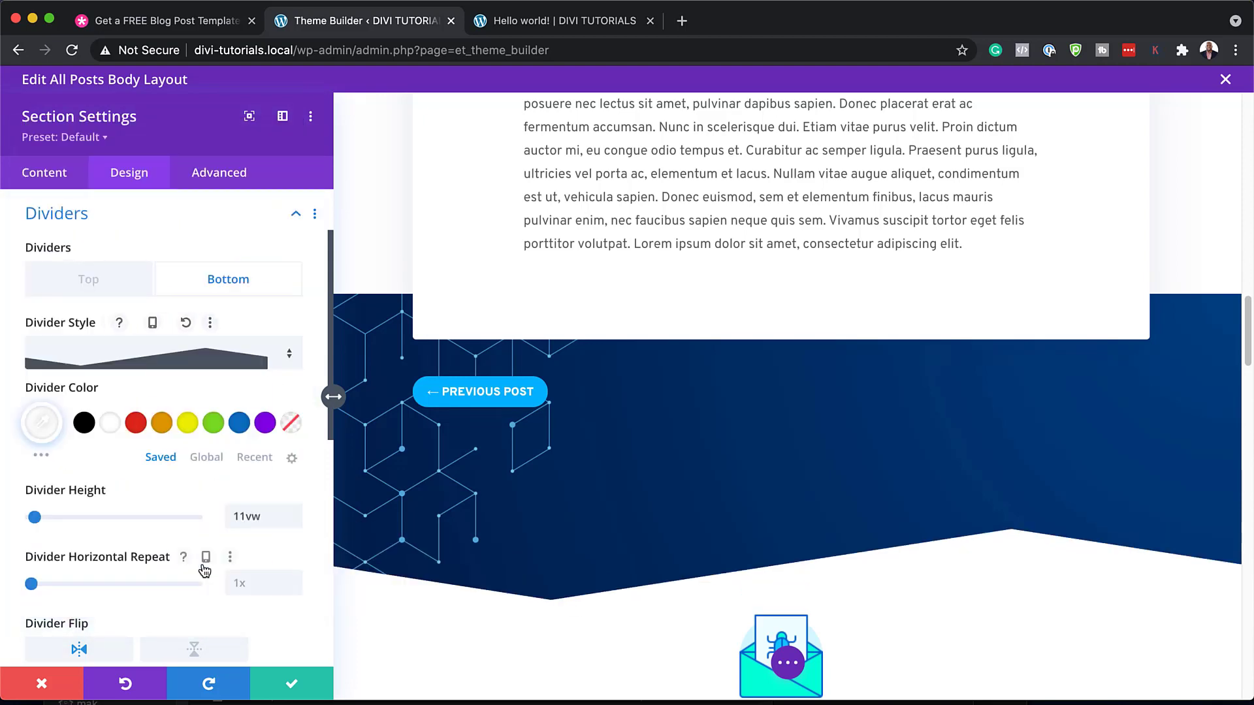
click(289, 356)
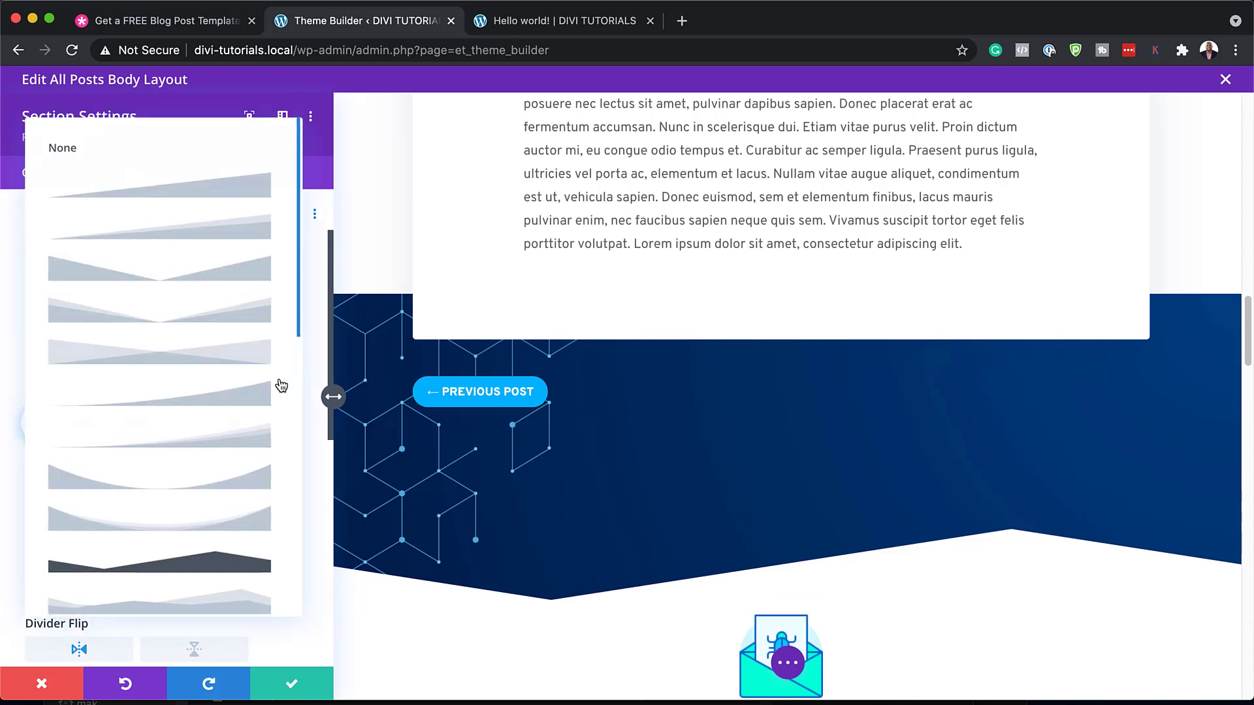
scroll(231, 583, down, 2)
click(234, 574)
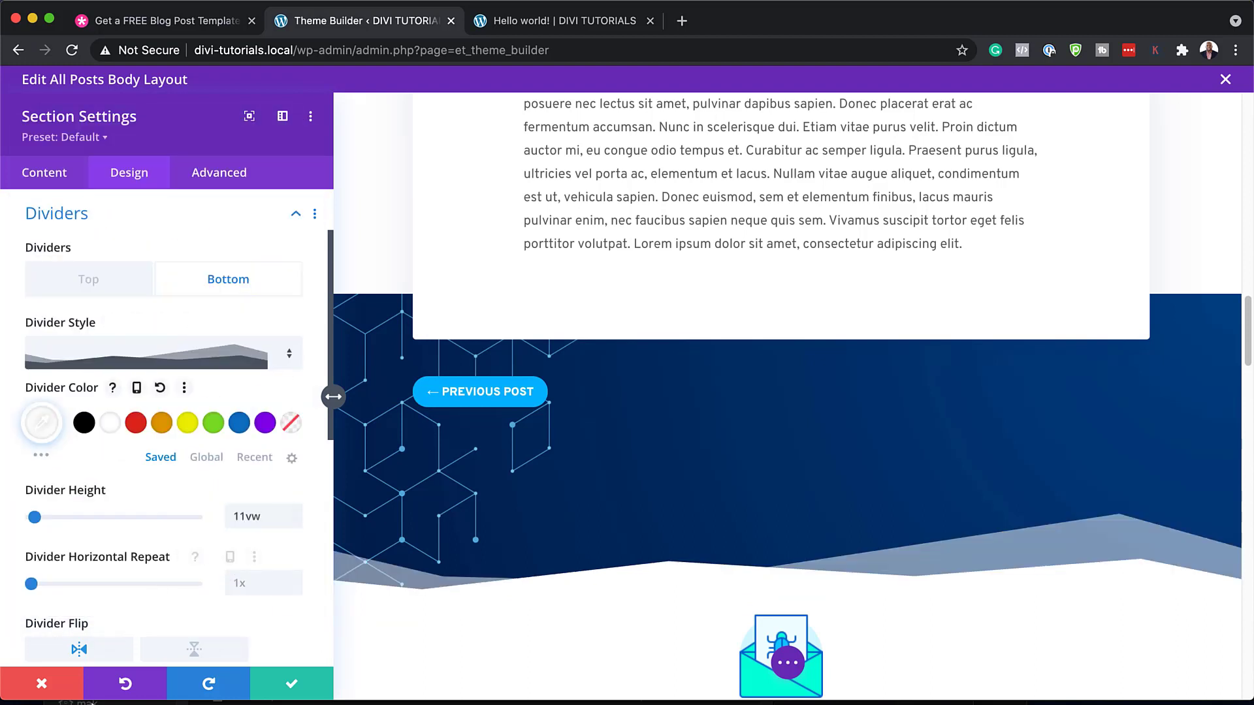
click(42, 687)
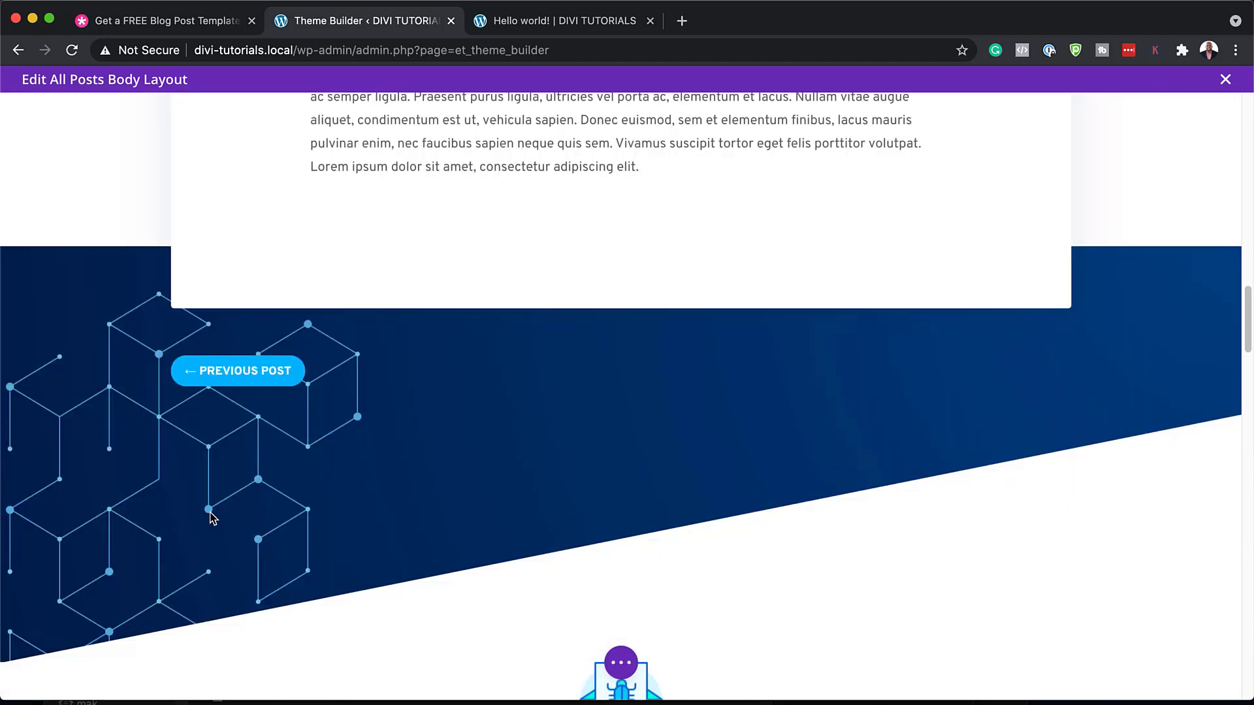